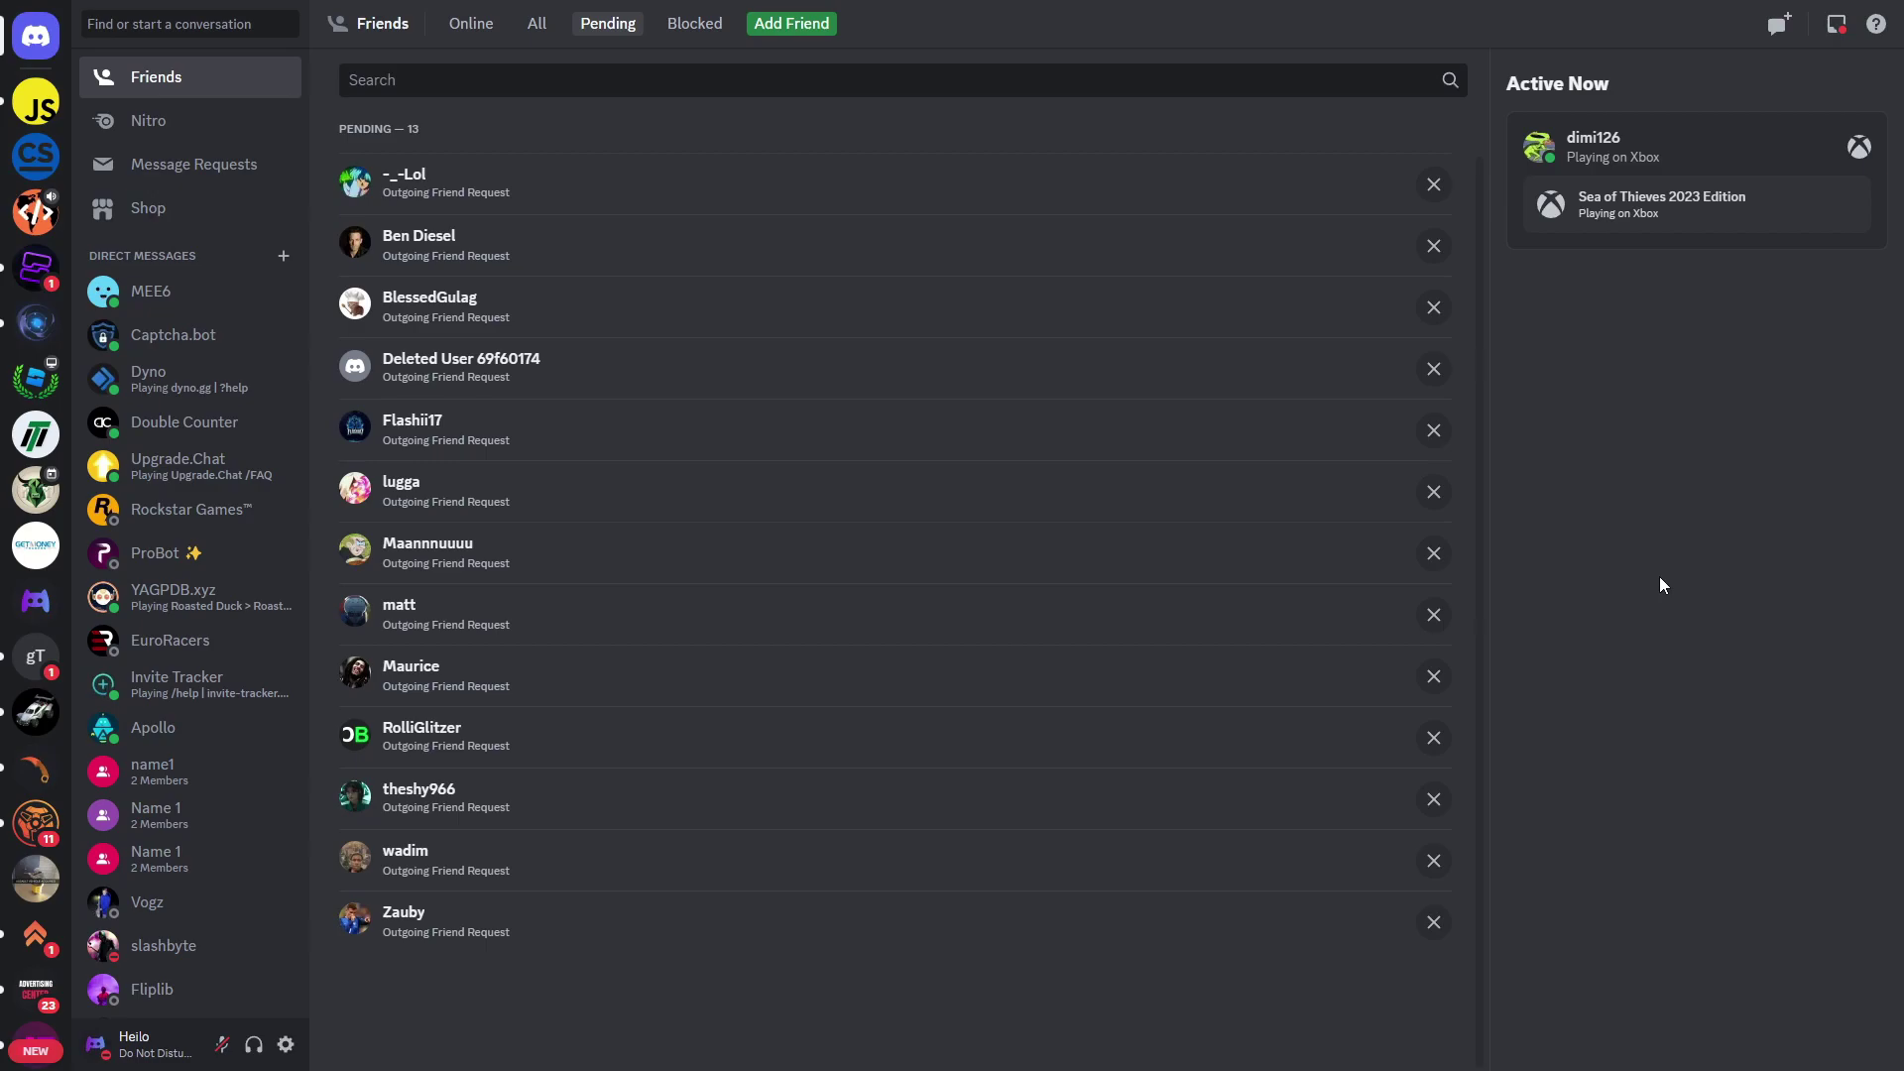
Open World of Coding, pick the Member role, and accept the server rules.
click(37, 212)
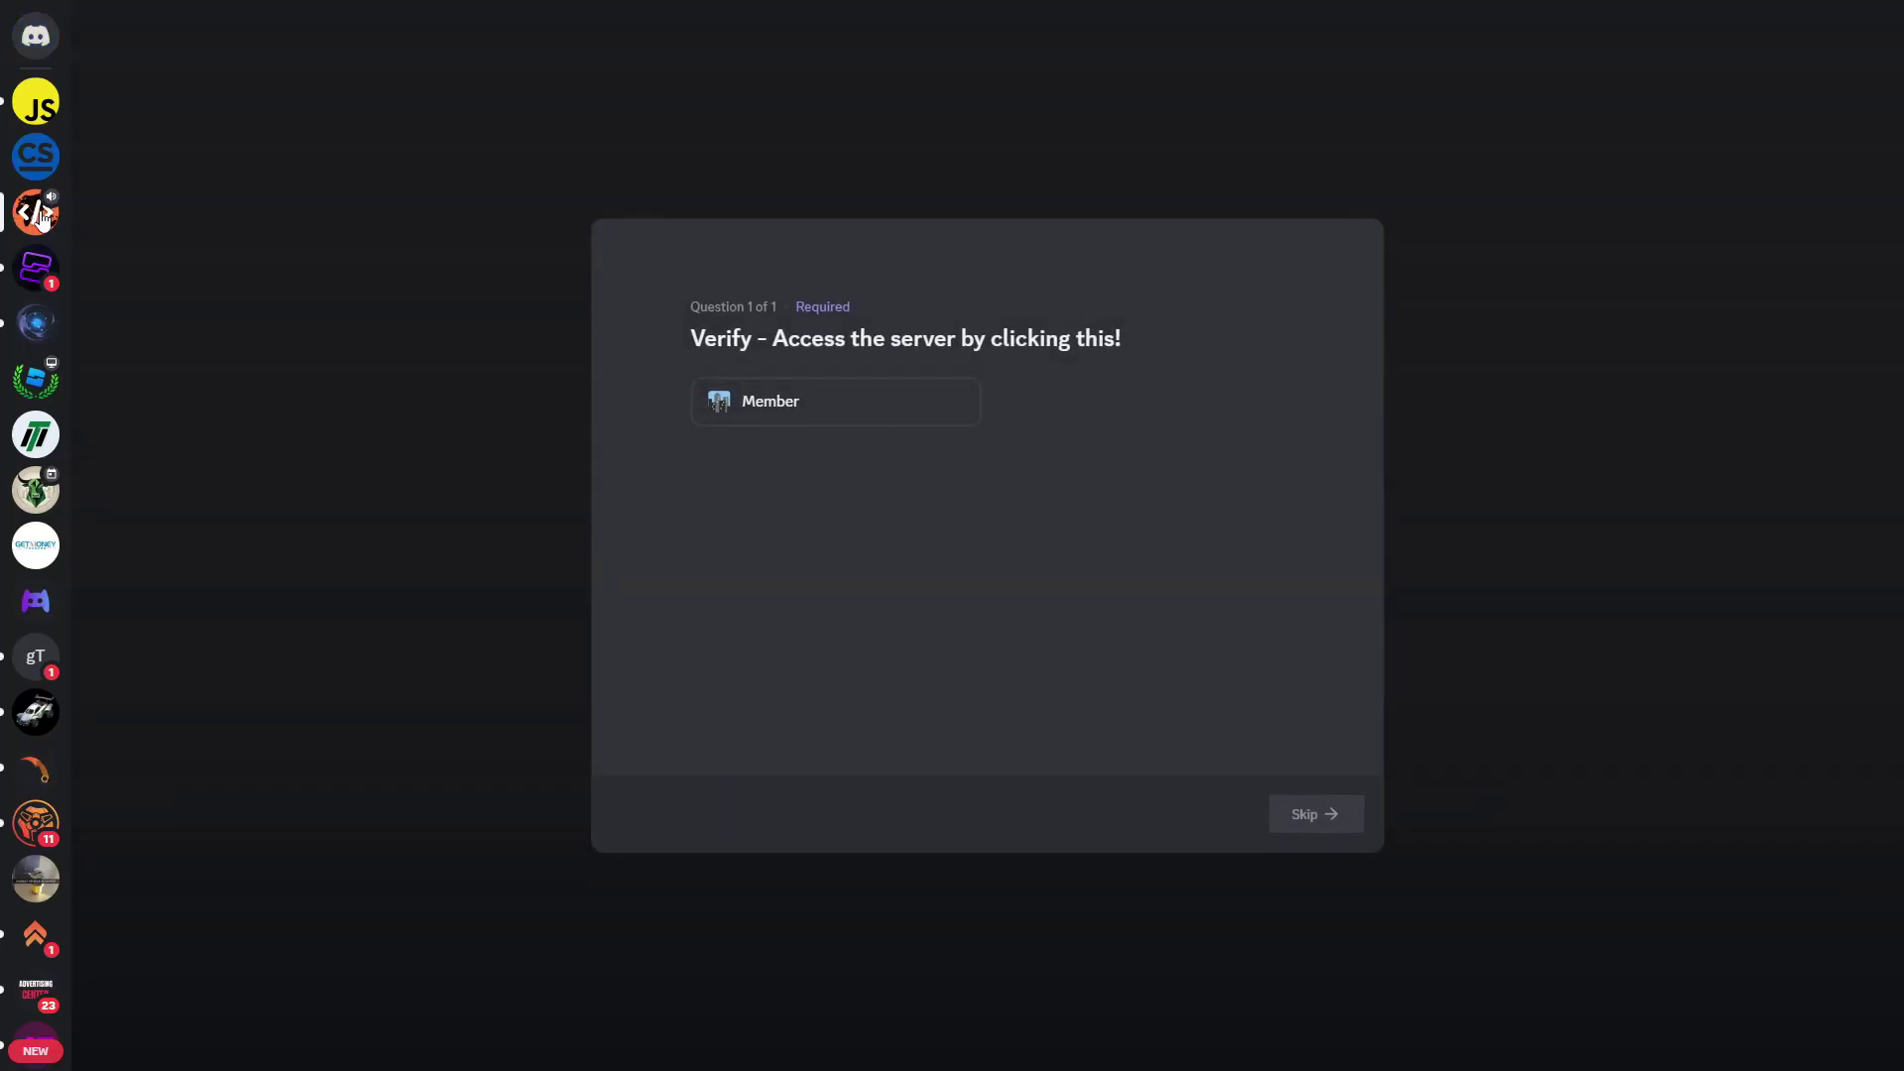
click(849, 411)
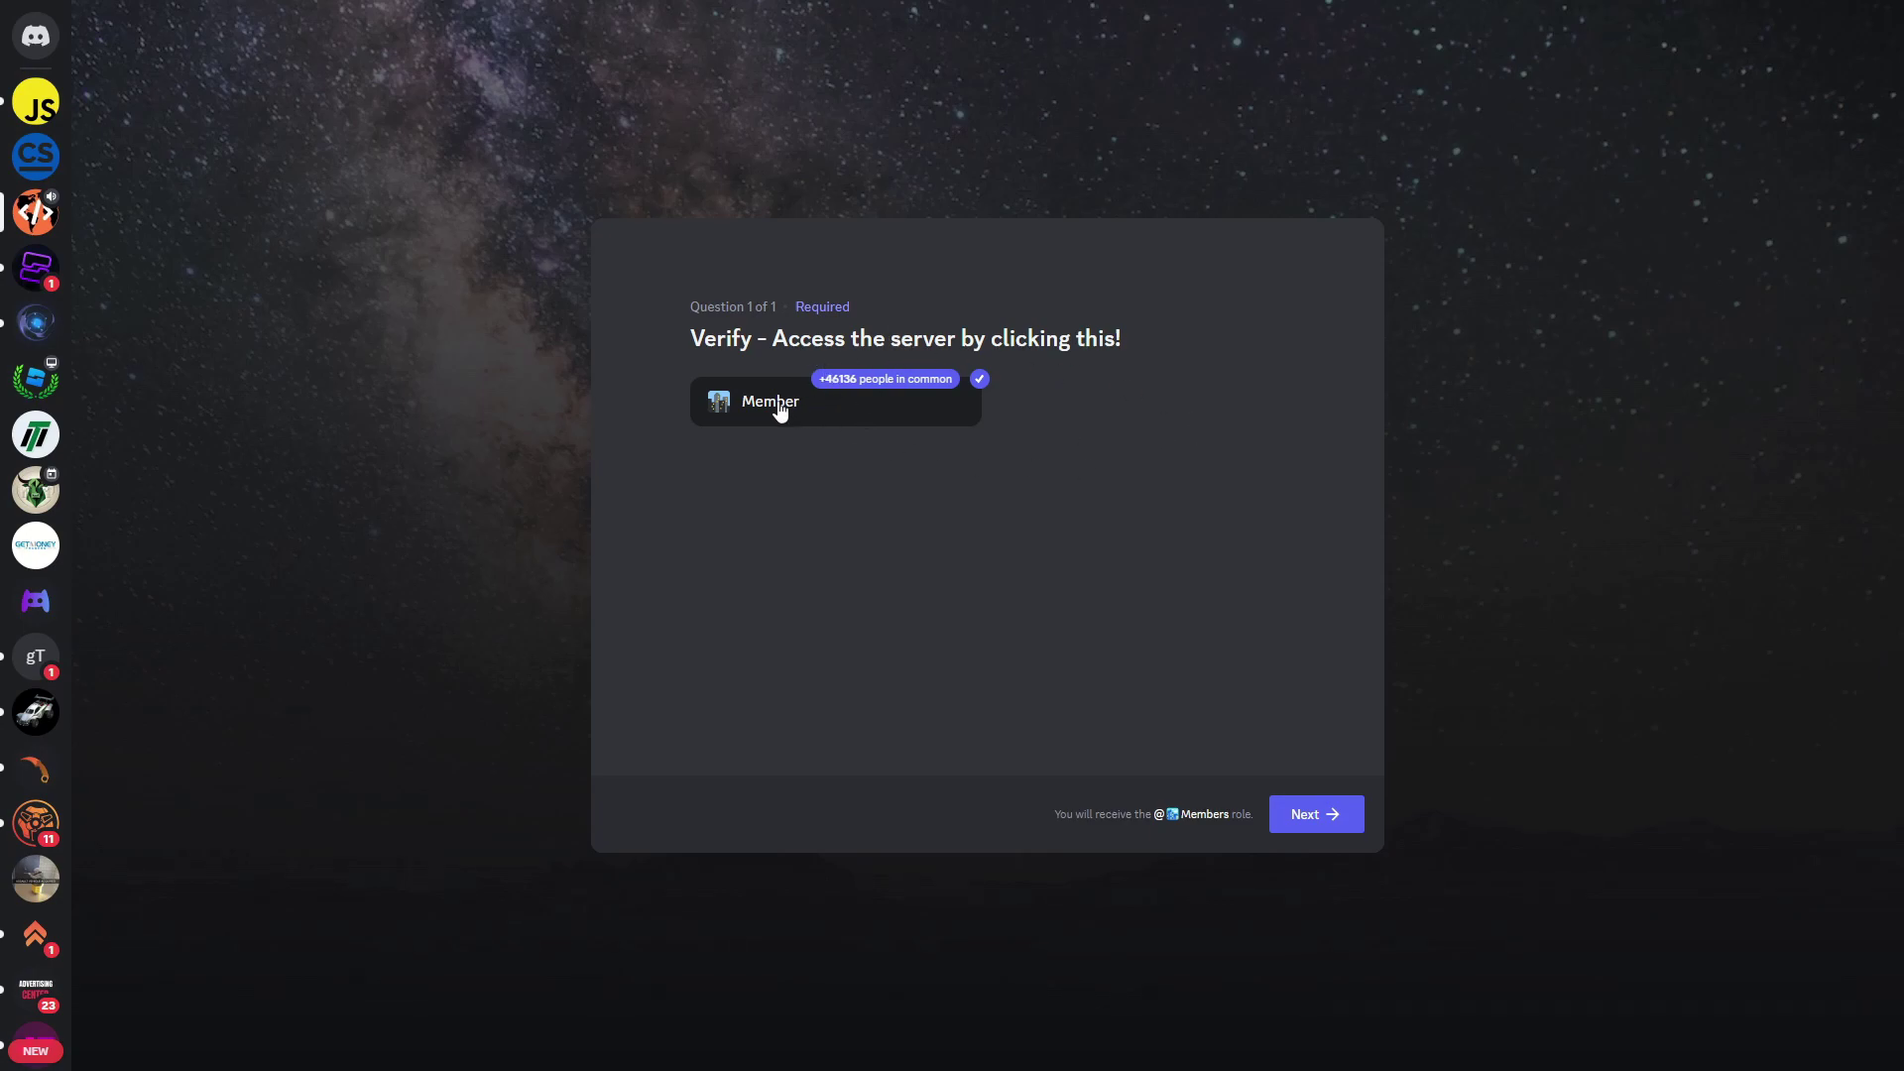
click(1308, 804)
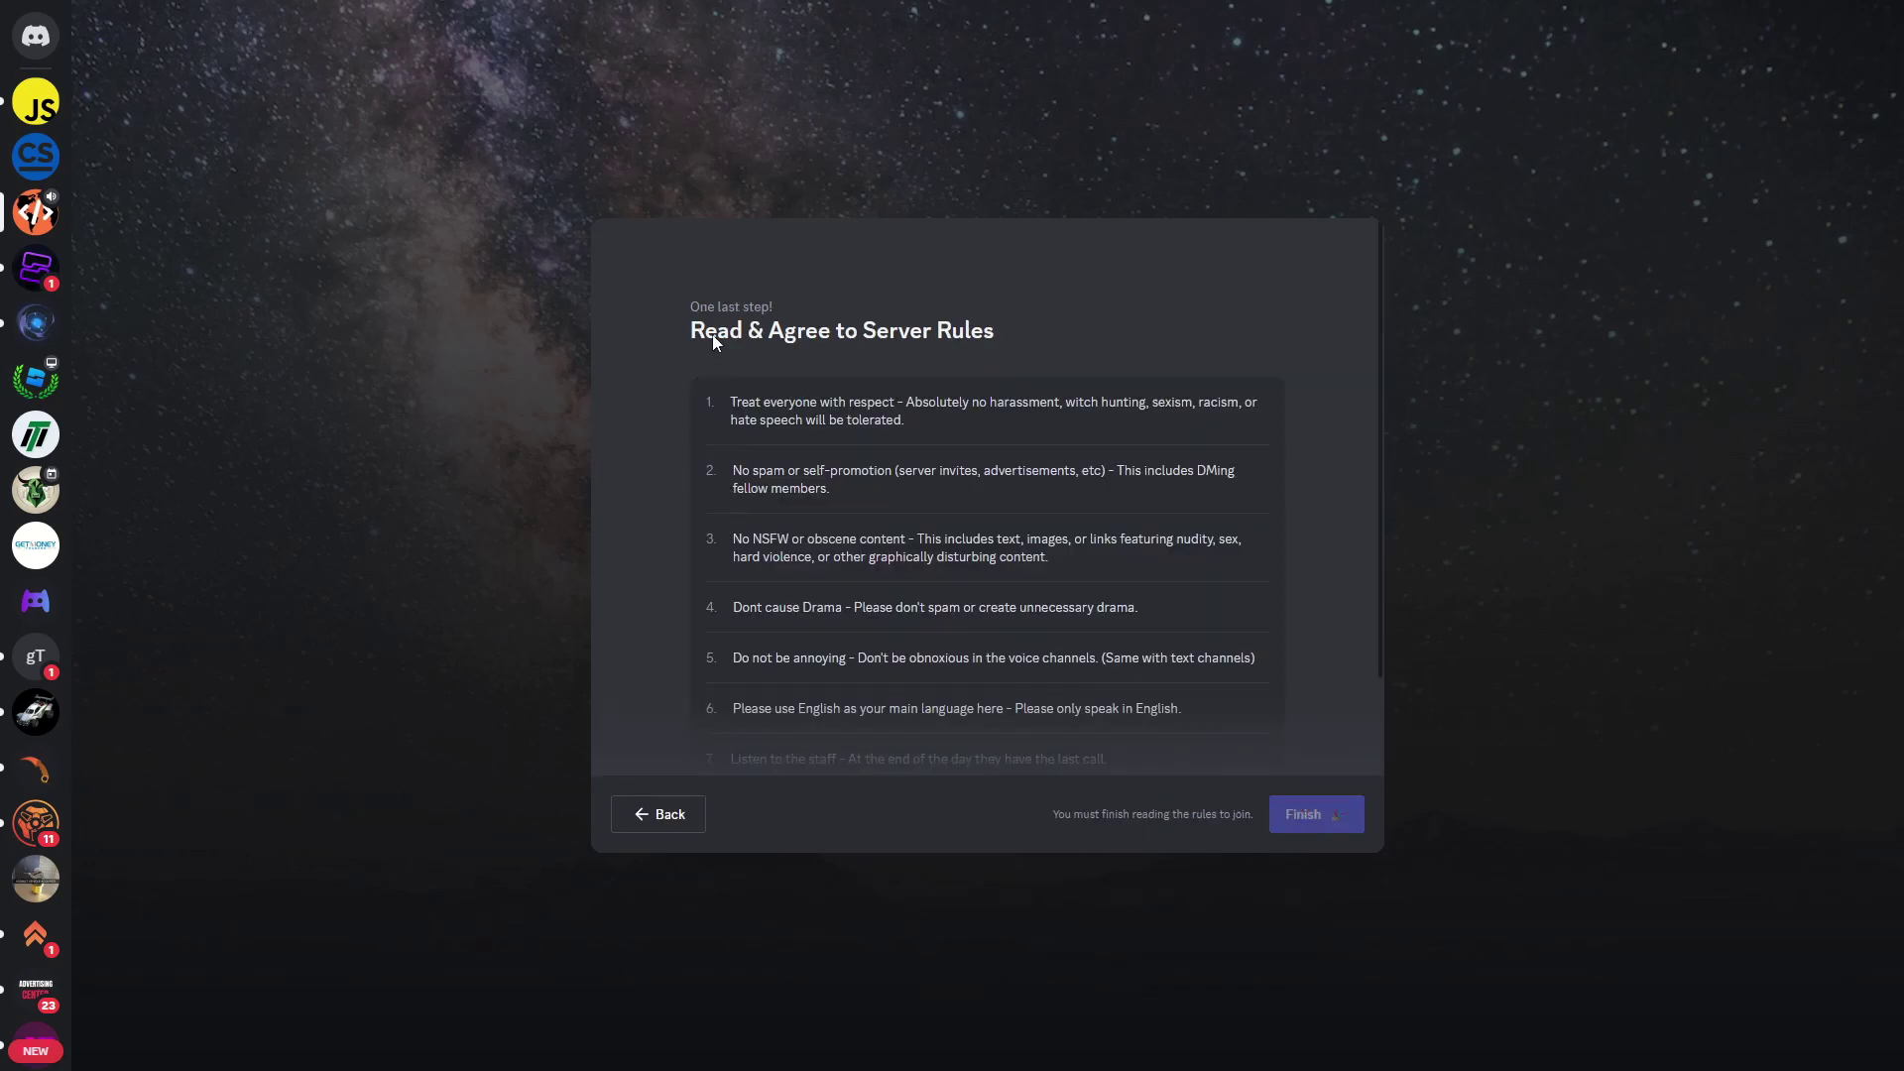
scroll(879, 466, down, 2)
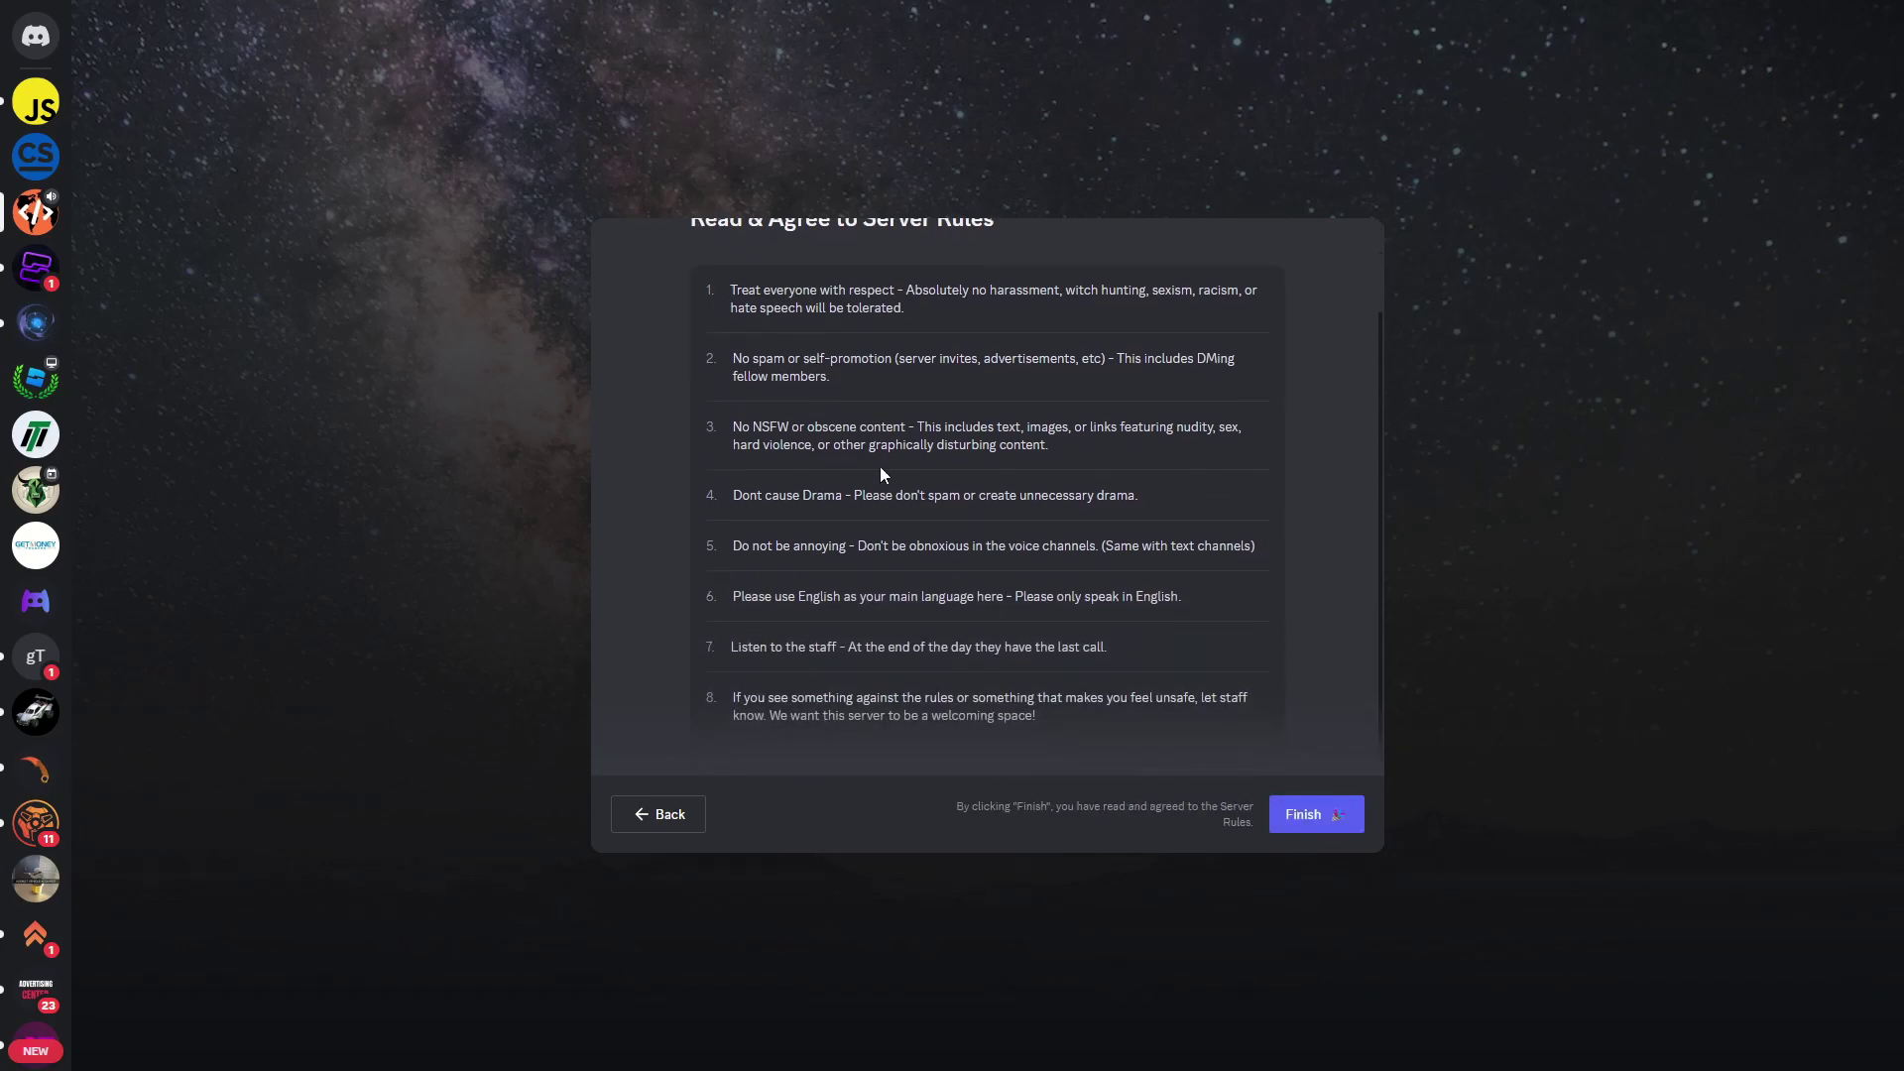
click(1292, 822)
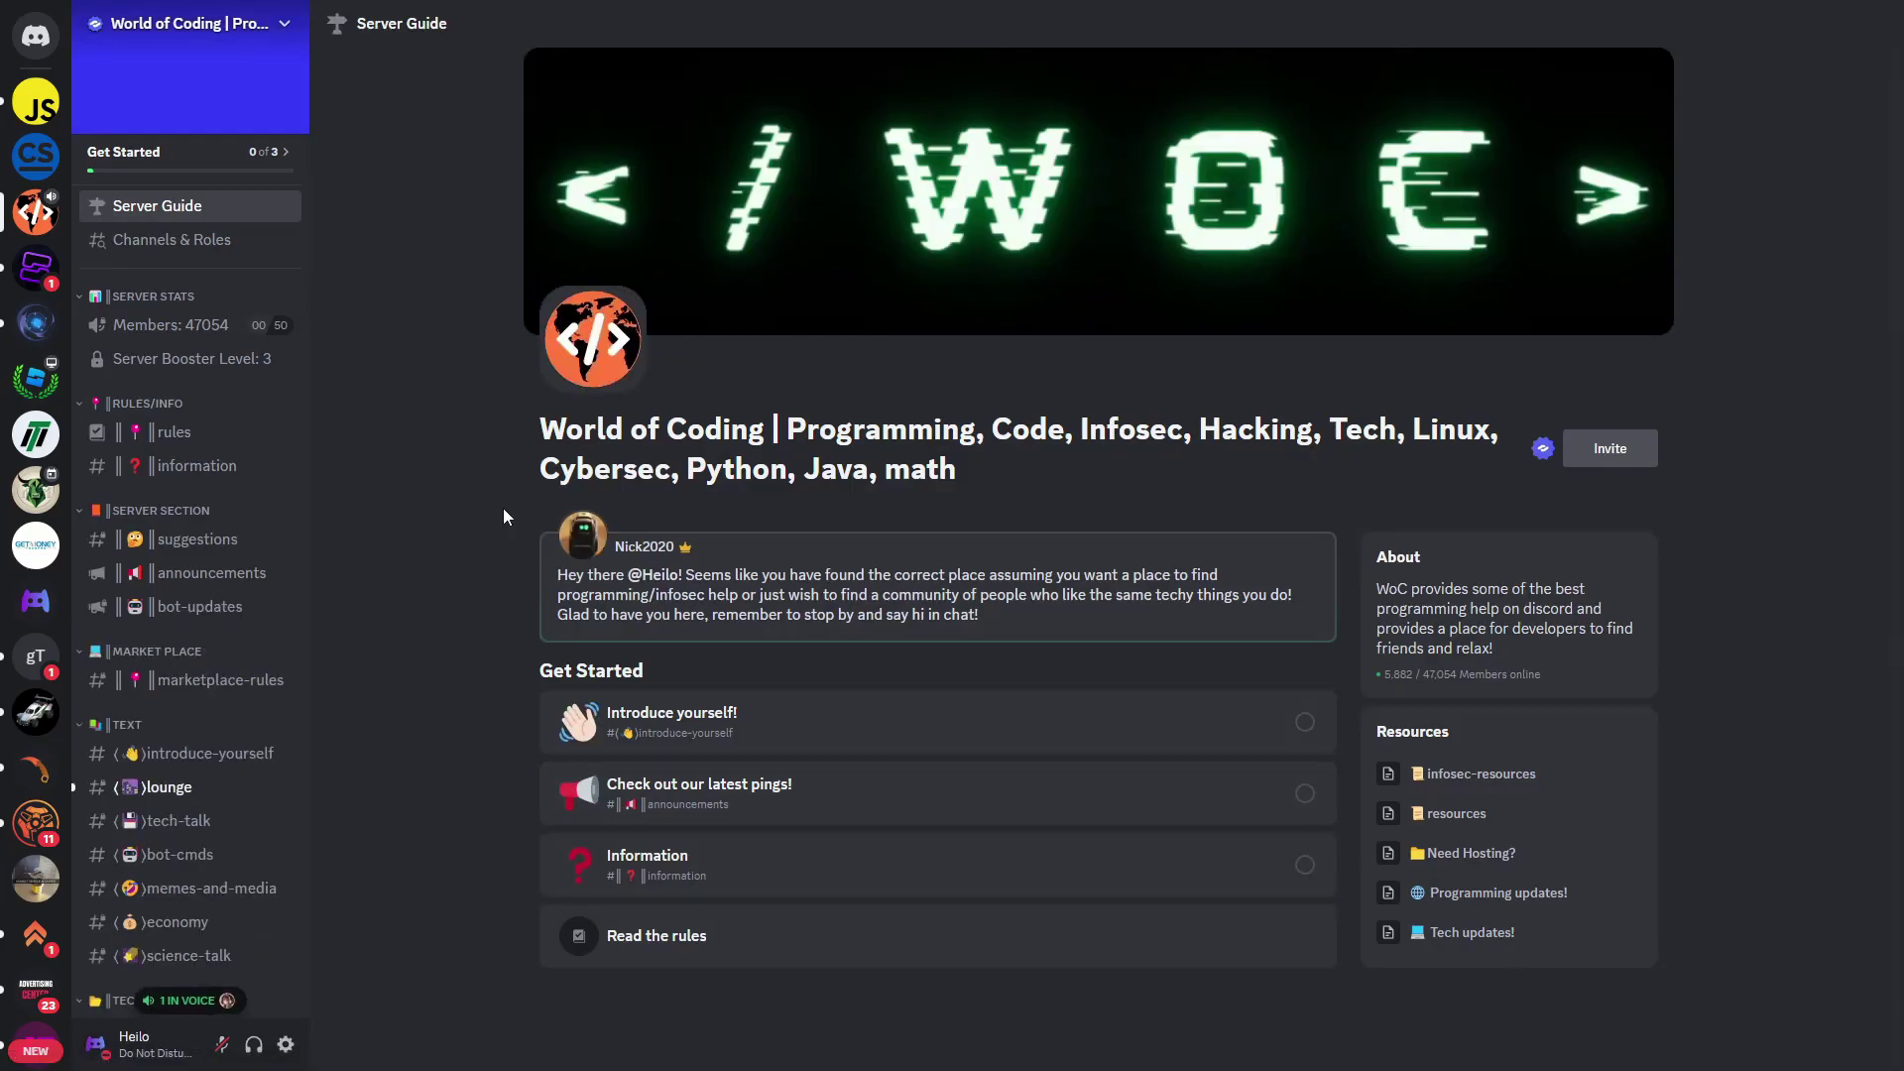
scroll(180, 595, down, 3)
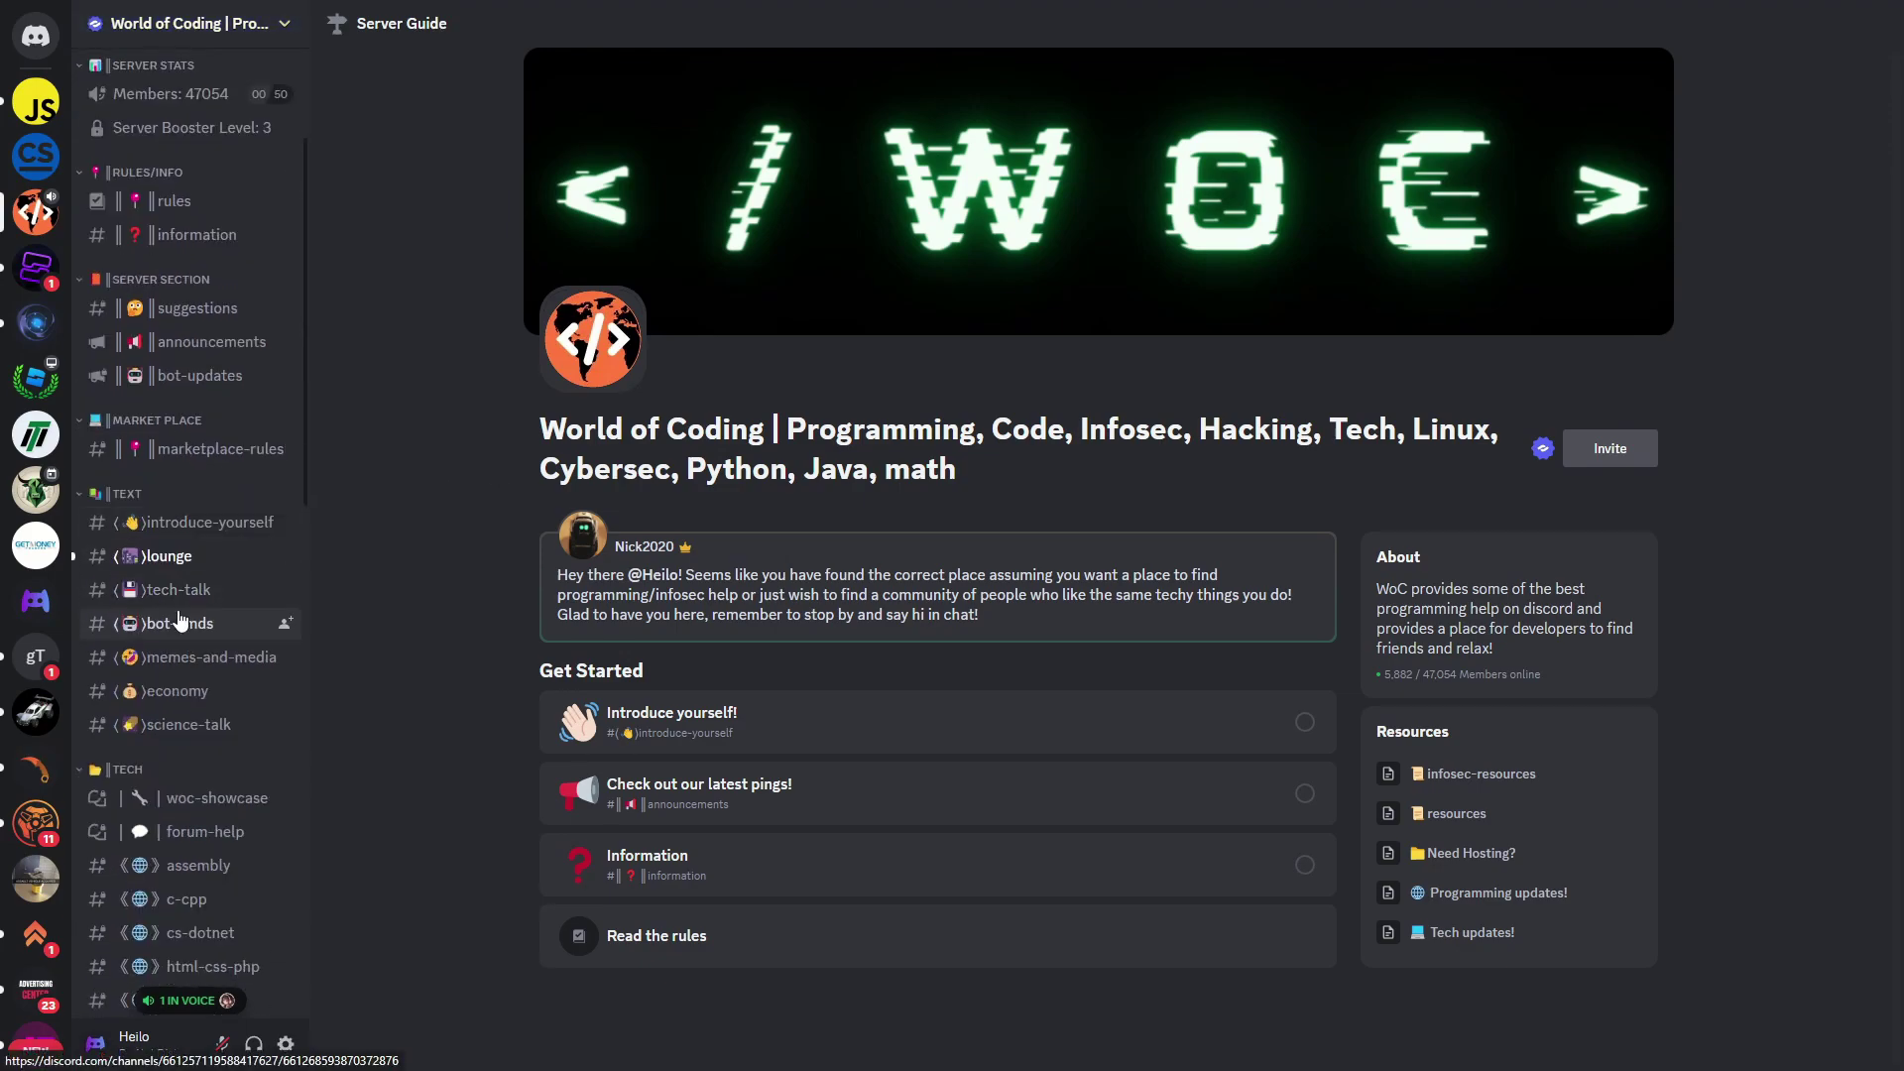
Browse the lounge, assembly and html-css-php channels, selecting parts of the PHP code sample.
click(178, 565)
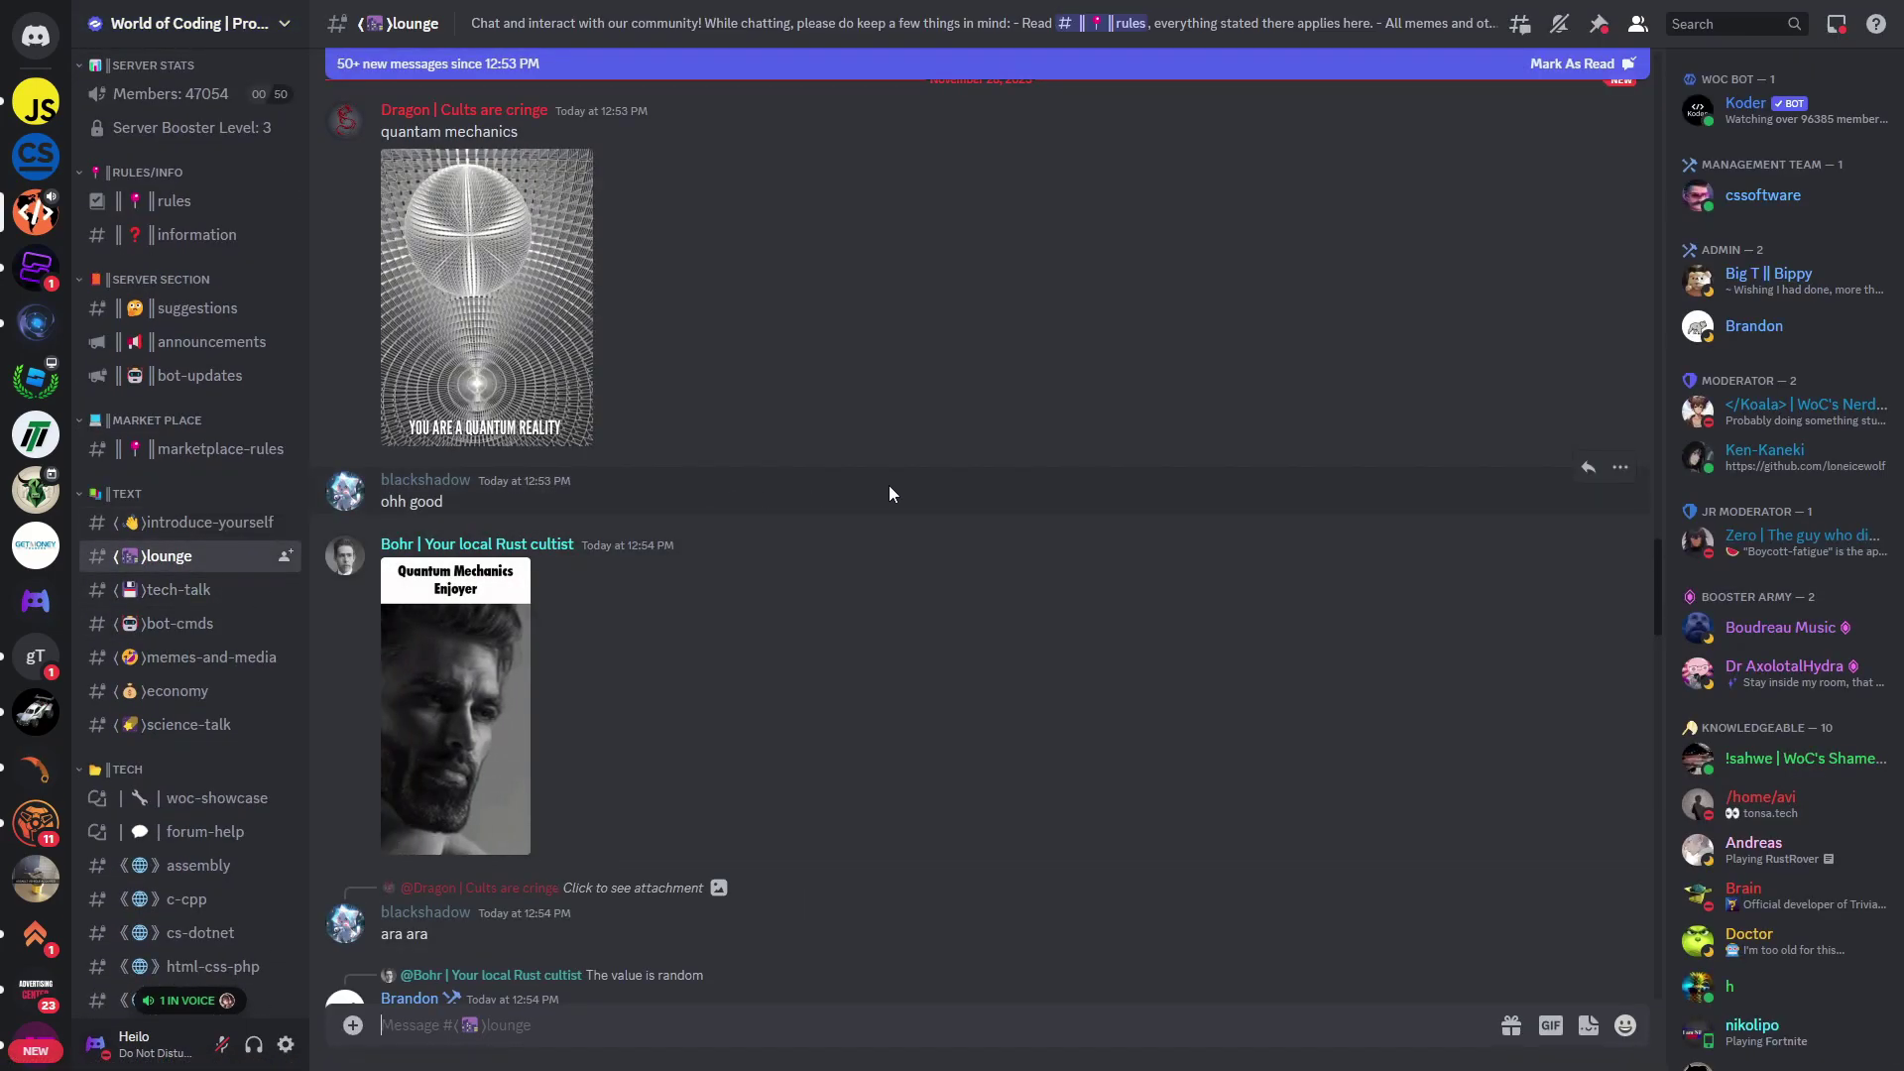
scroll(908, 532, down, 5)
scroll(908, 532, down, 5)
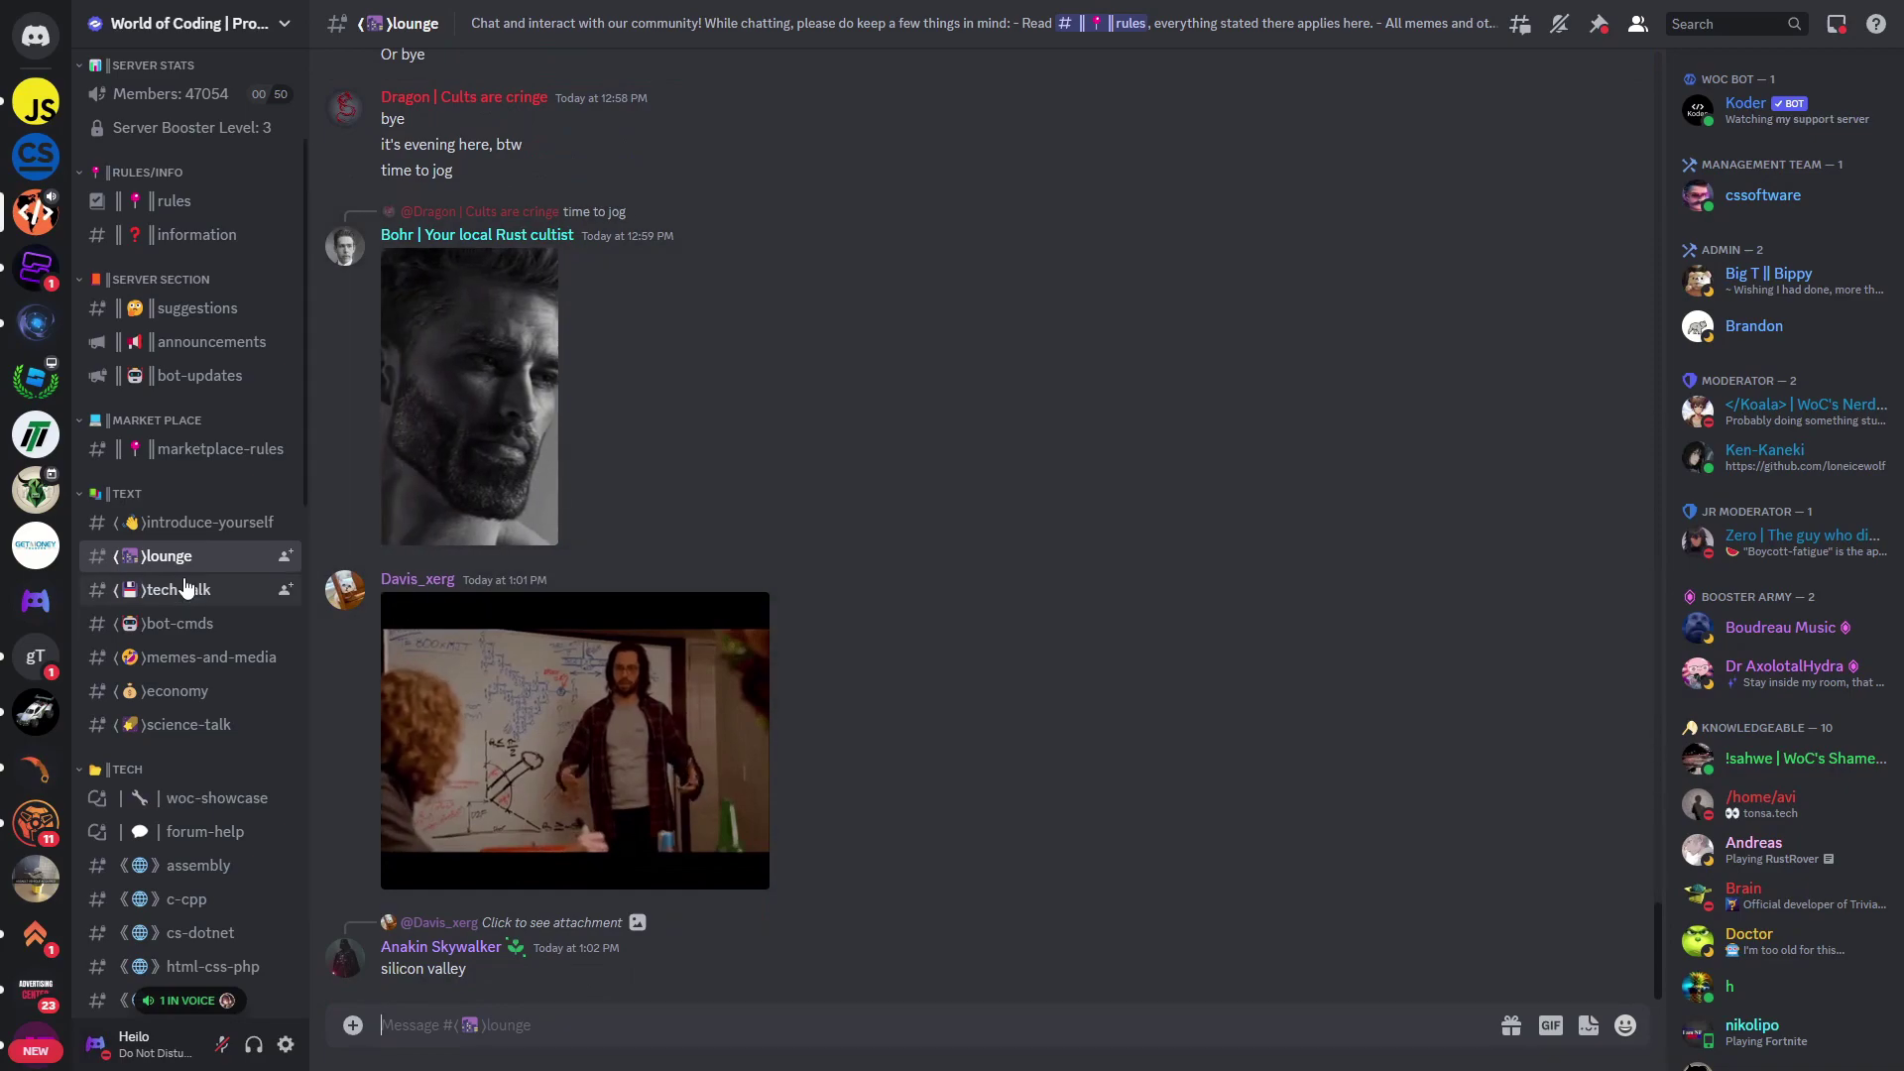
scroll(185, 588, down, 3)
scroll(185, 588, down, 3)
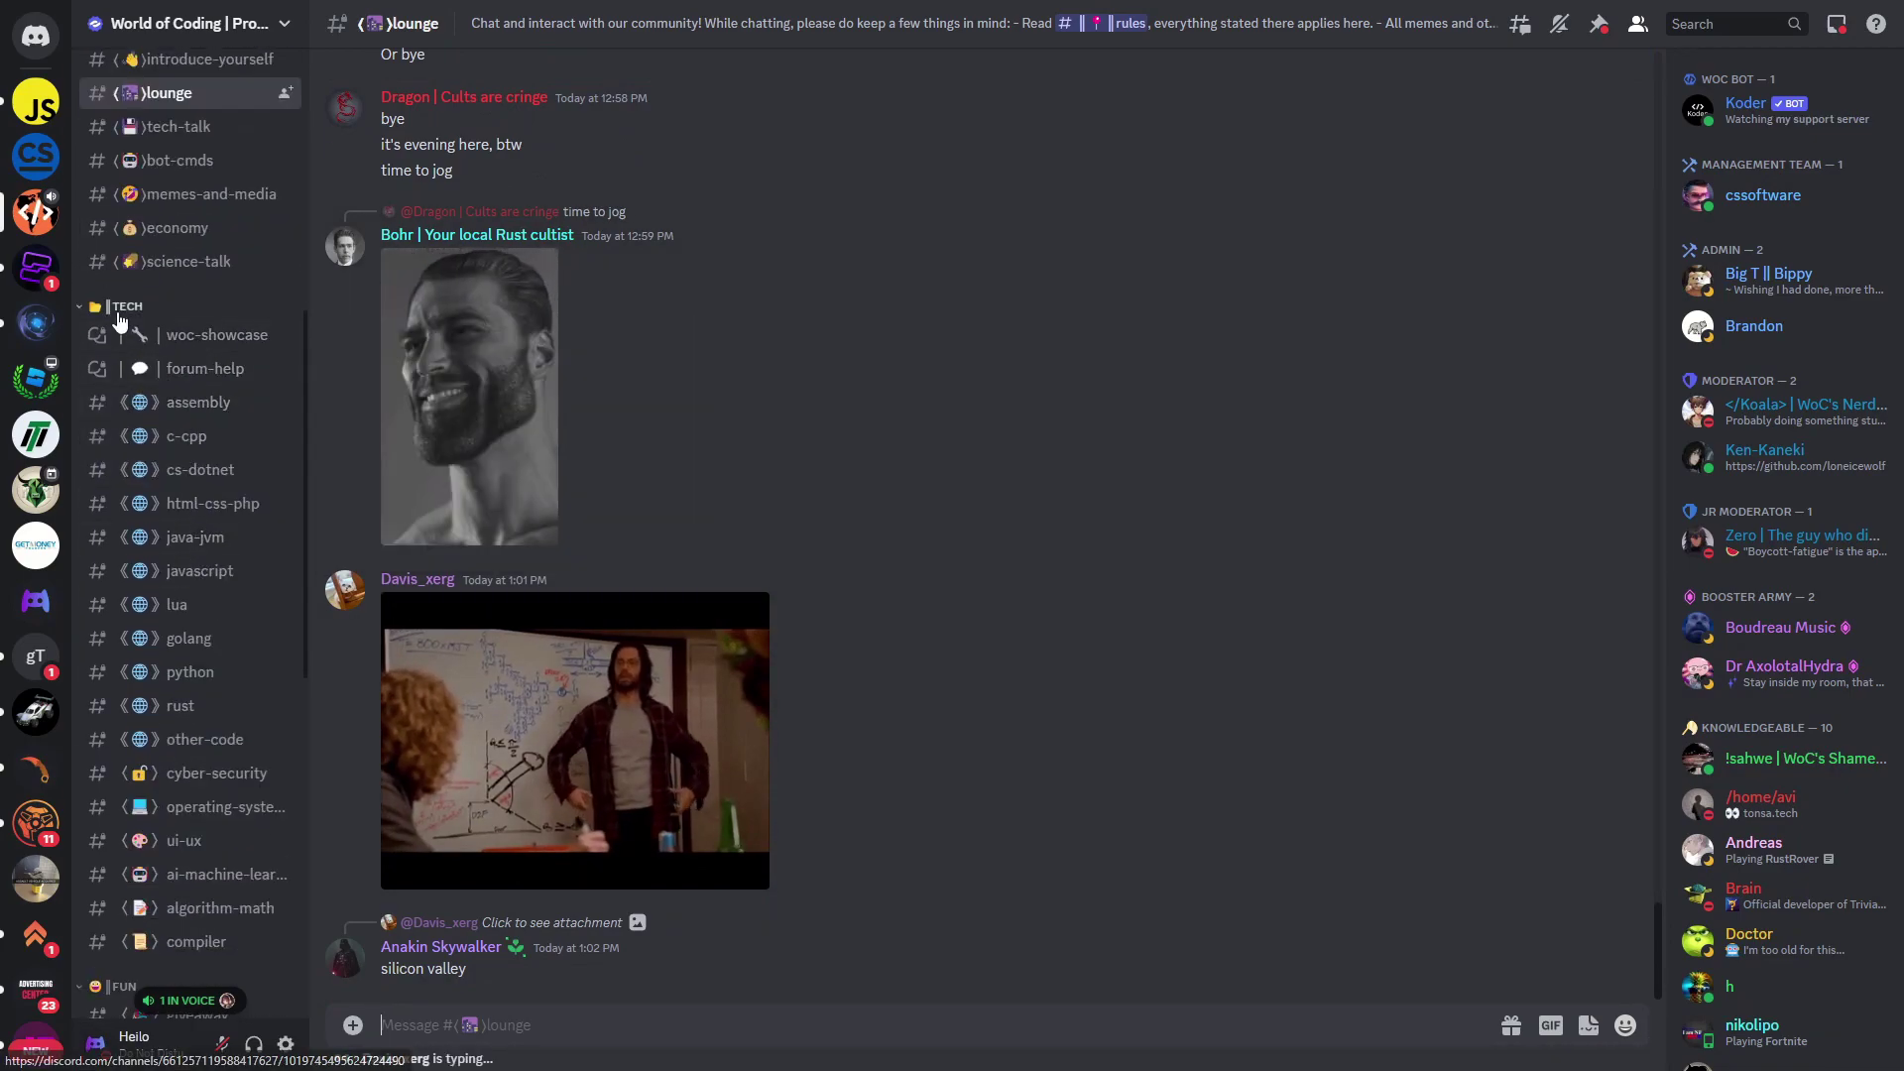
click(148, 420)
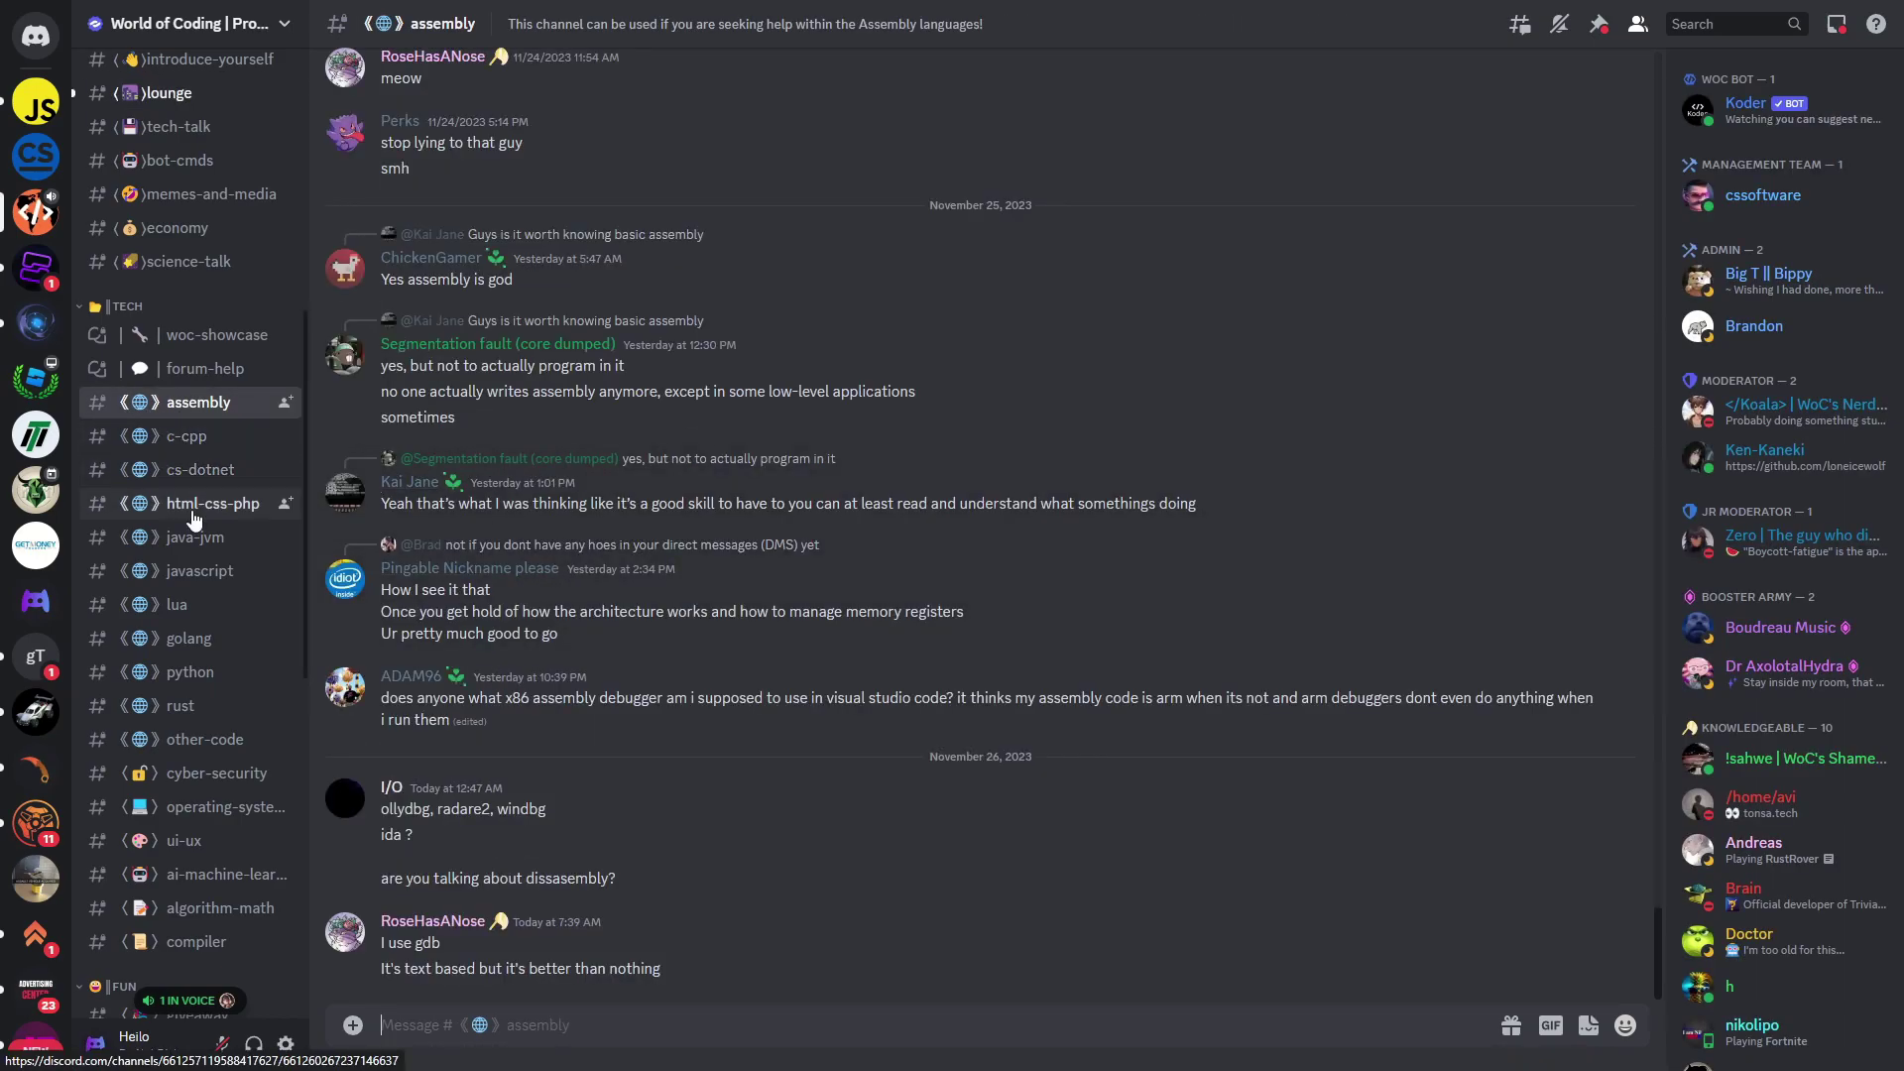
click(253, 507)
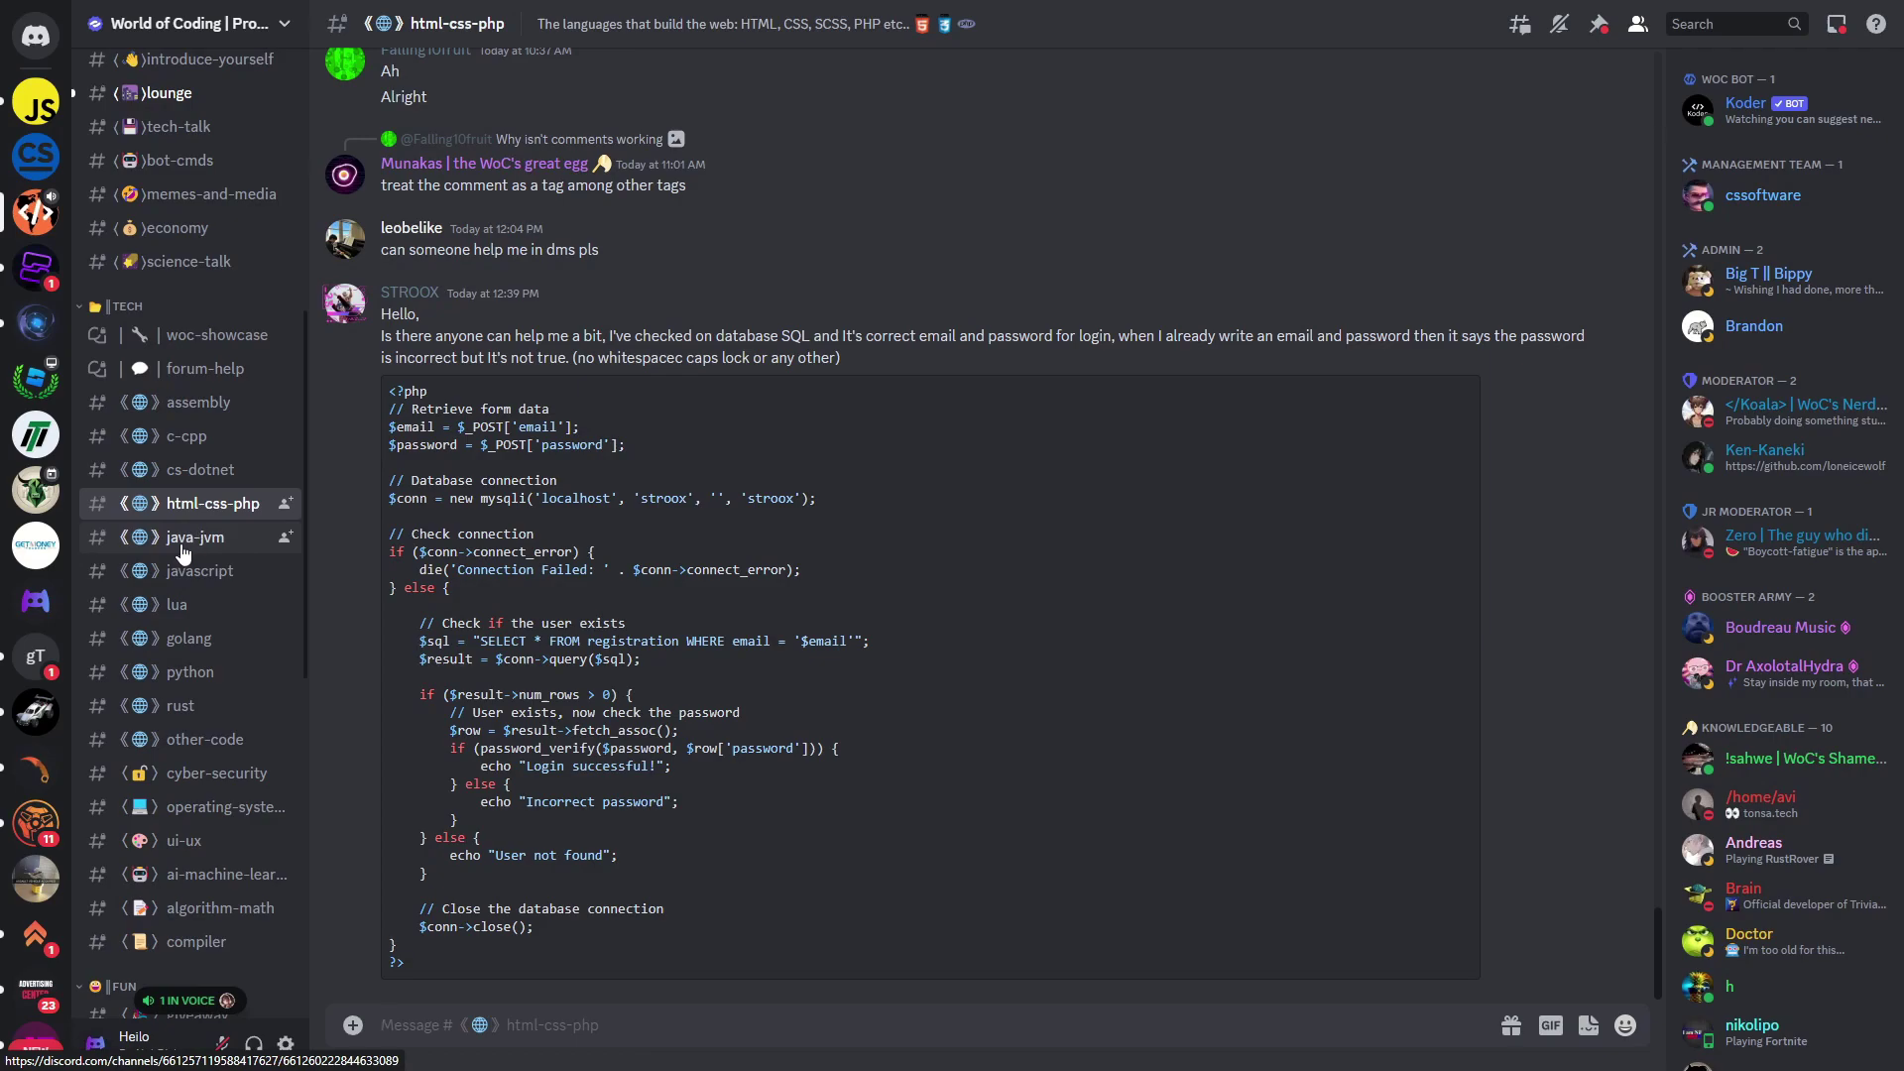
mouse_move(952, 335)
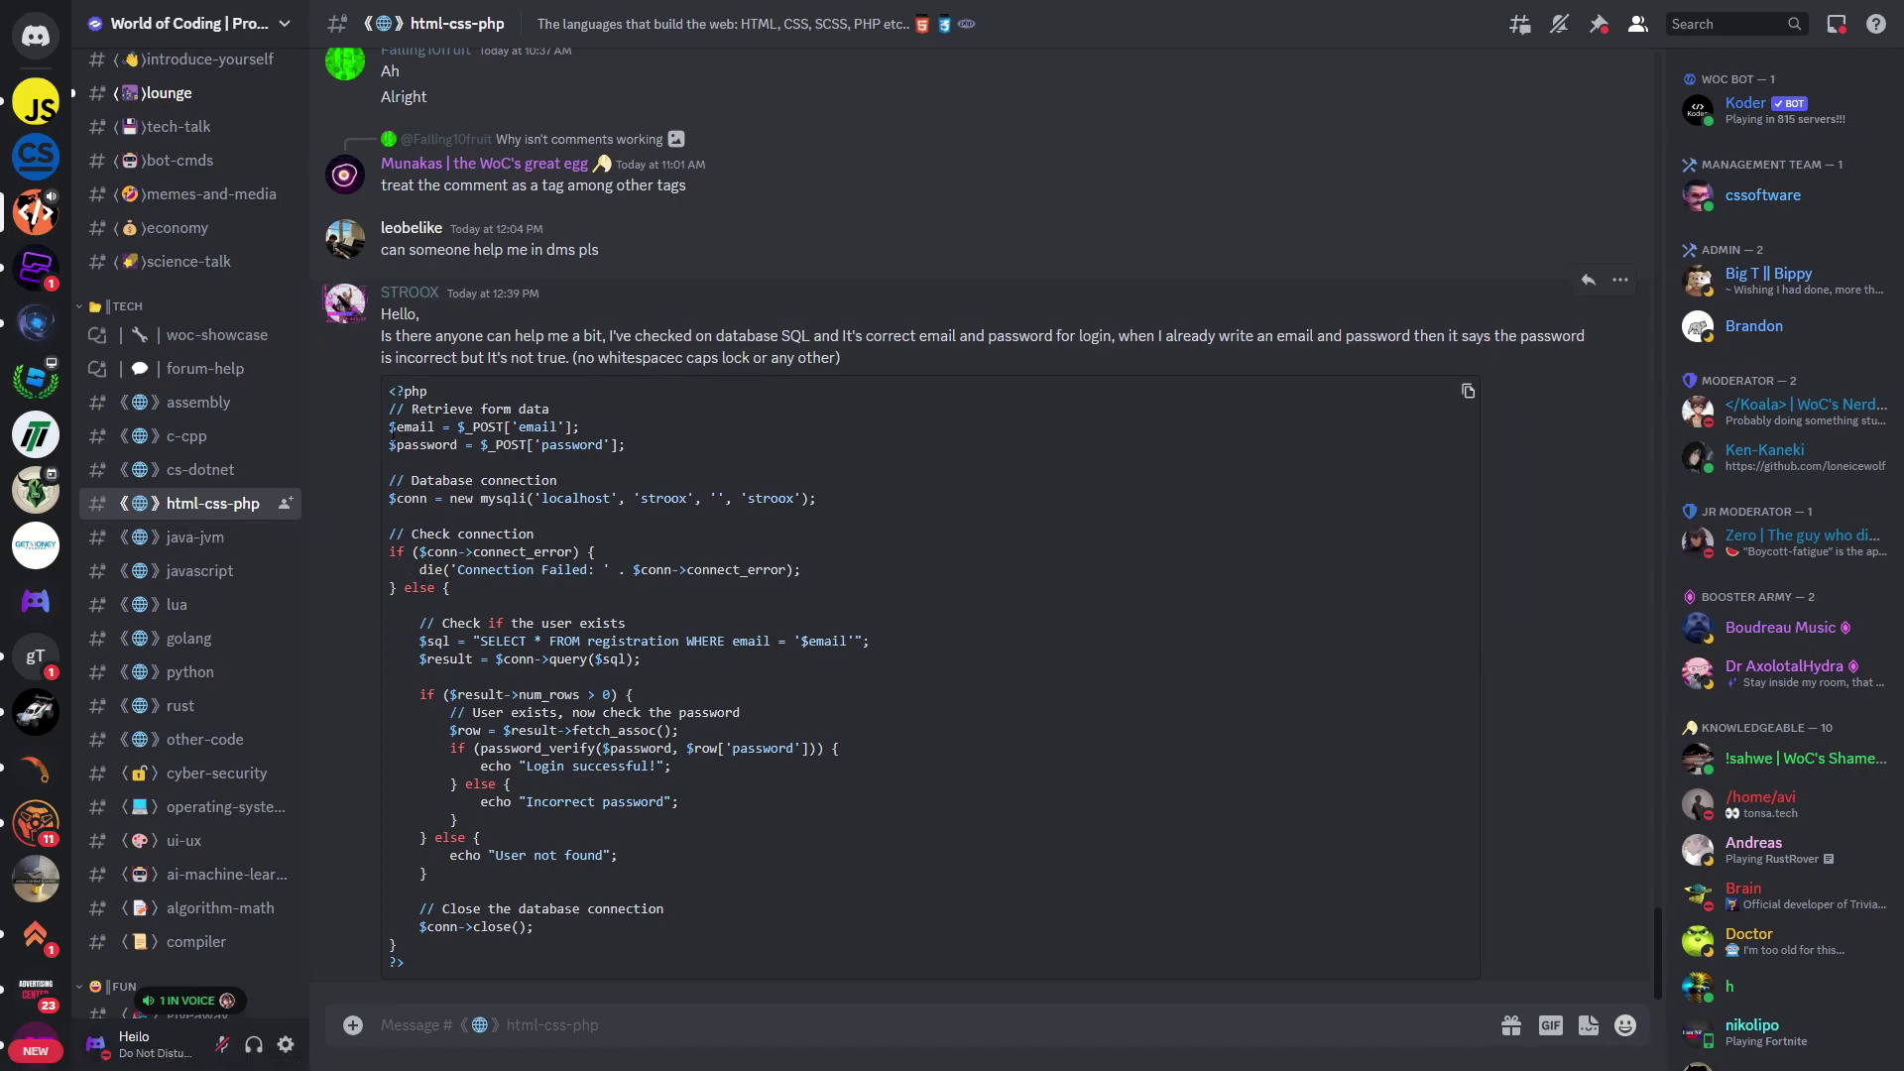
drag(390, 427, 680, 804)
click(572, 874)
drag(566, 930, 436, 443)
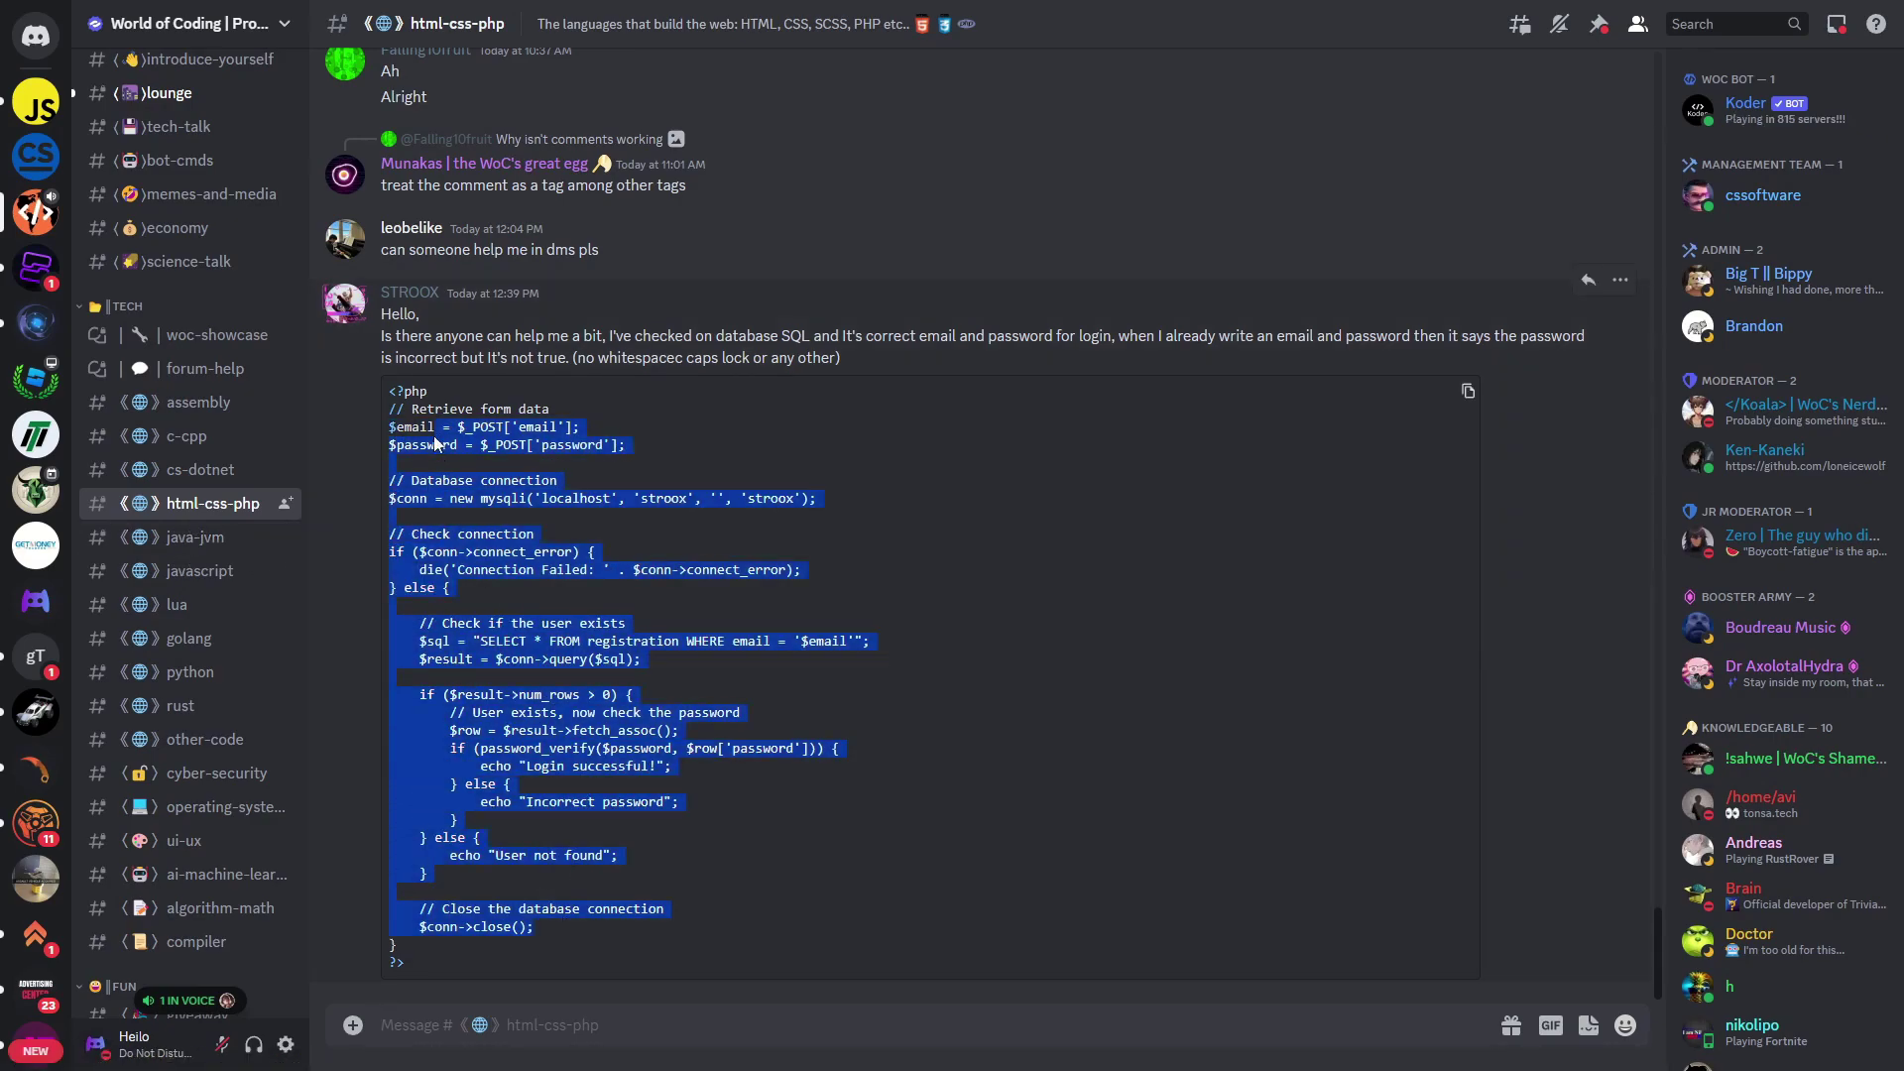
click(449, 480)
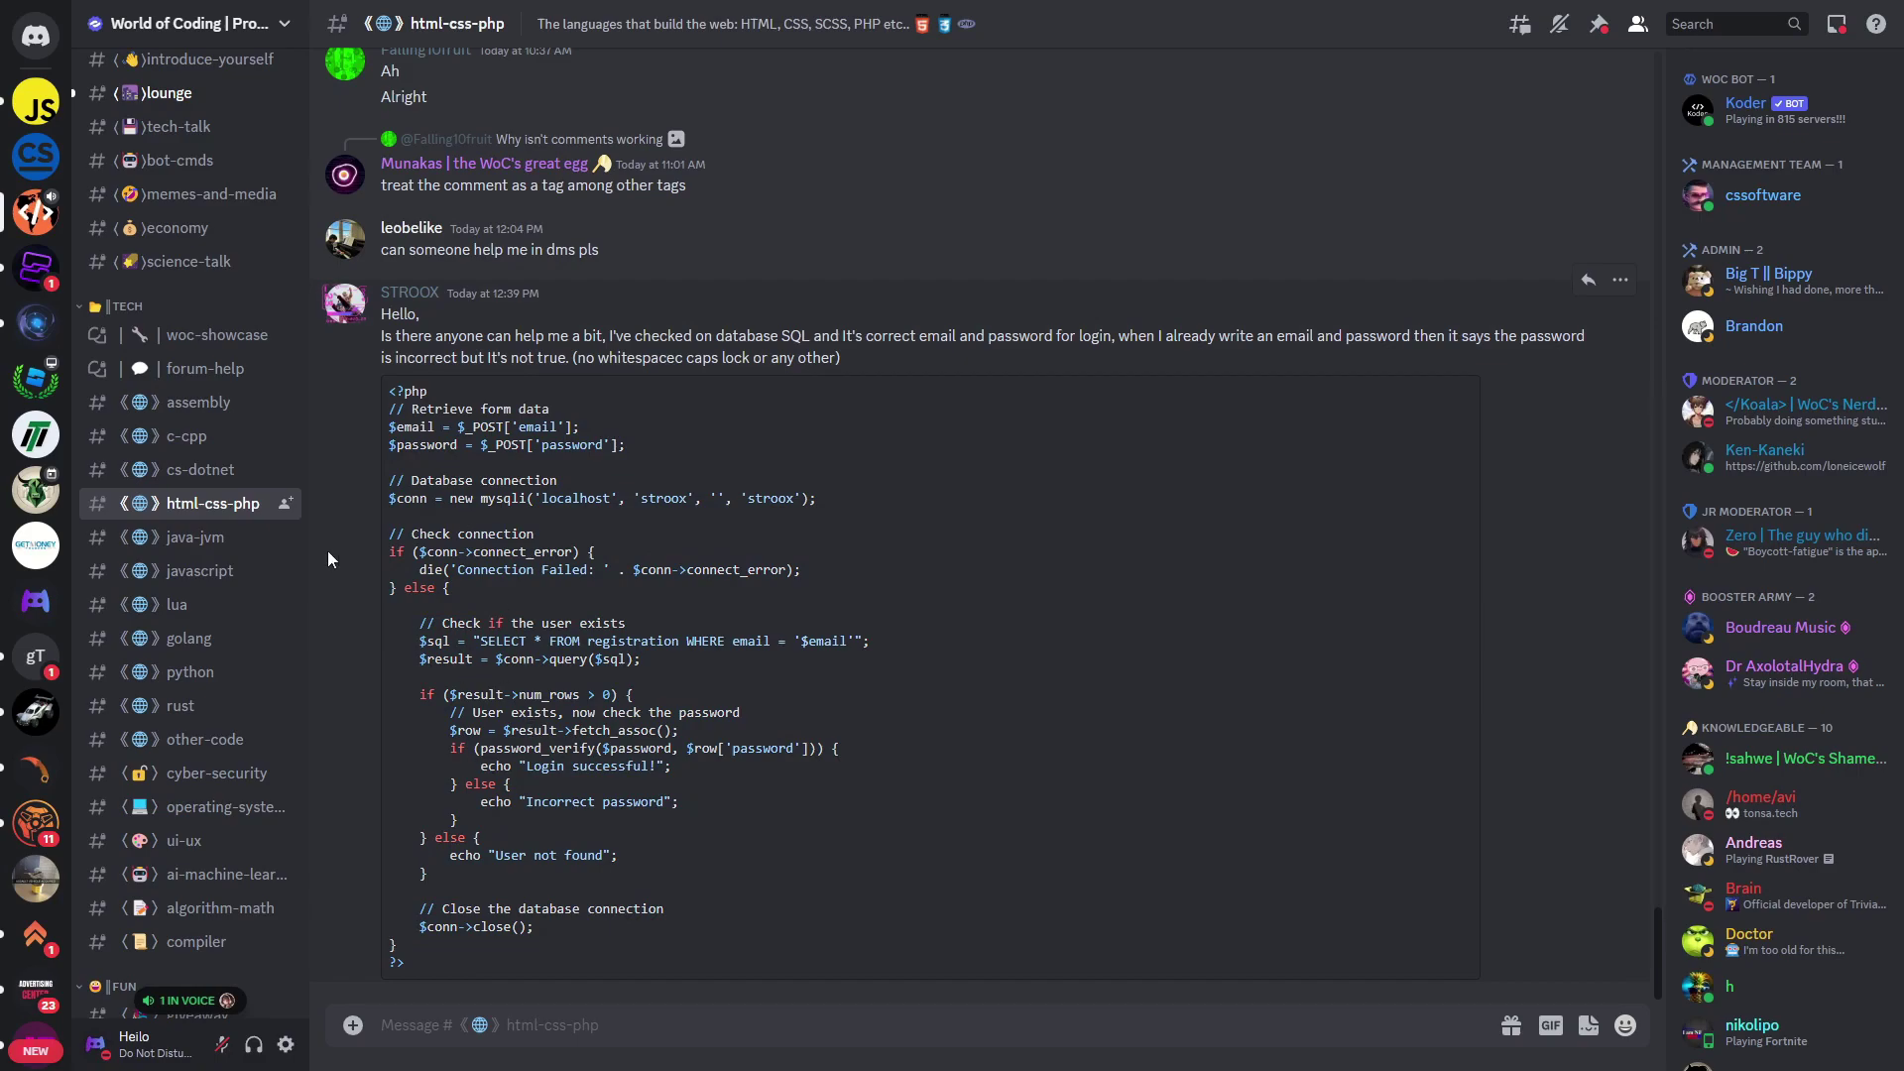
Browse the javascript, golang, rust, other-code and cyber-security channels.
click(208, 571)
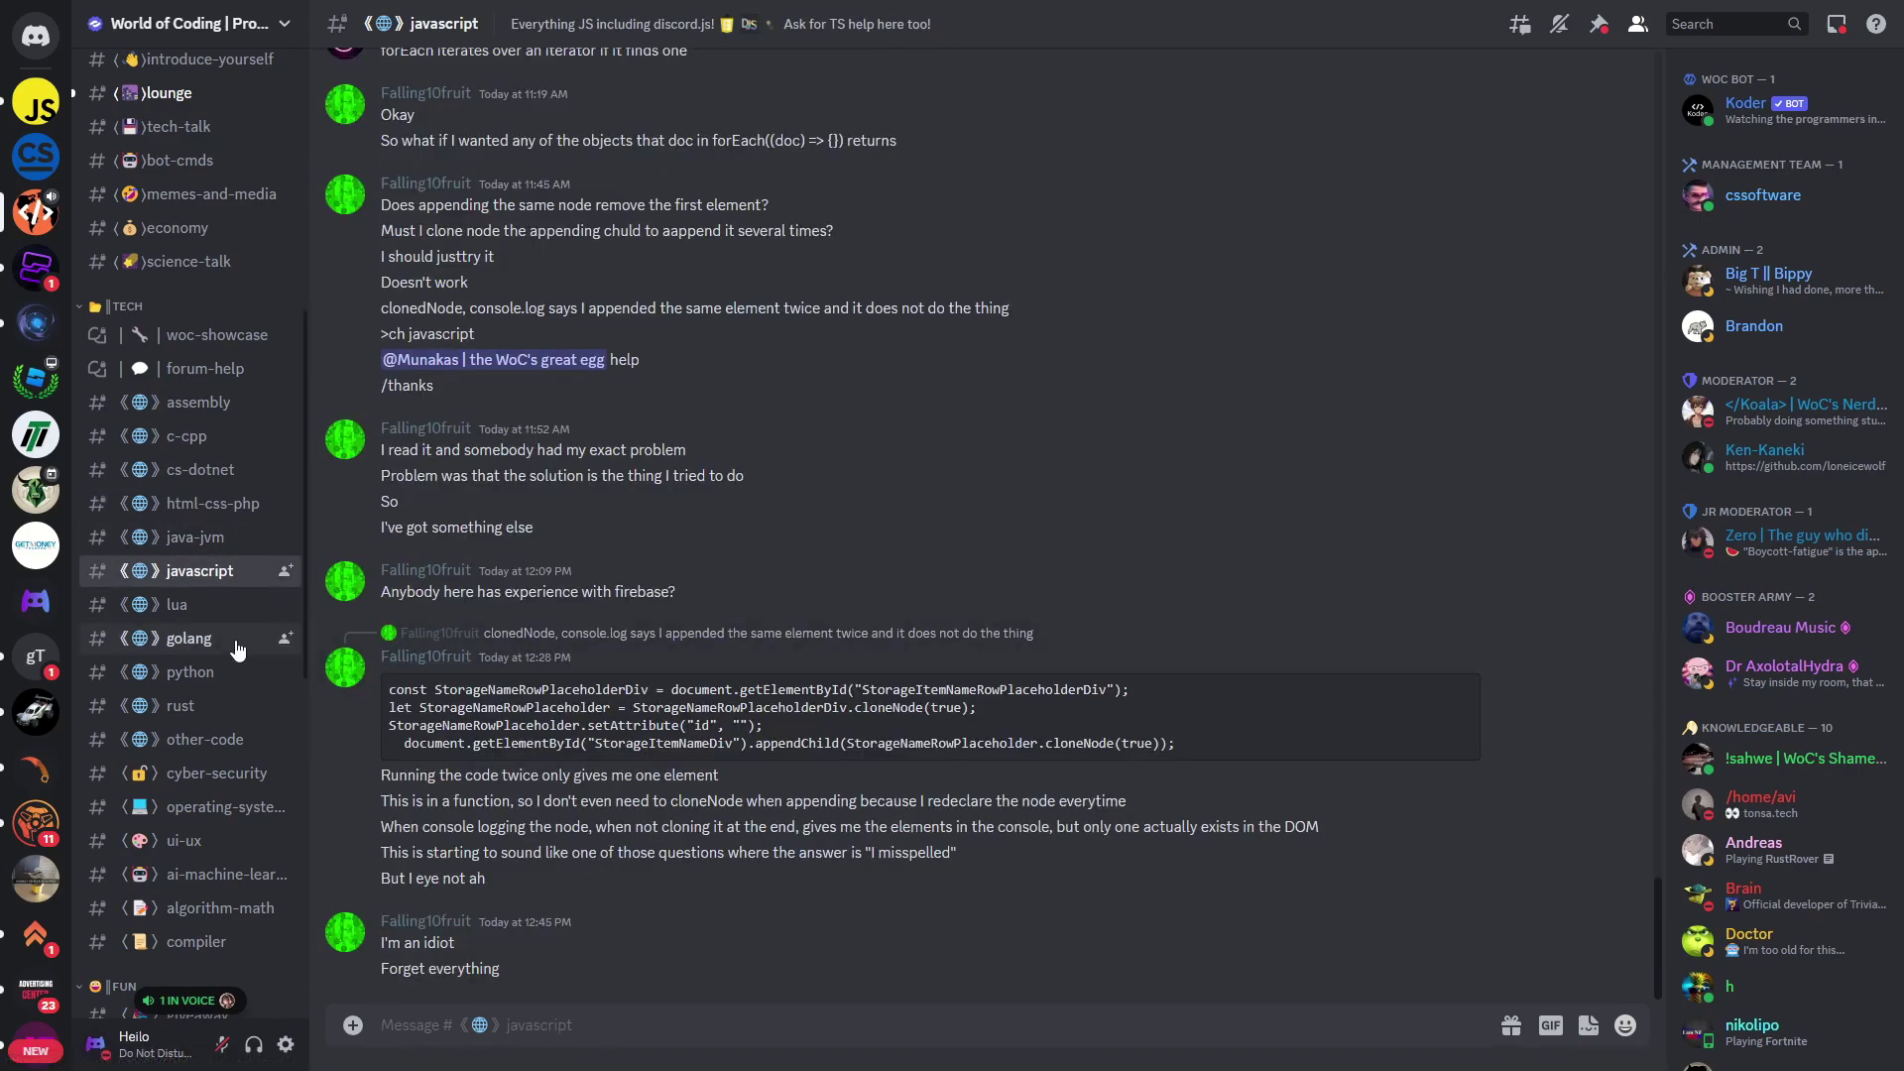
click(204, 640)
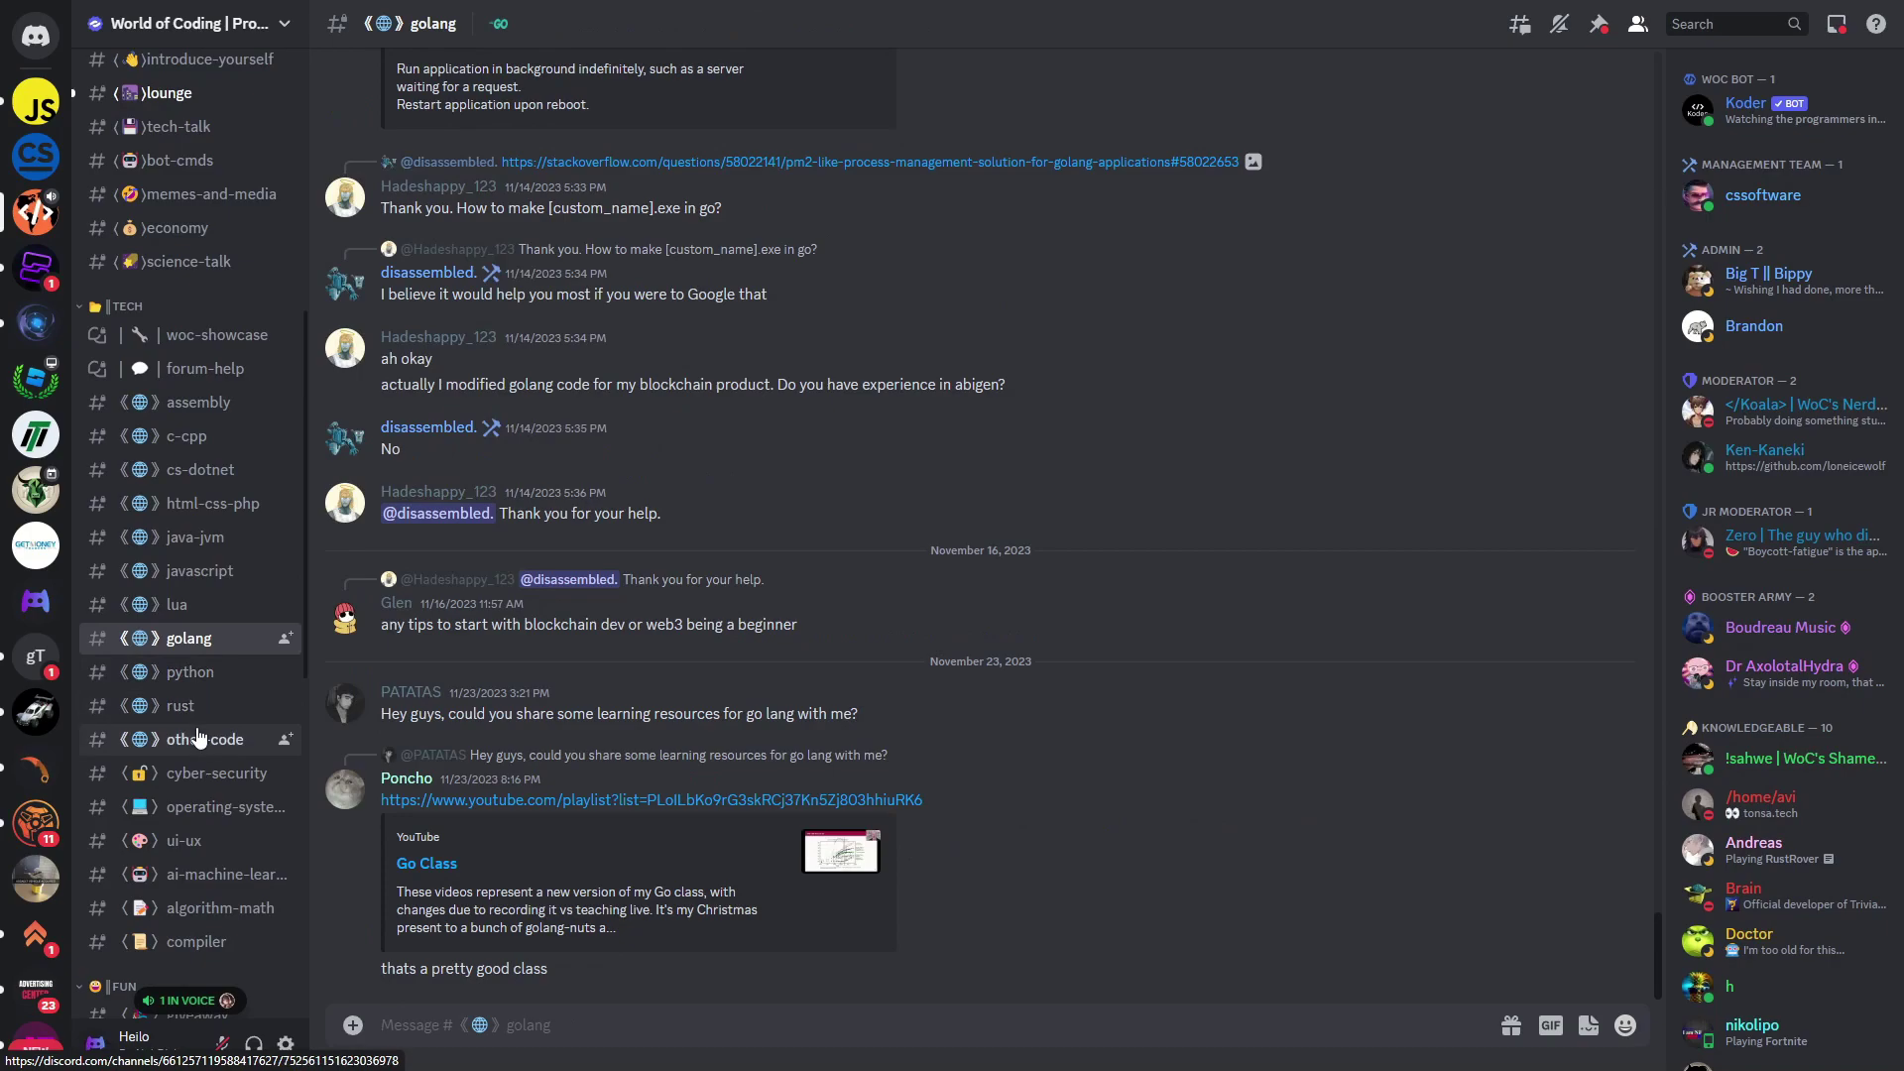
click(194, 706)
click(209, 740)
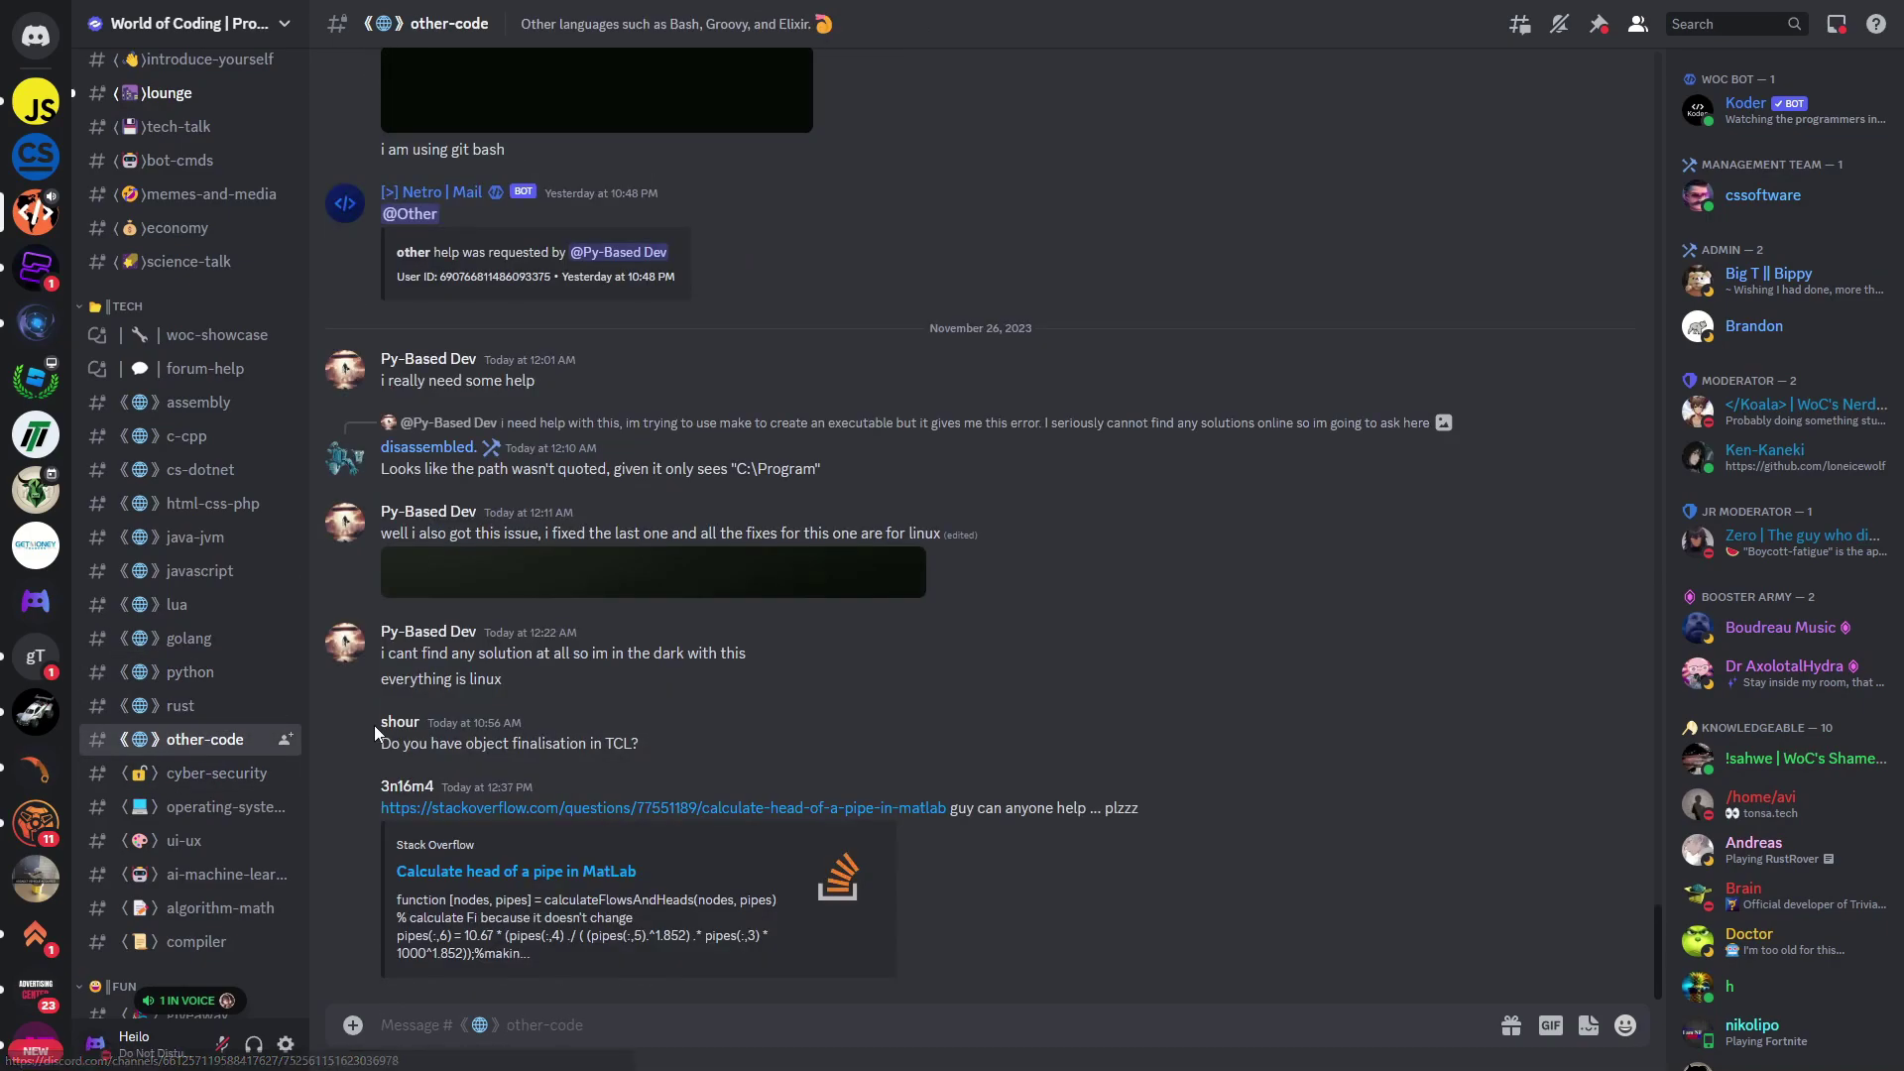
click(159, 787)
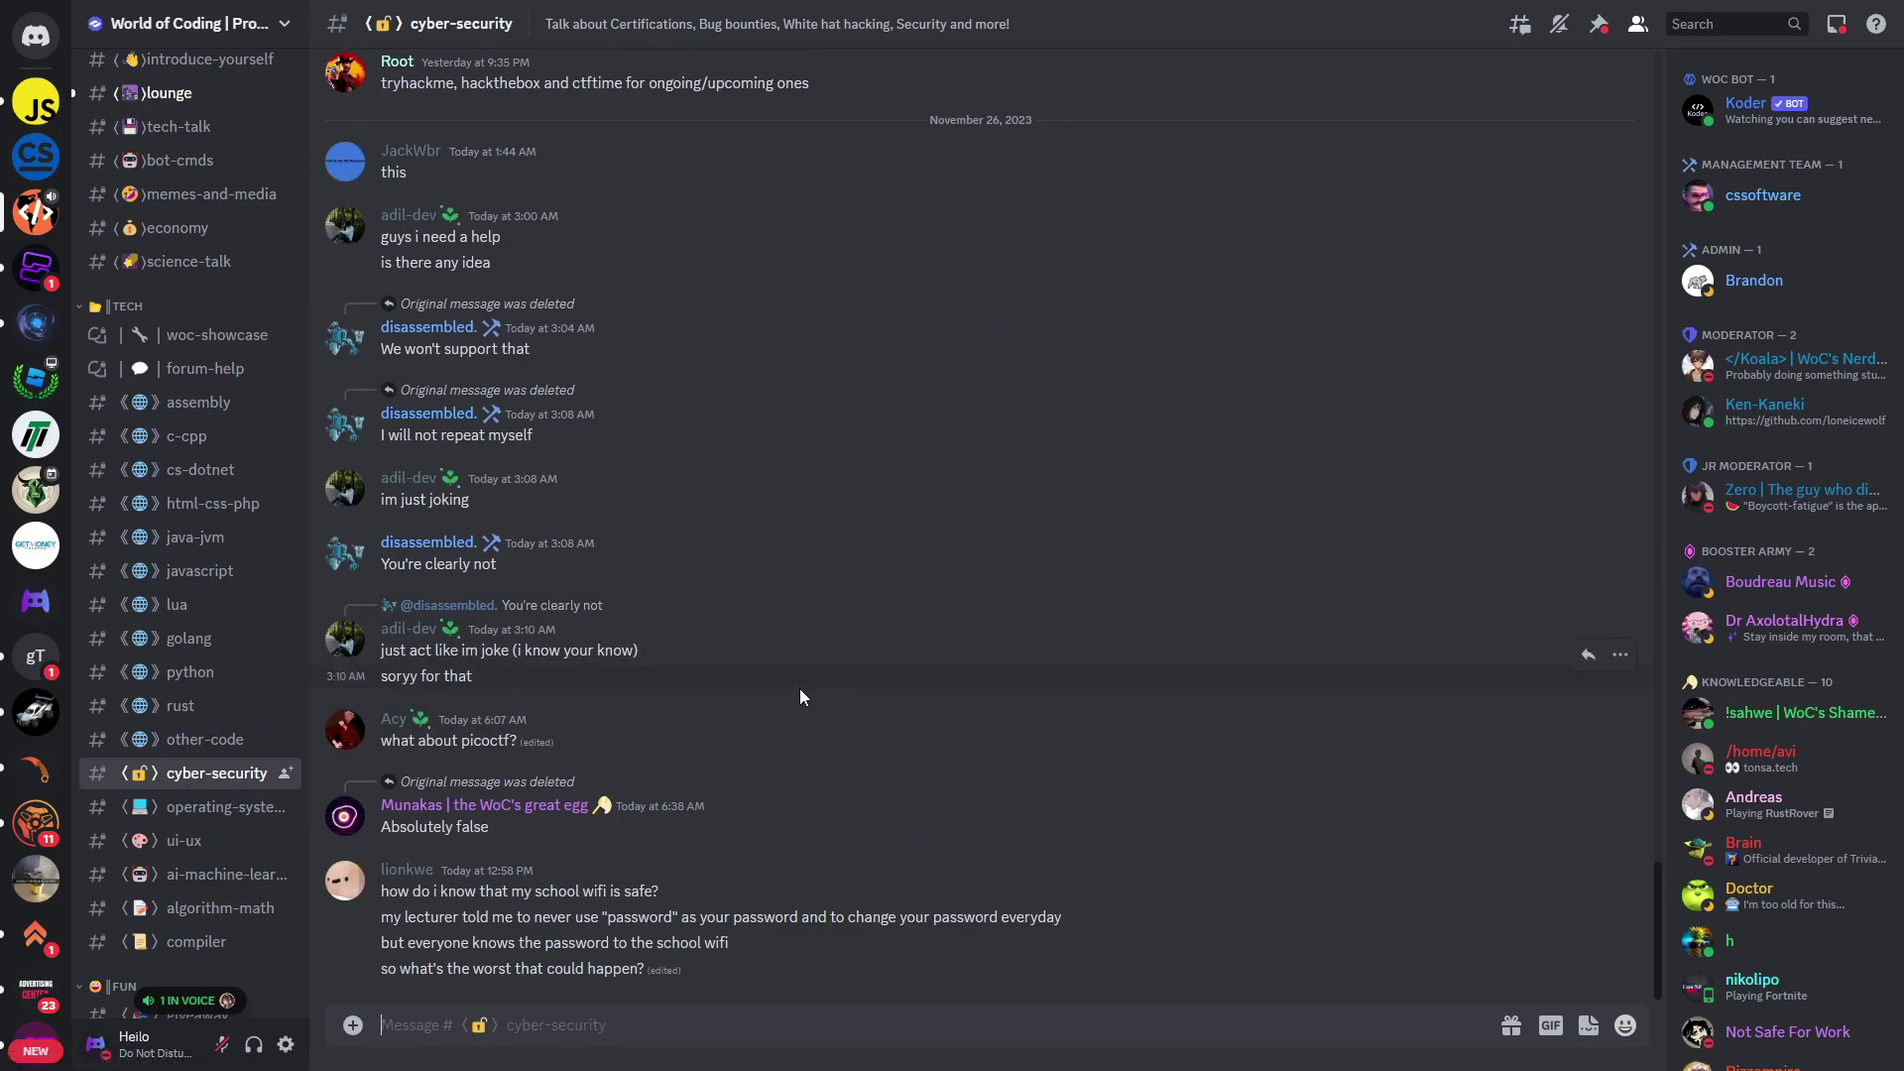
scroll(800, 690, up, 3)
scroll(800, 690, up, 2)
scroll(799, 689, down, 5)
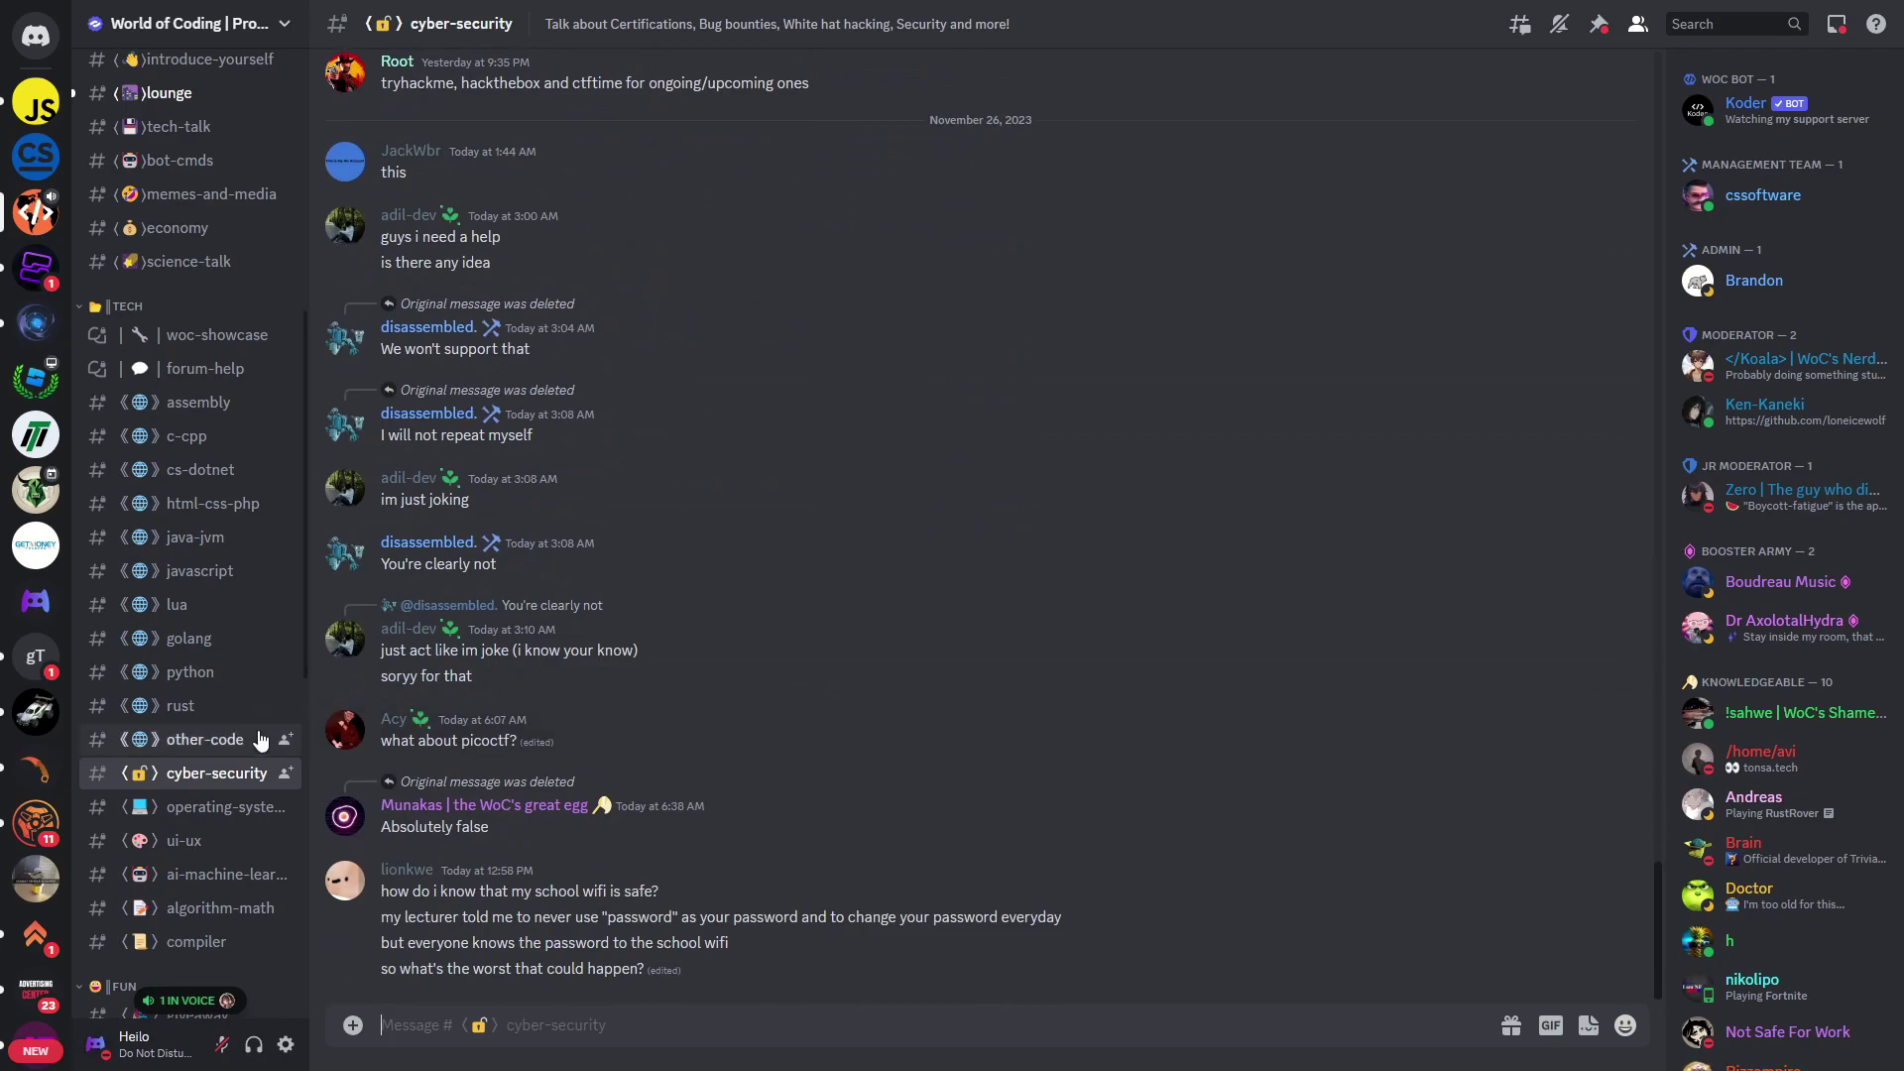
scroll(213, 710, down, 4)
scroll(213, 709, down, 3)
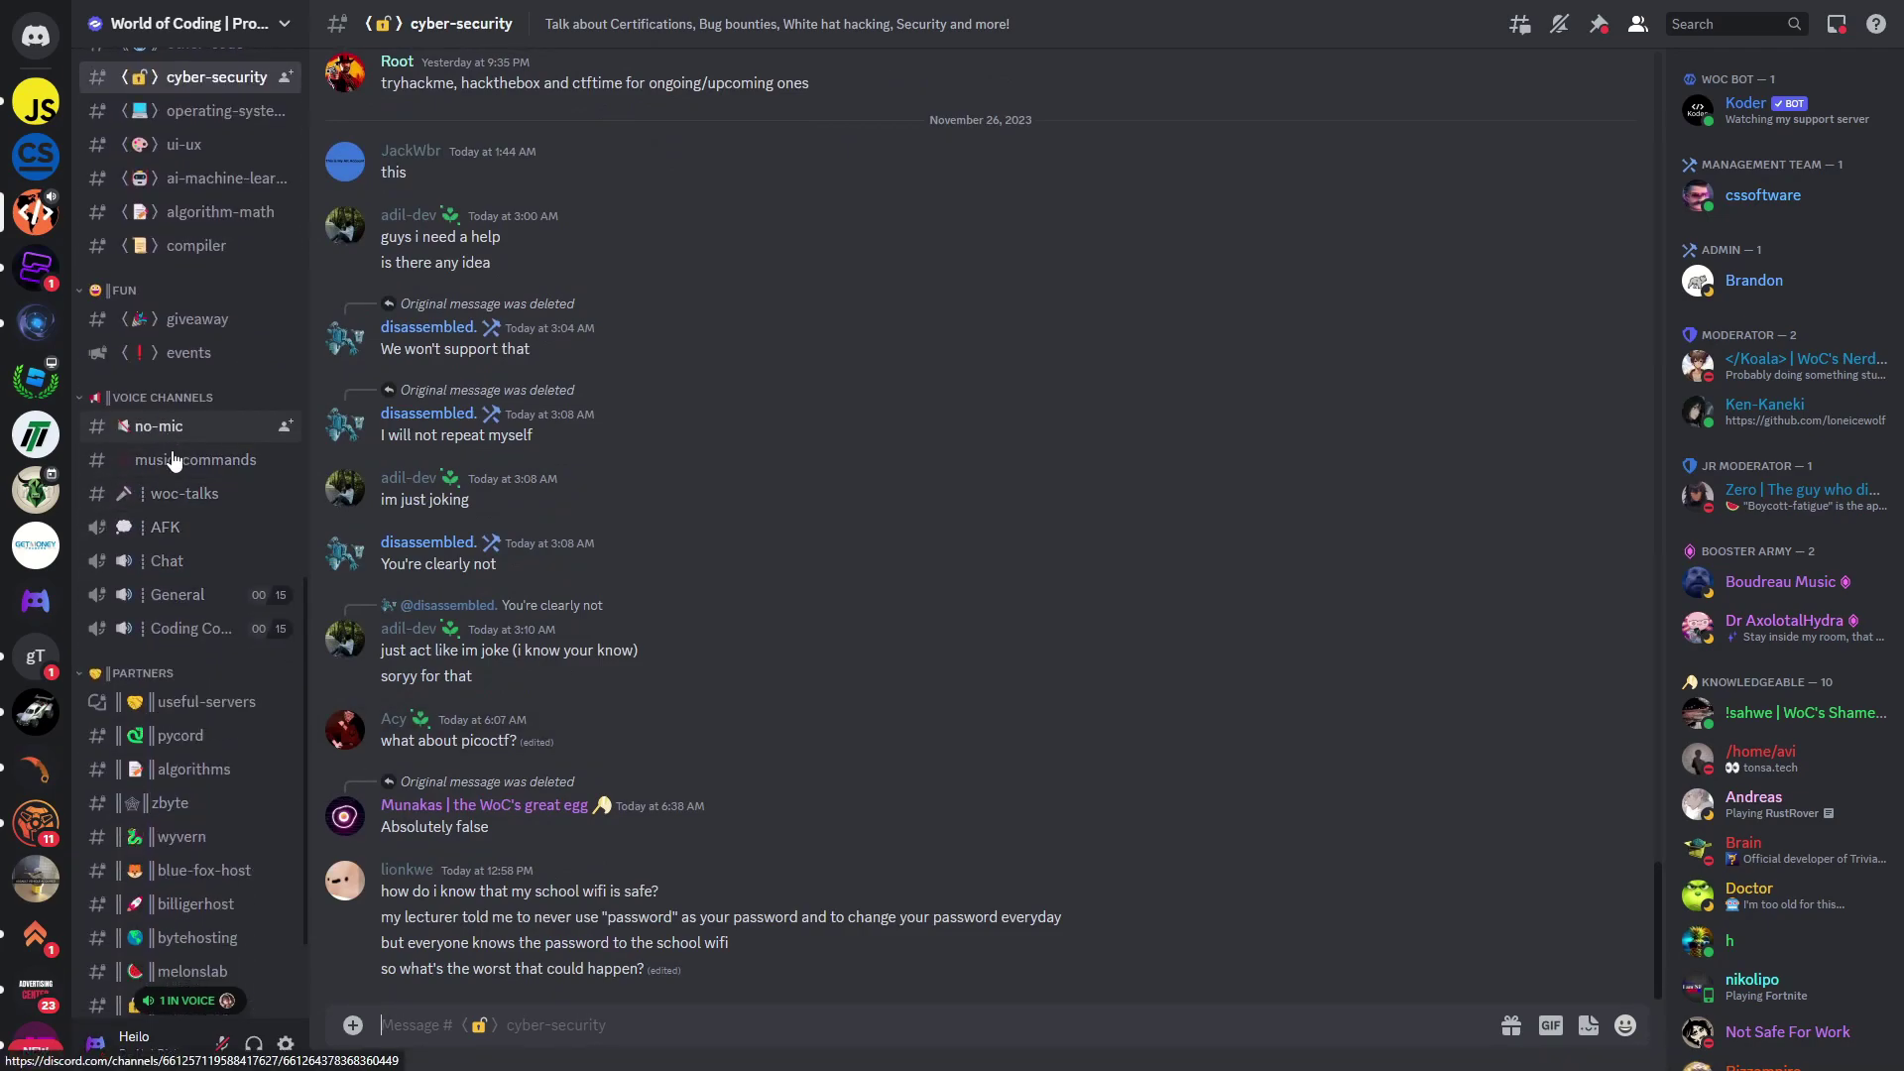
scroll(165, 581, down, 3)
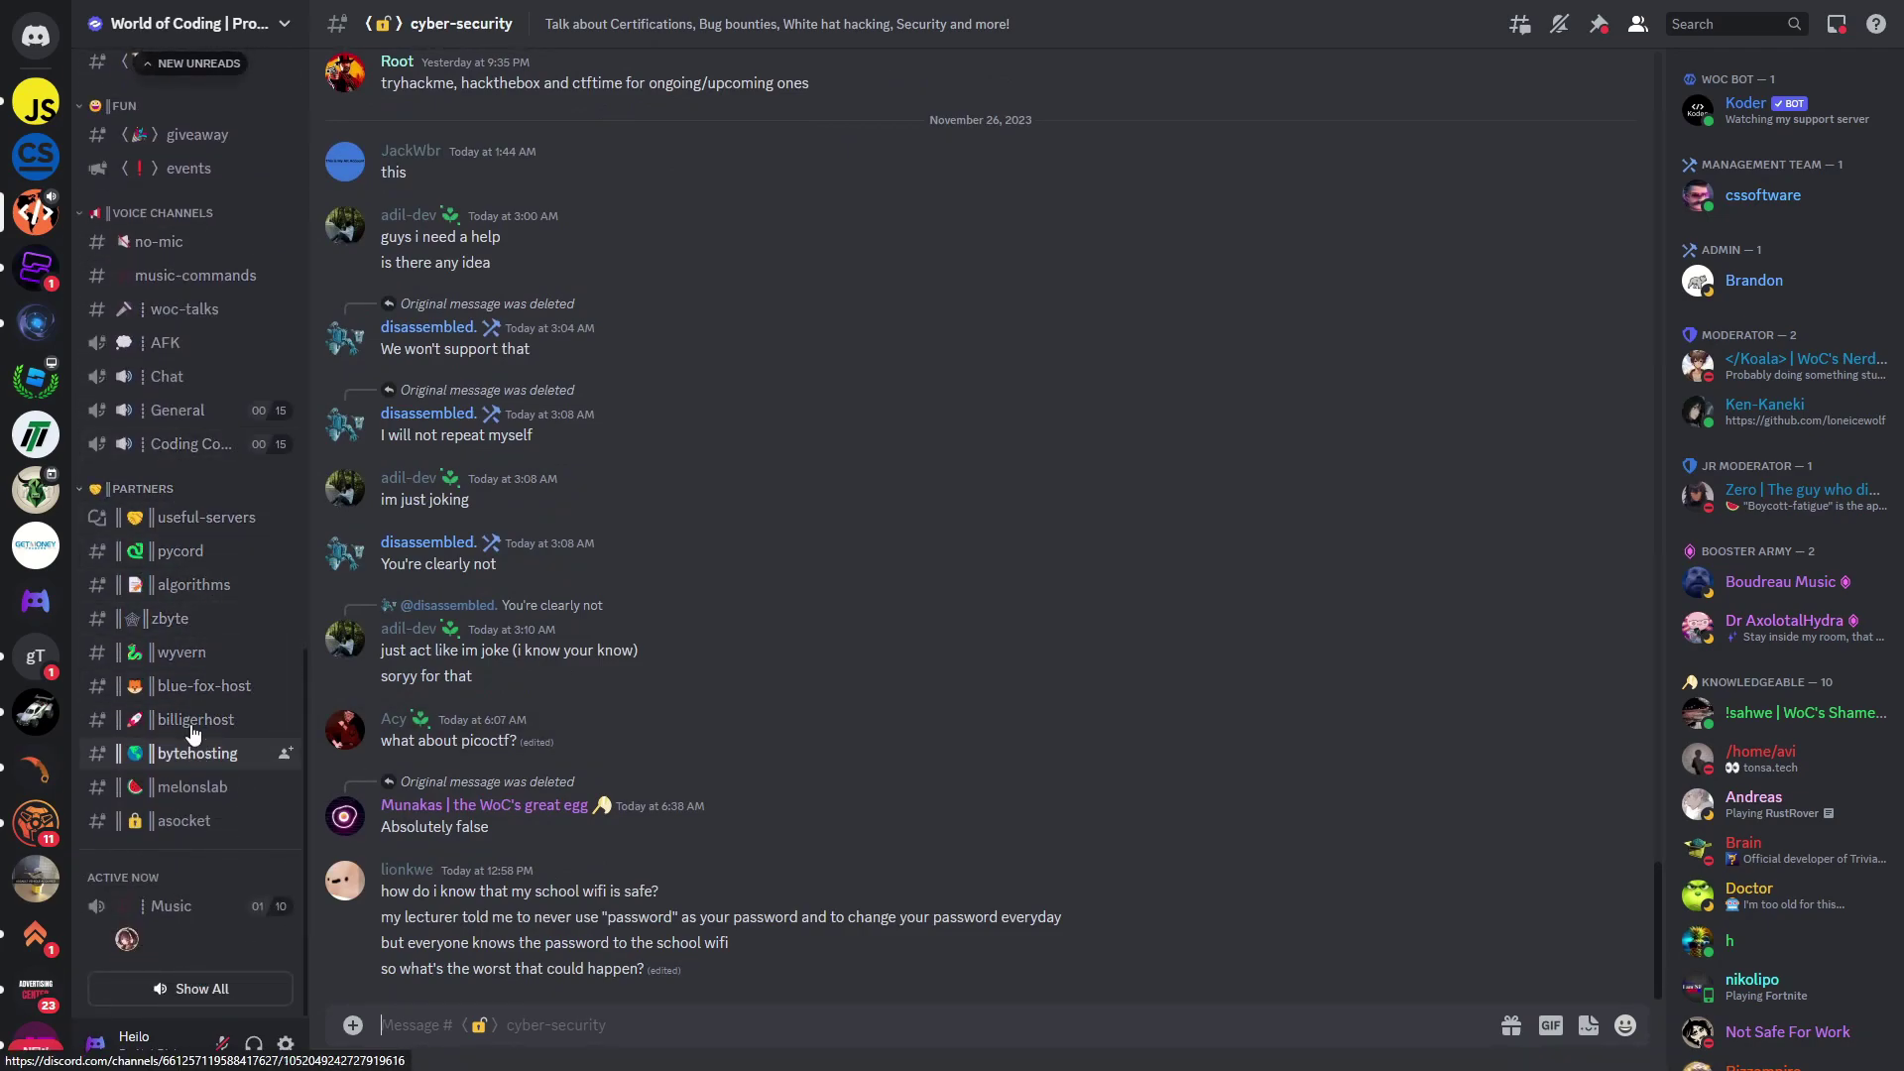
Open blue-fox-host, highlight its STARTED20 discount code, then open billigerhost.
click(204, 686)
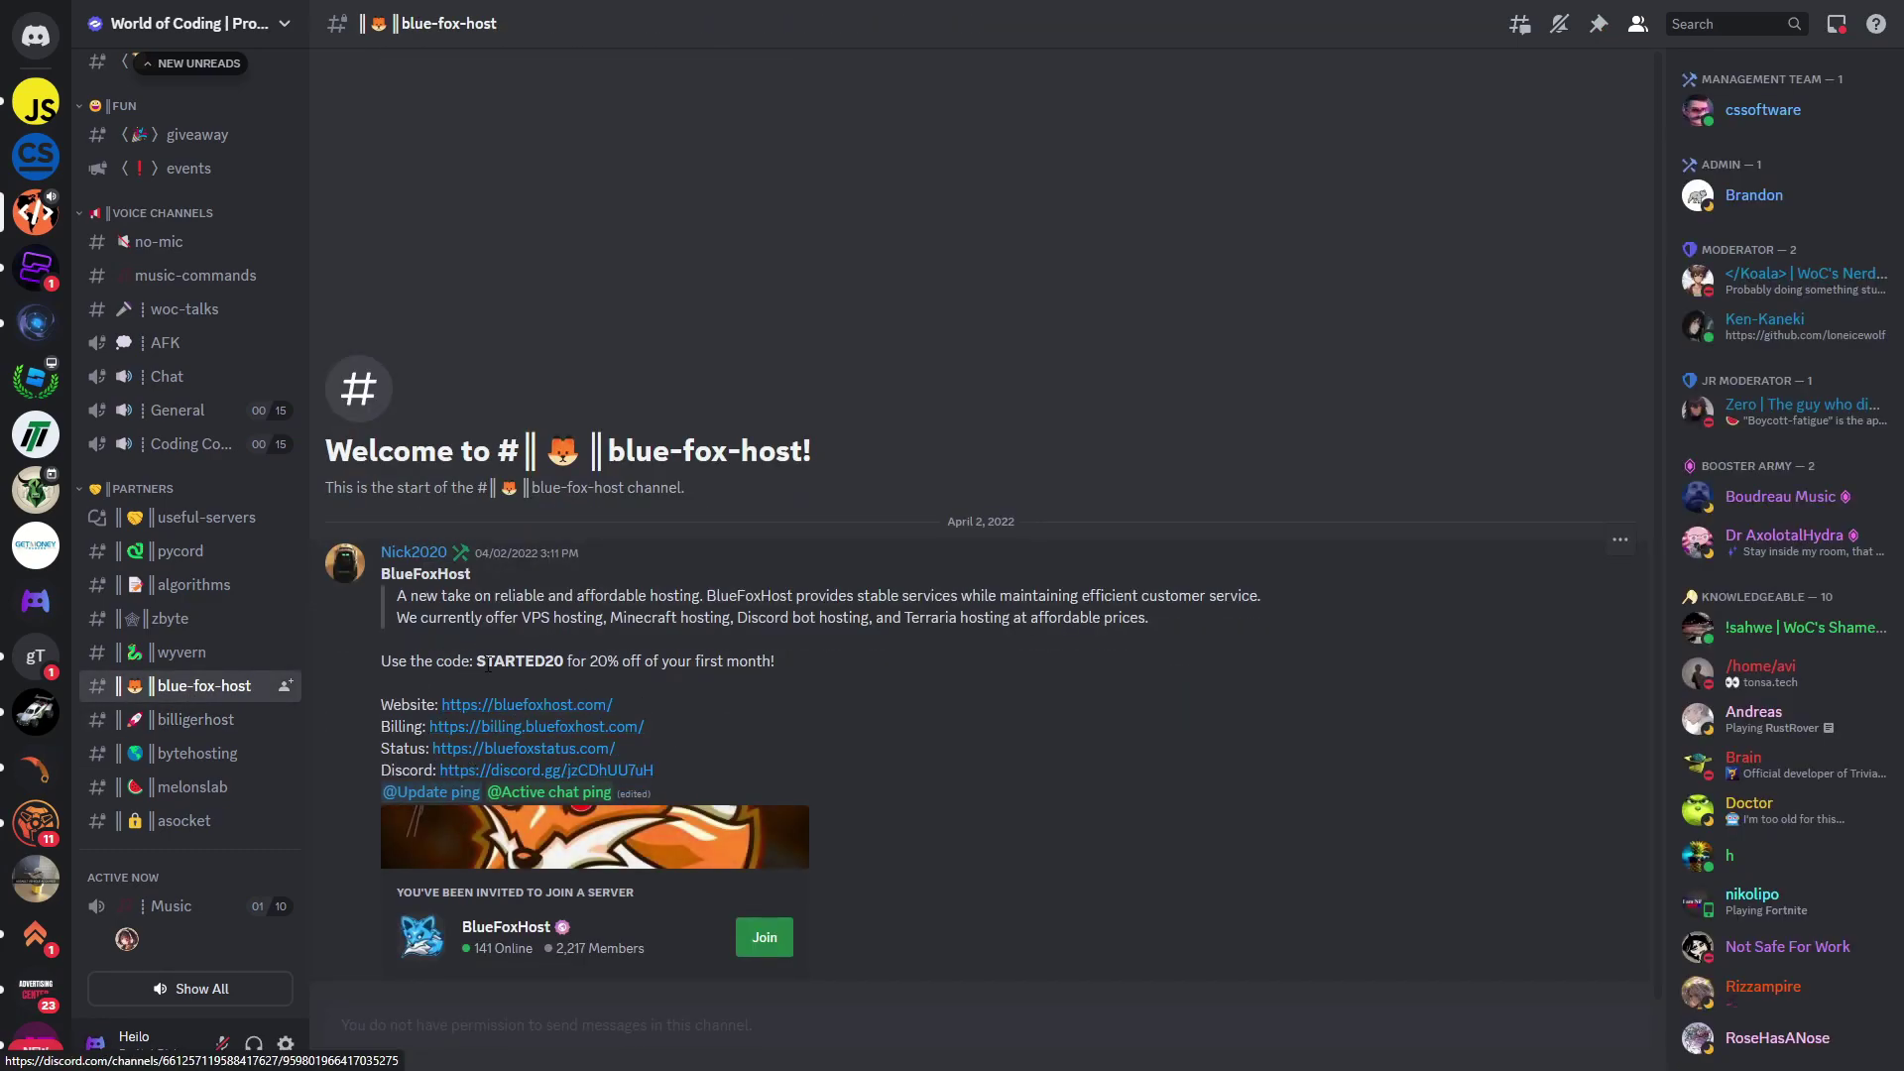
drag(479, 661, 643, 664)
click(580, 666)
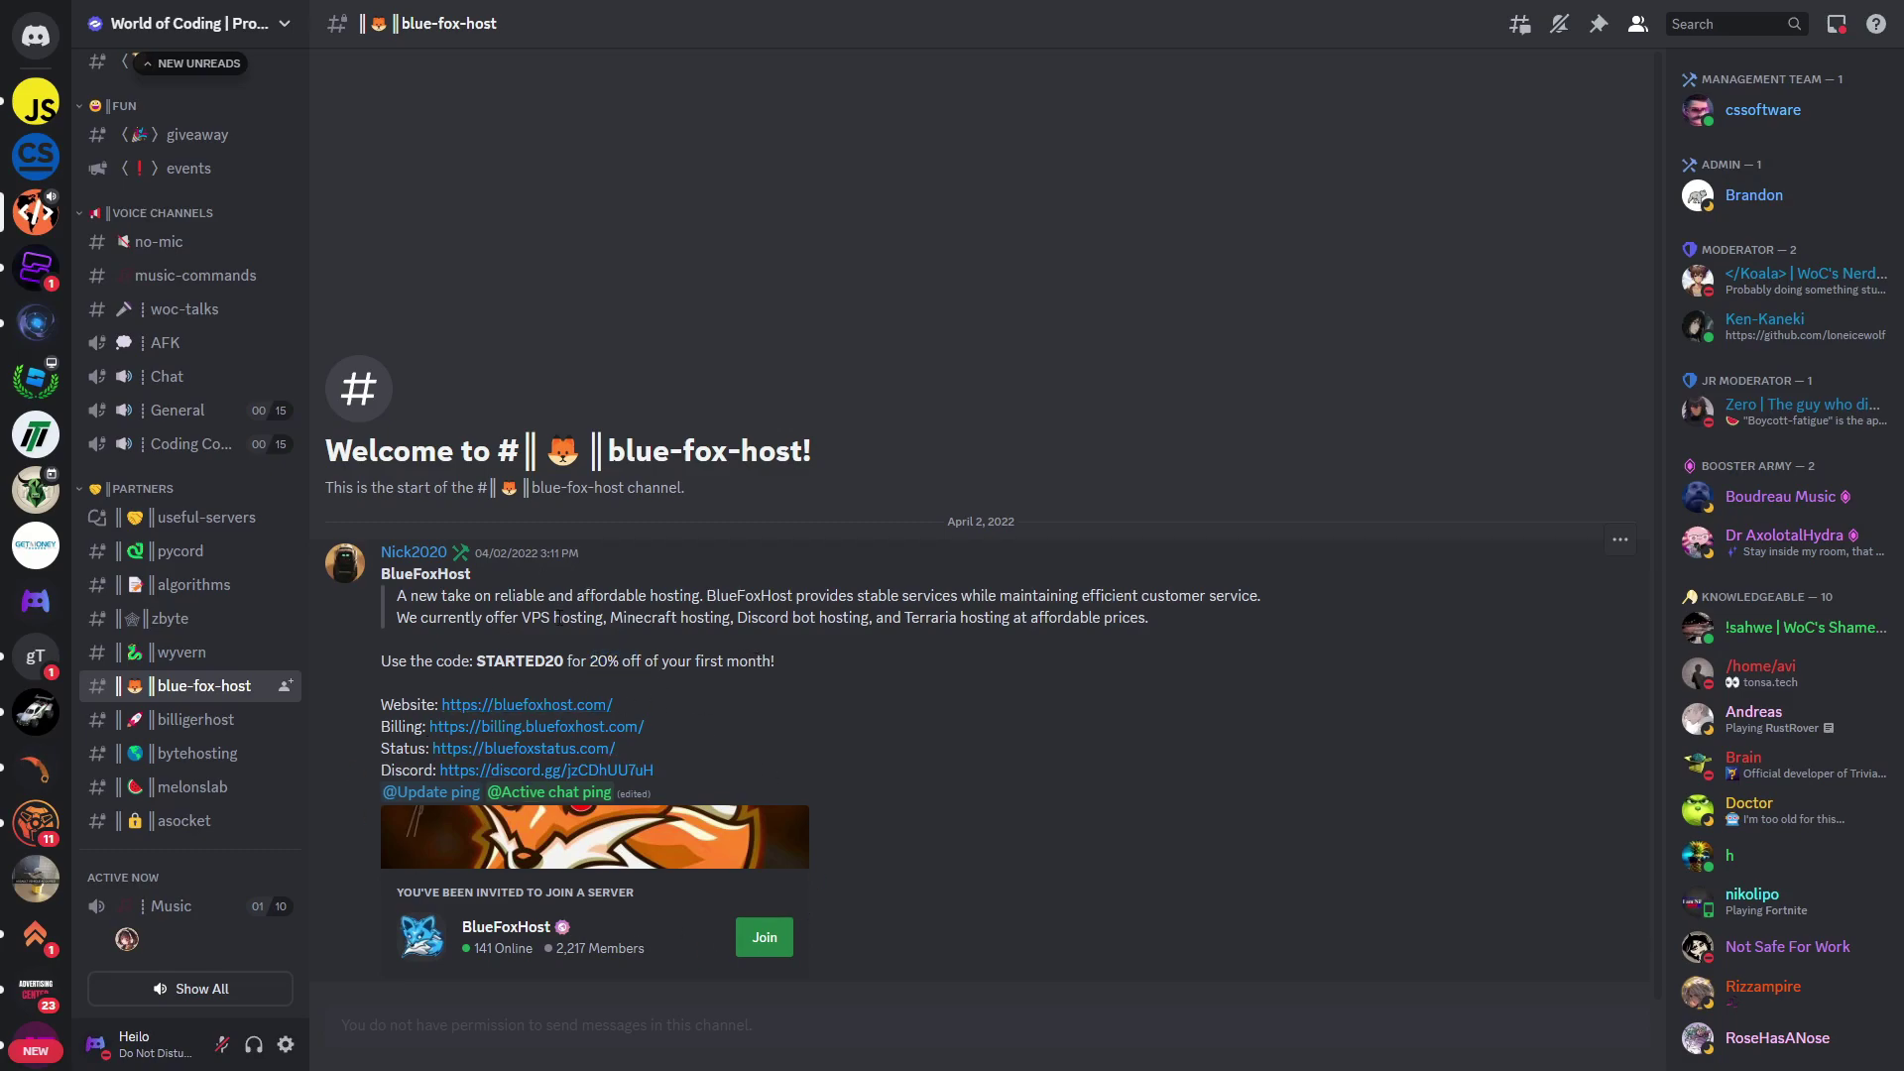
click(210, 720)
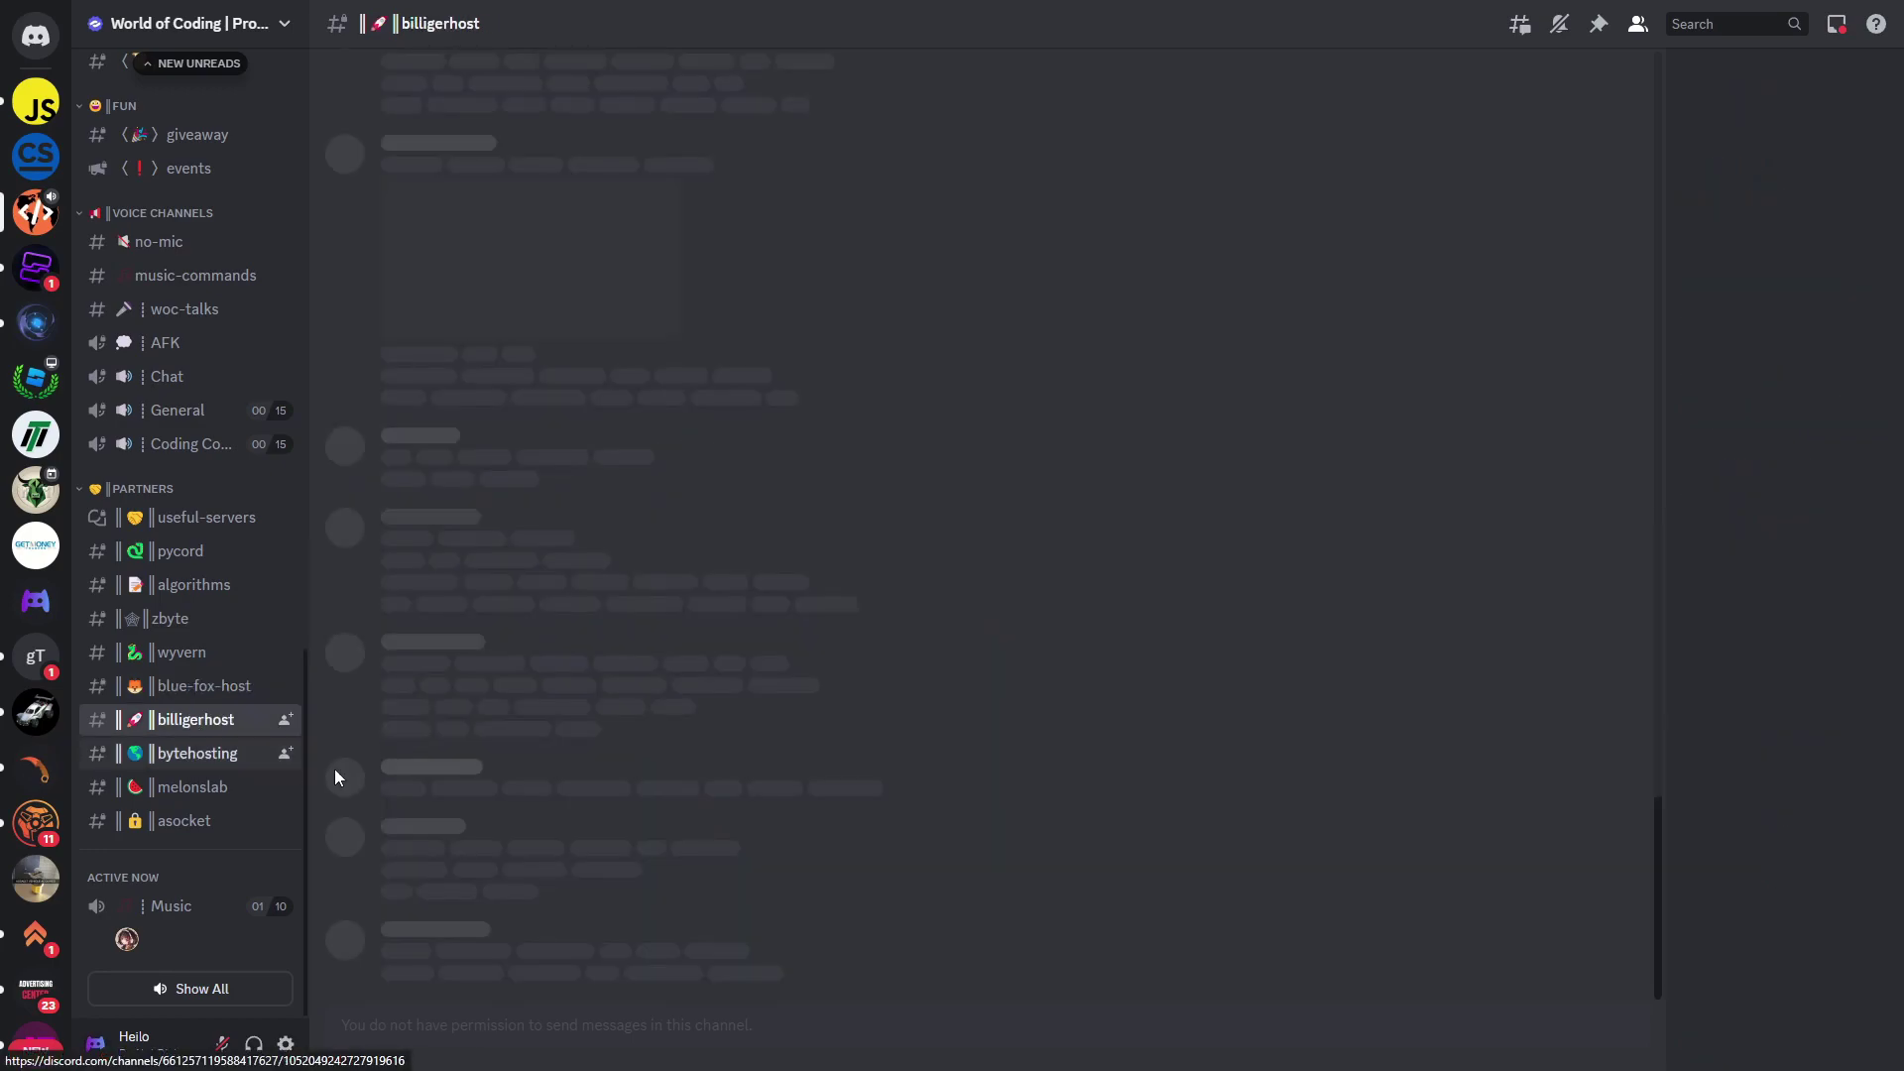
scroll(195, 734, up, 5)
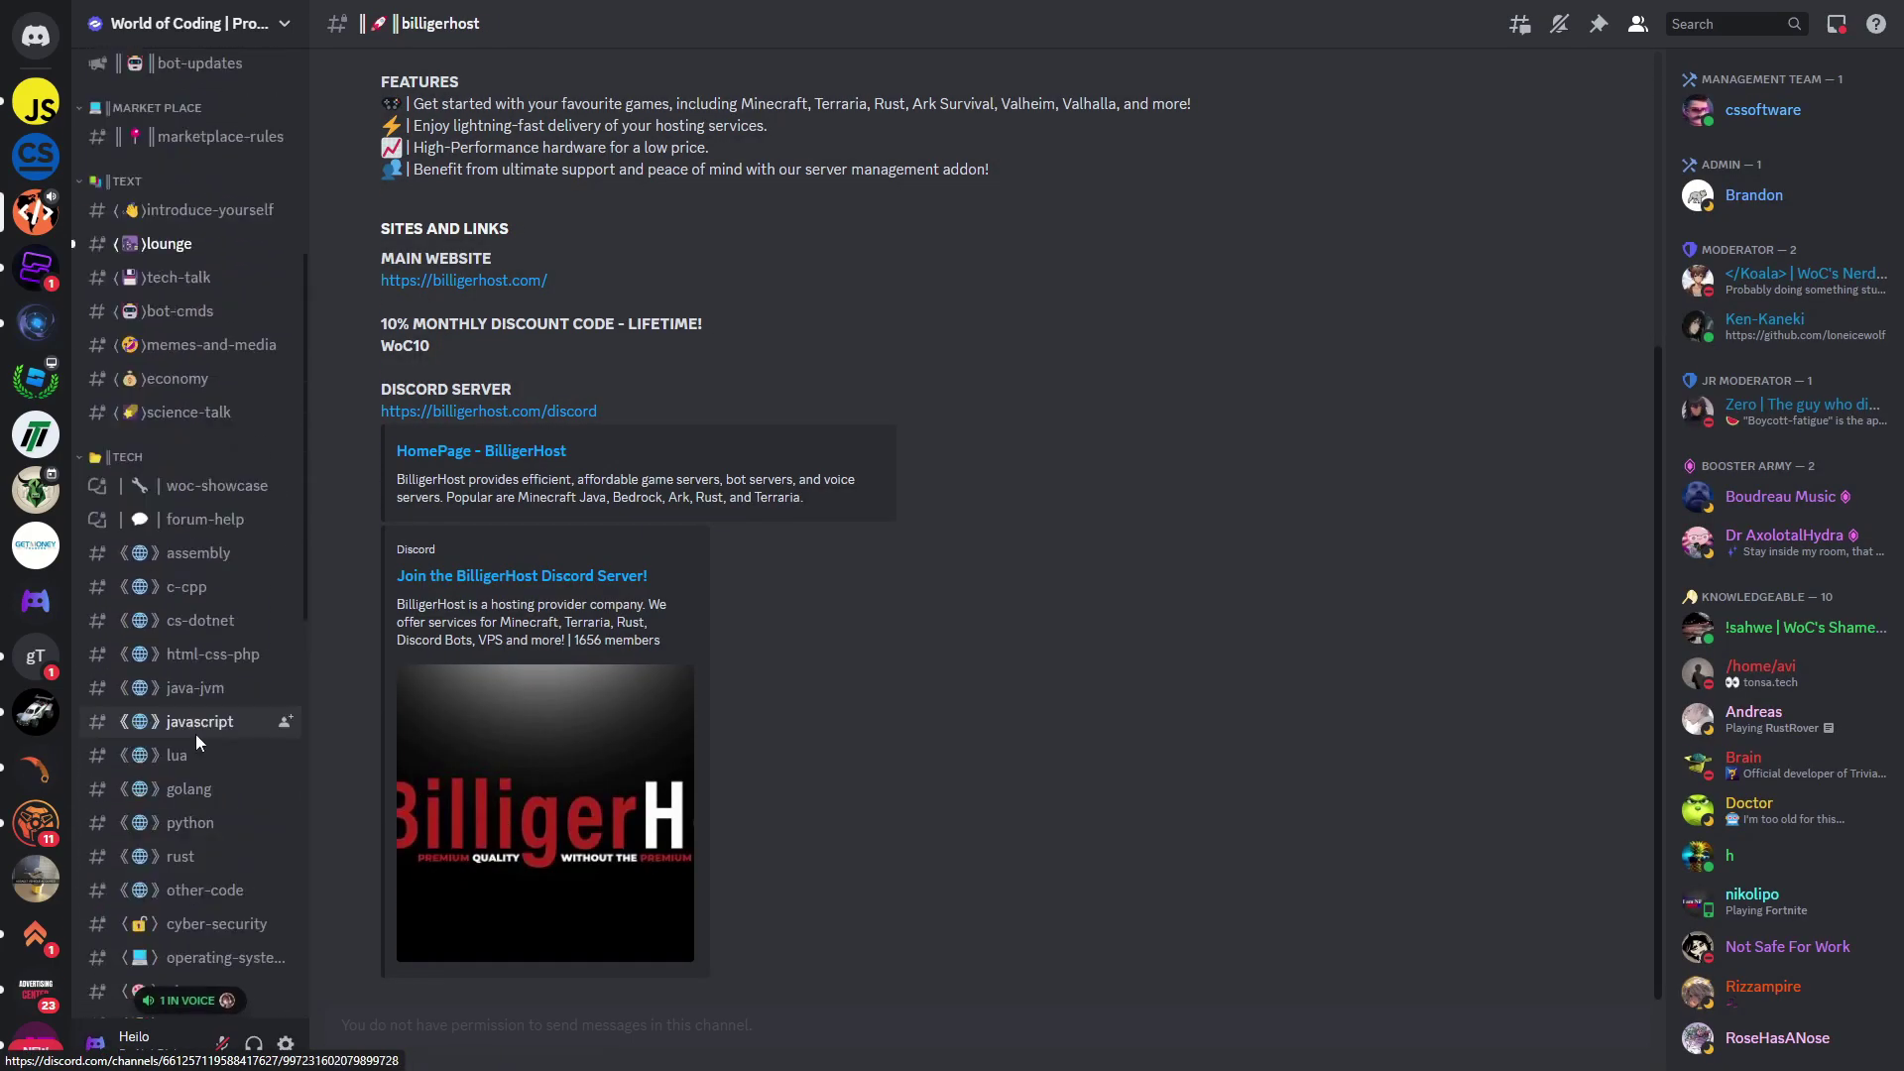
scroll(195, 734, up, 3)
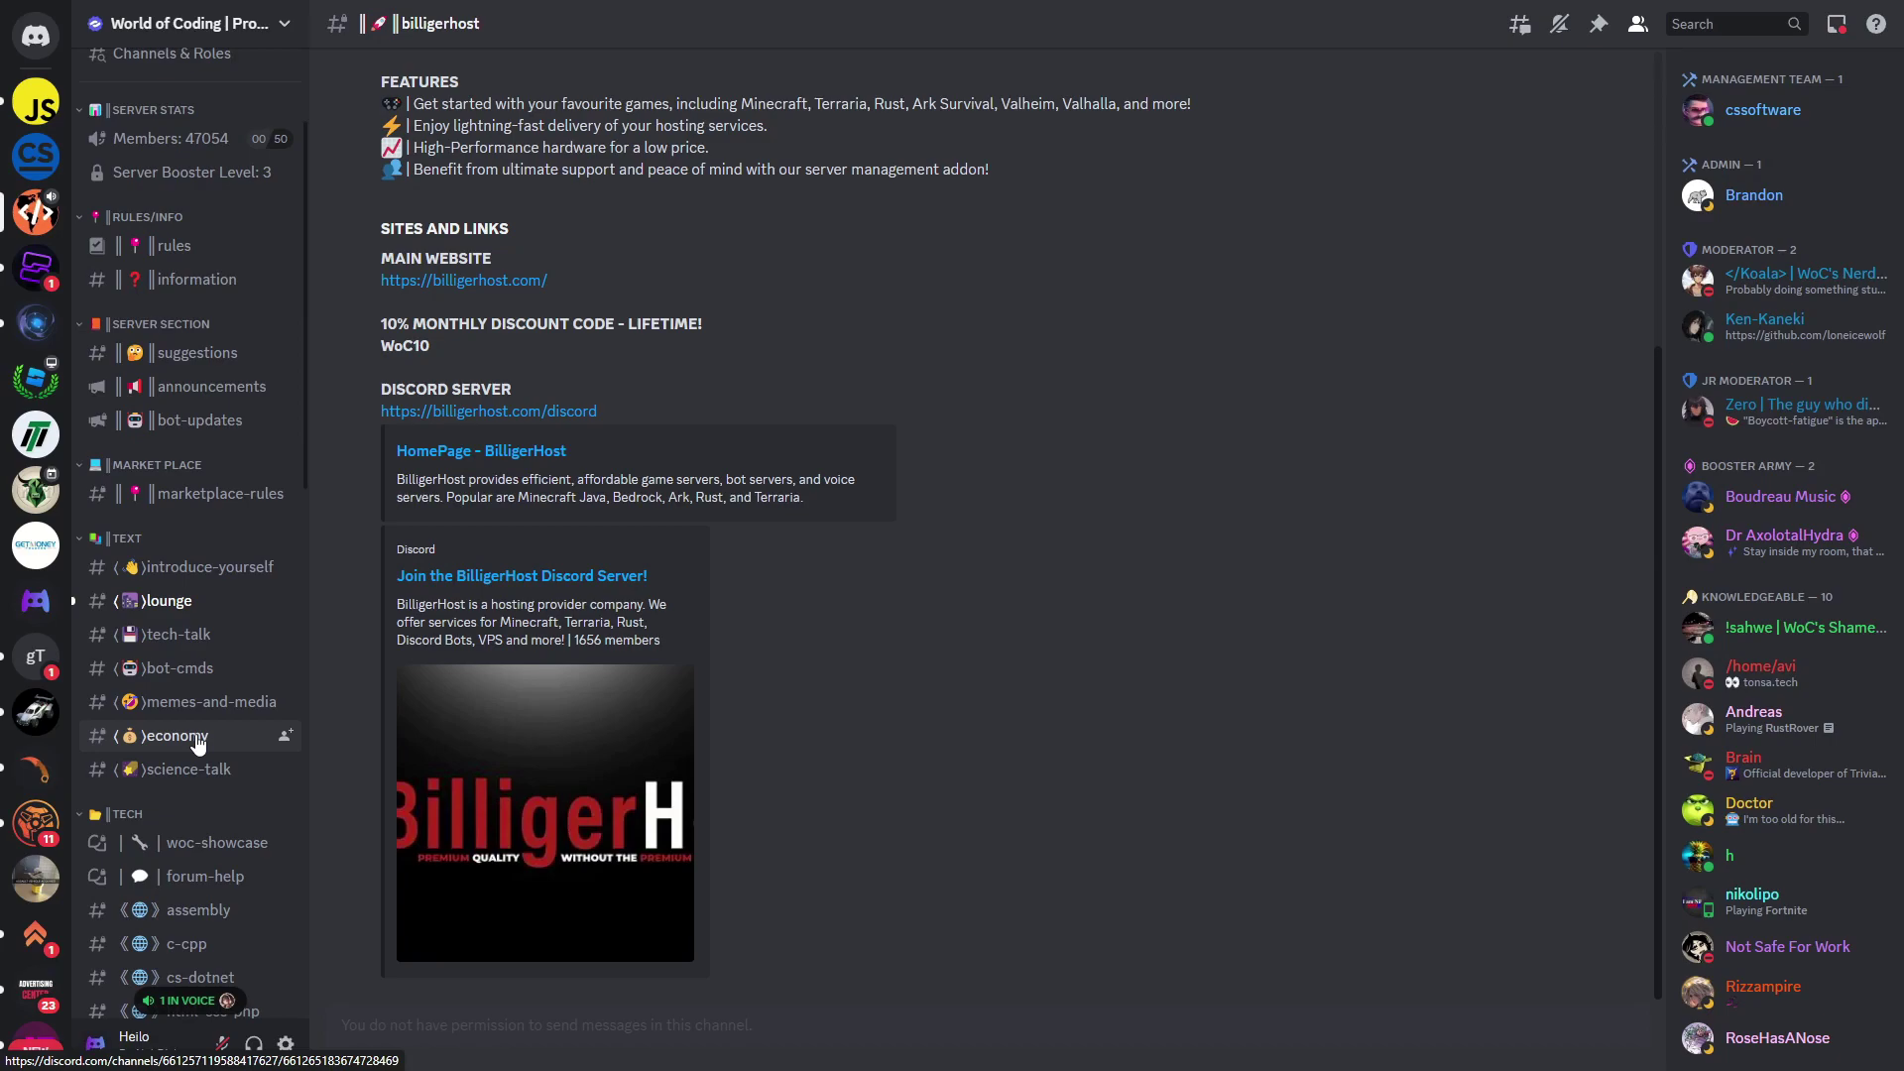
scroll(194, 744, down, 1)
scroll(186, 700, down, 4)
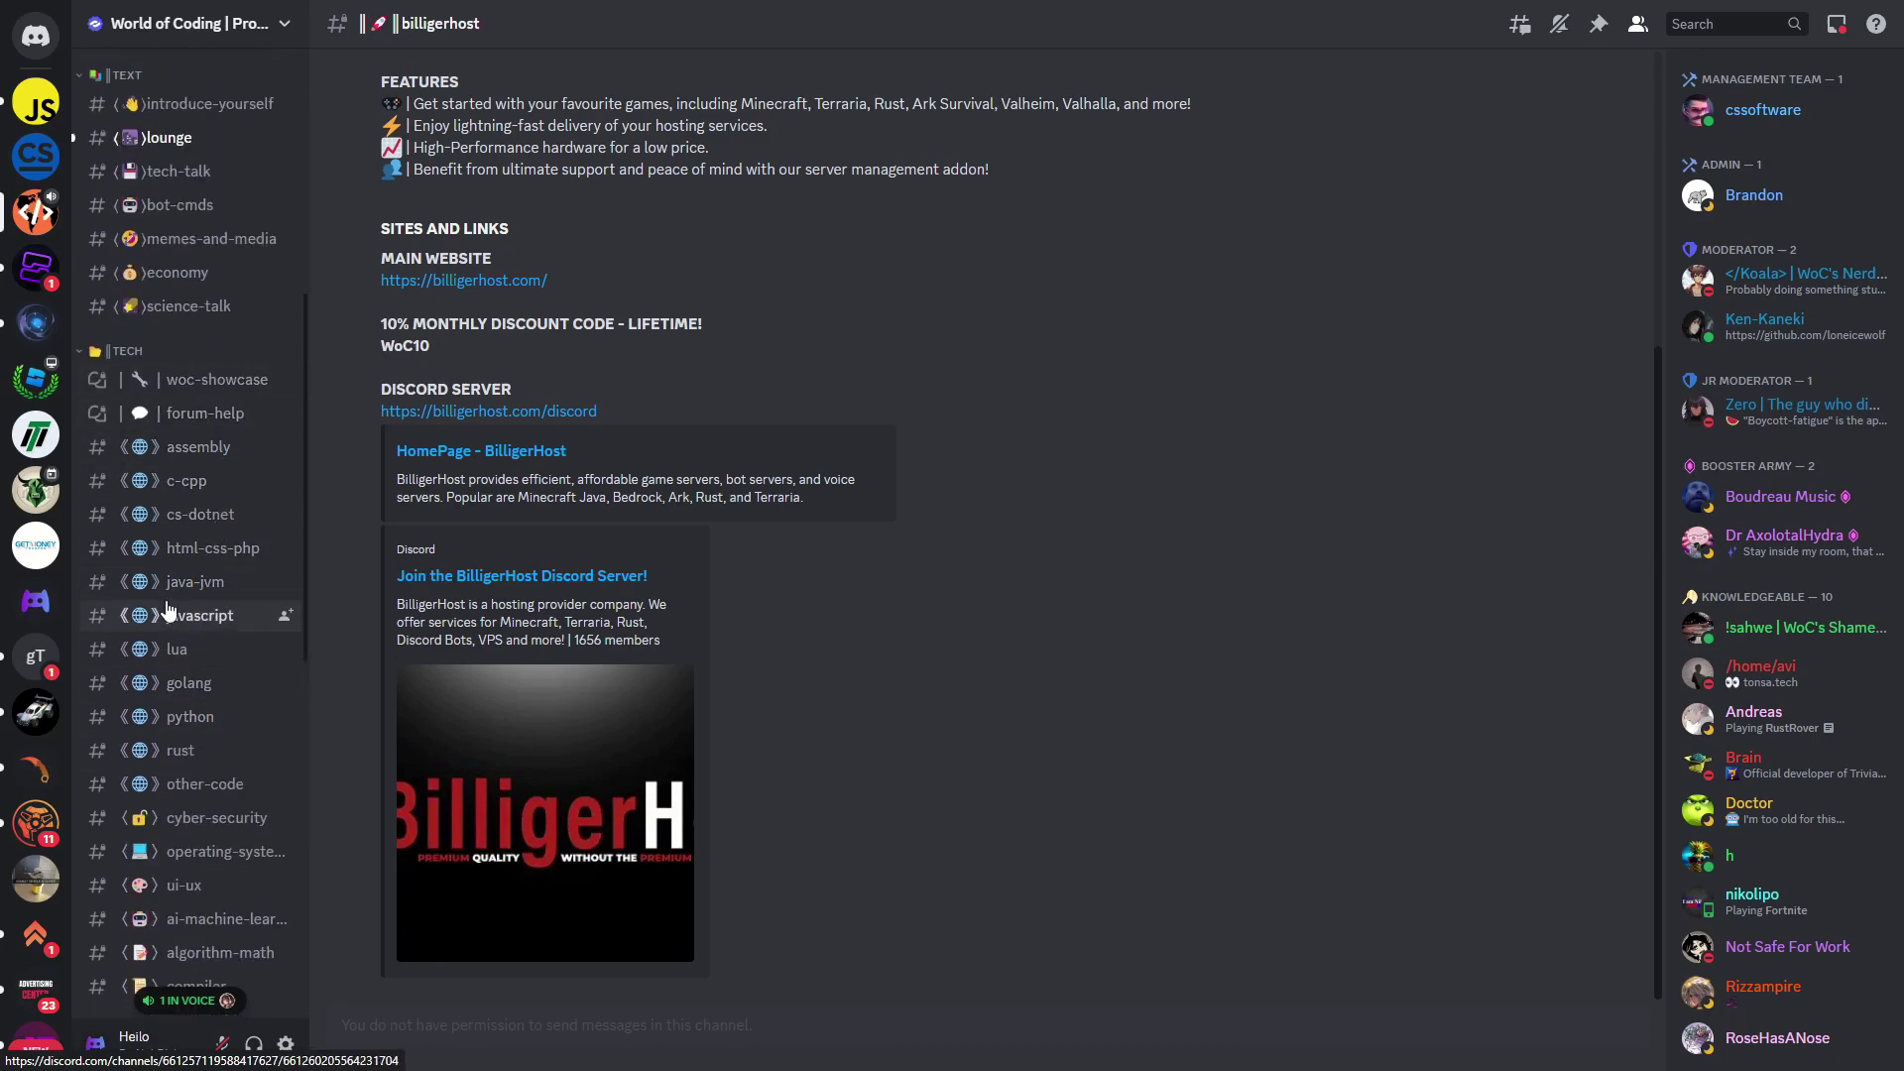
Open CodeSupport, choose 'Get Help With More Than Just Programming', and accept the rules.
click(37, 168)
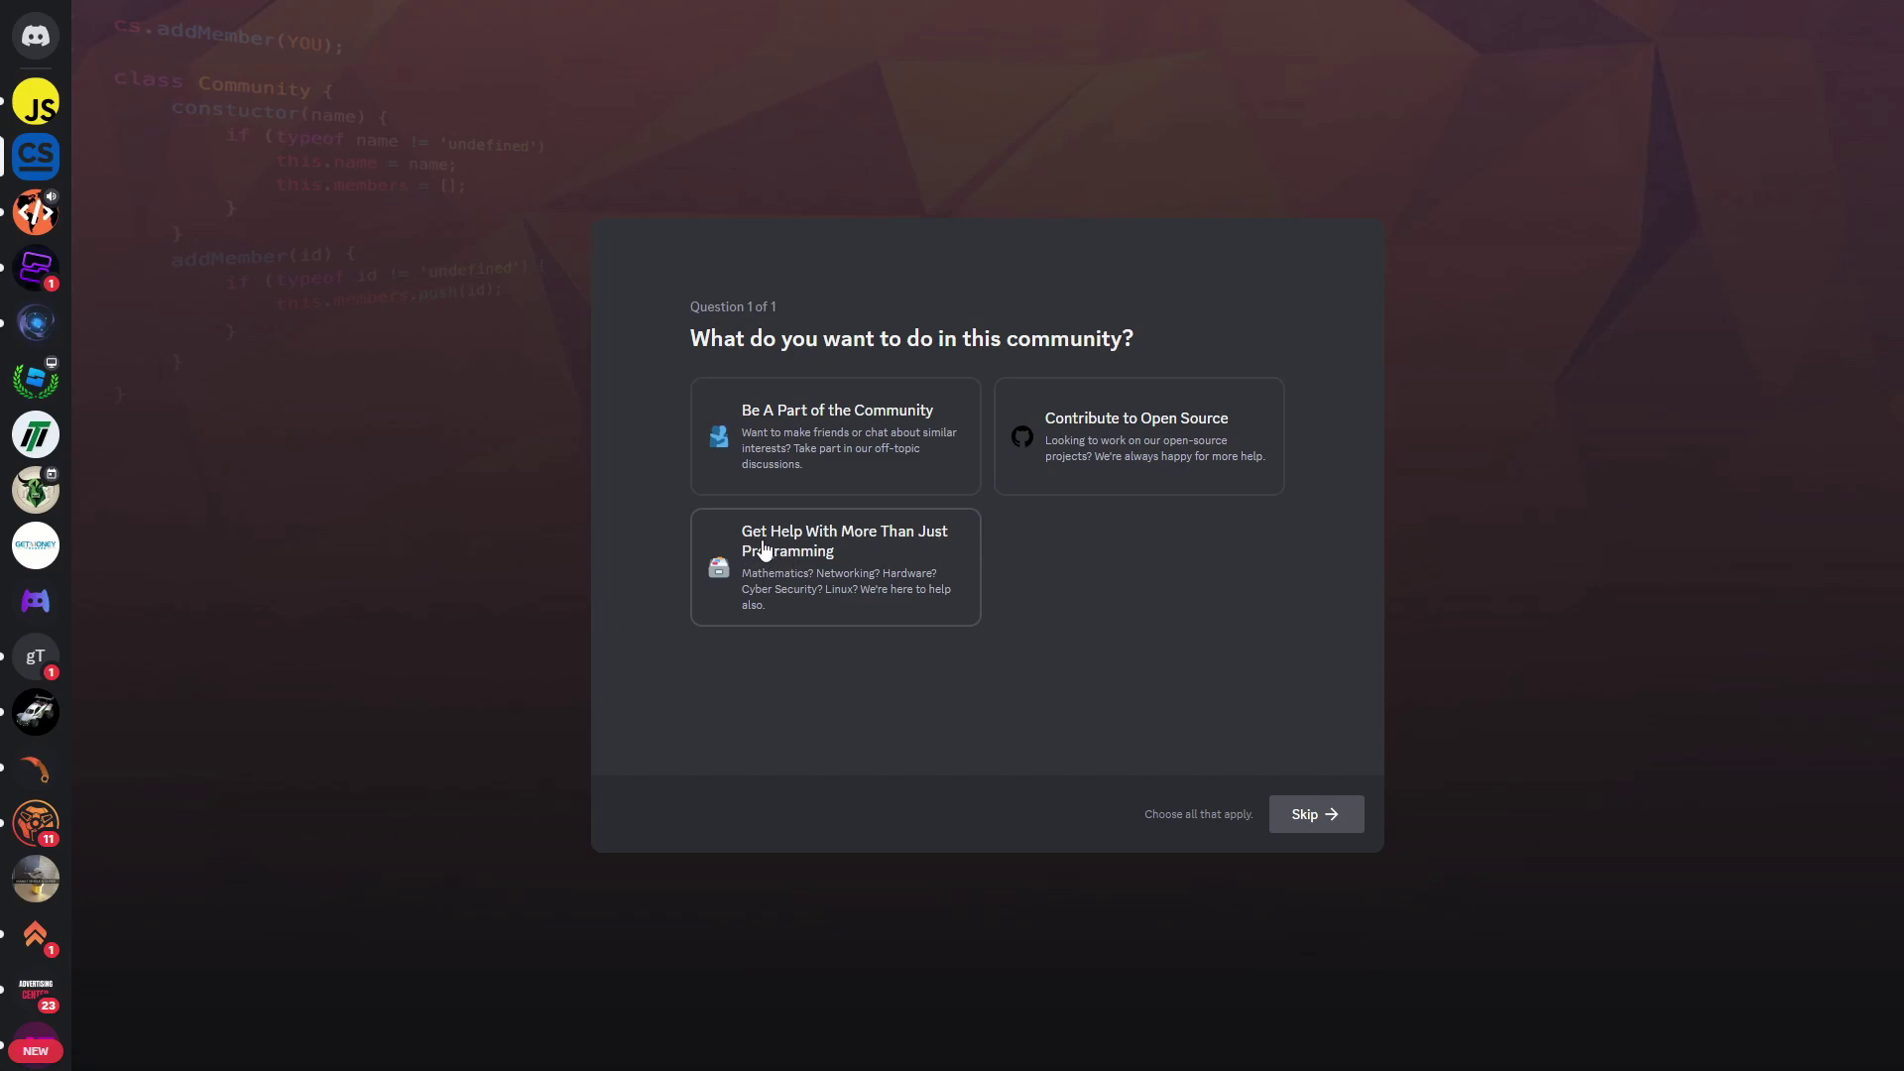
click(816, 587)
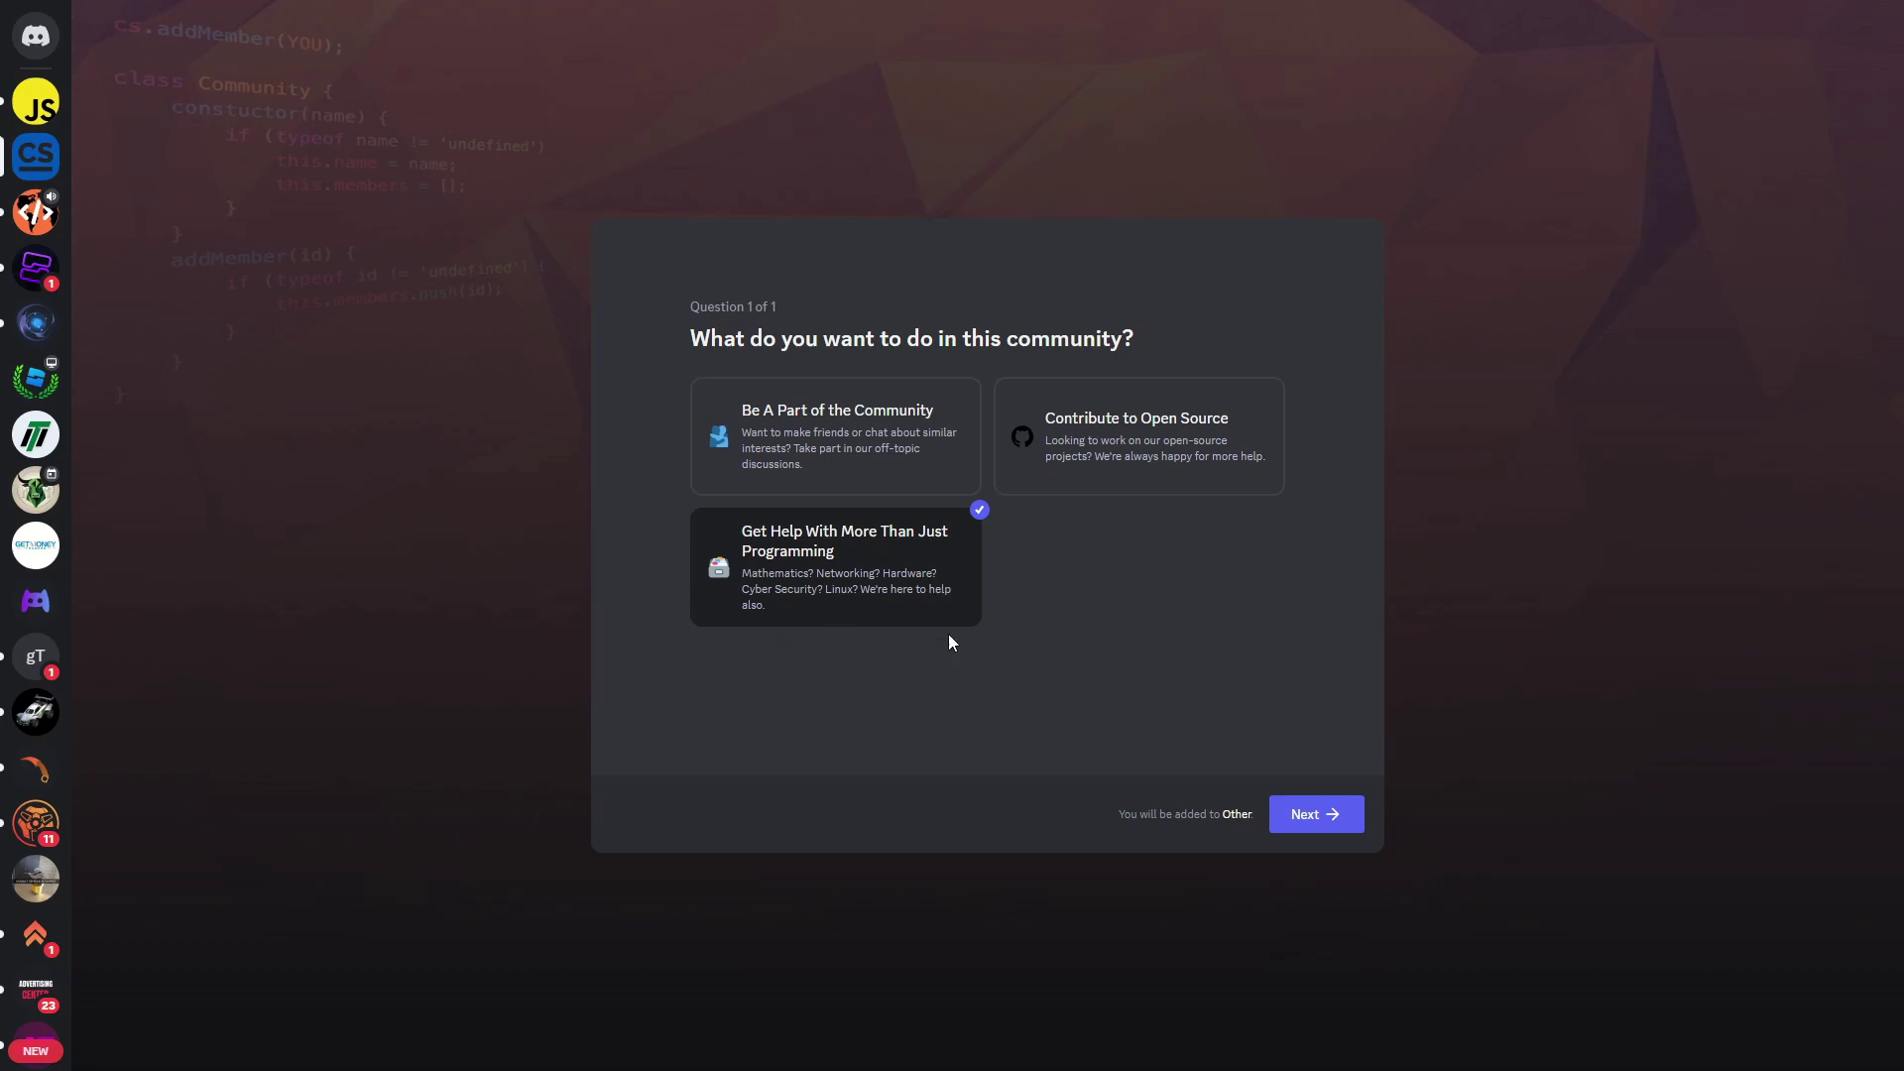
click(1302, 816)
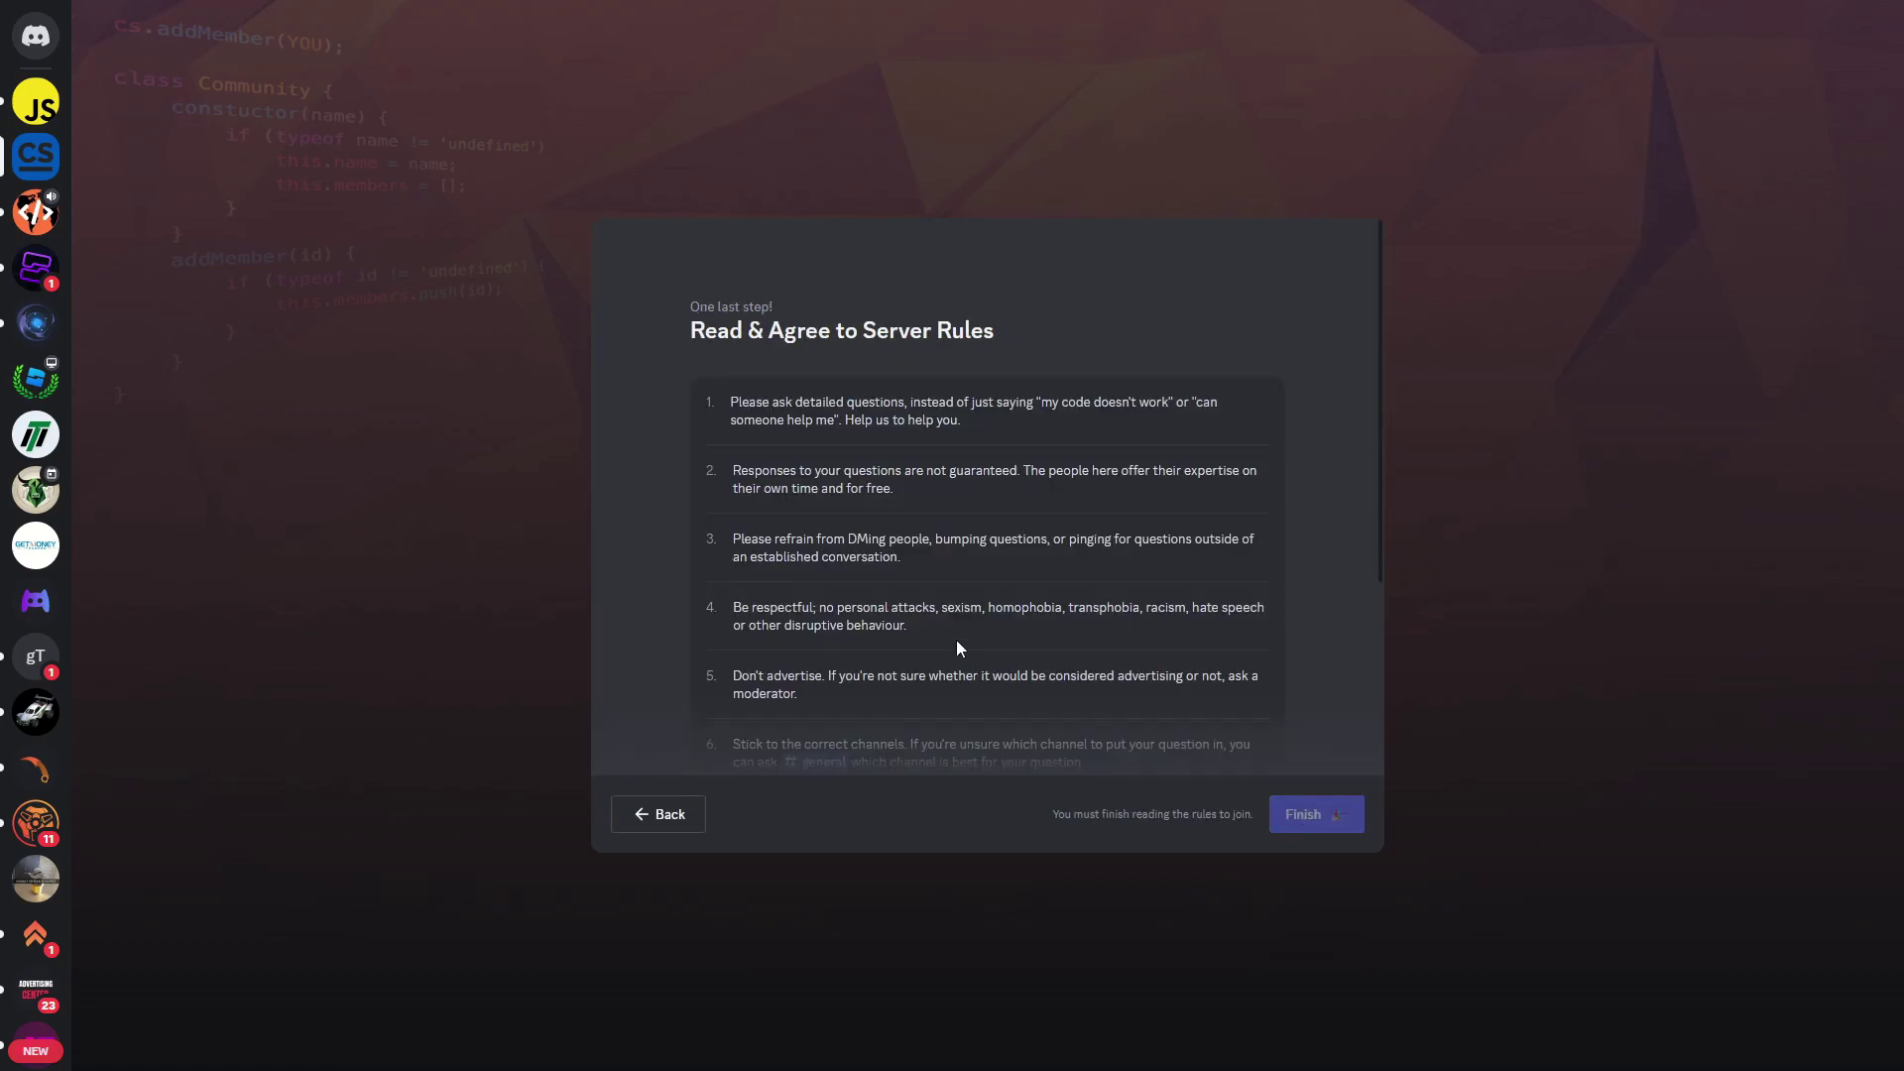
scroll(893, 595, down, 3)
click(1296, 822)
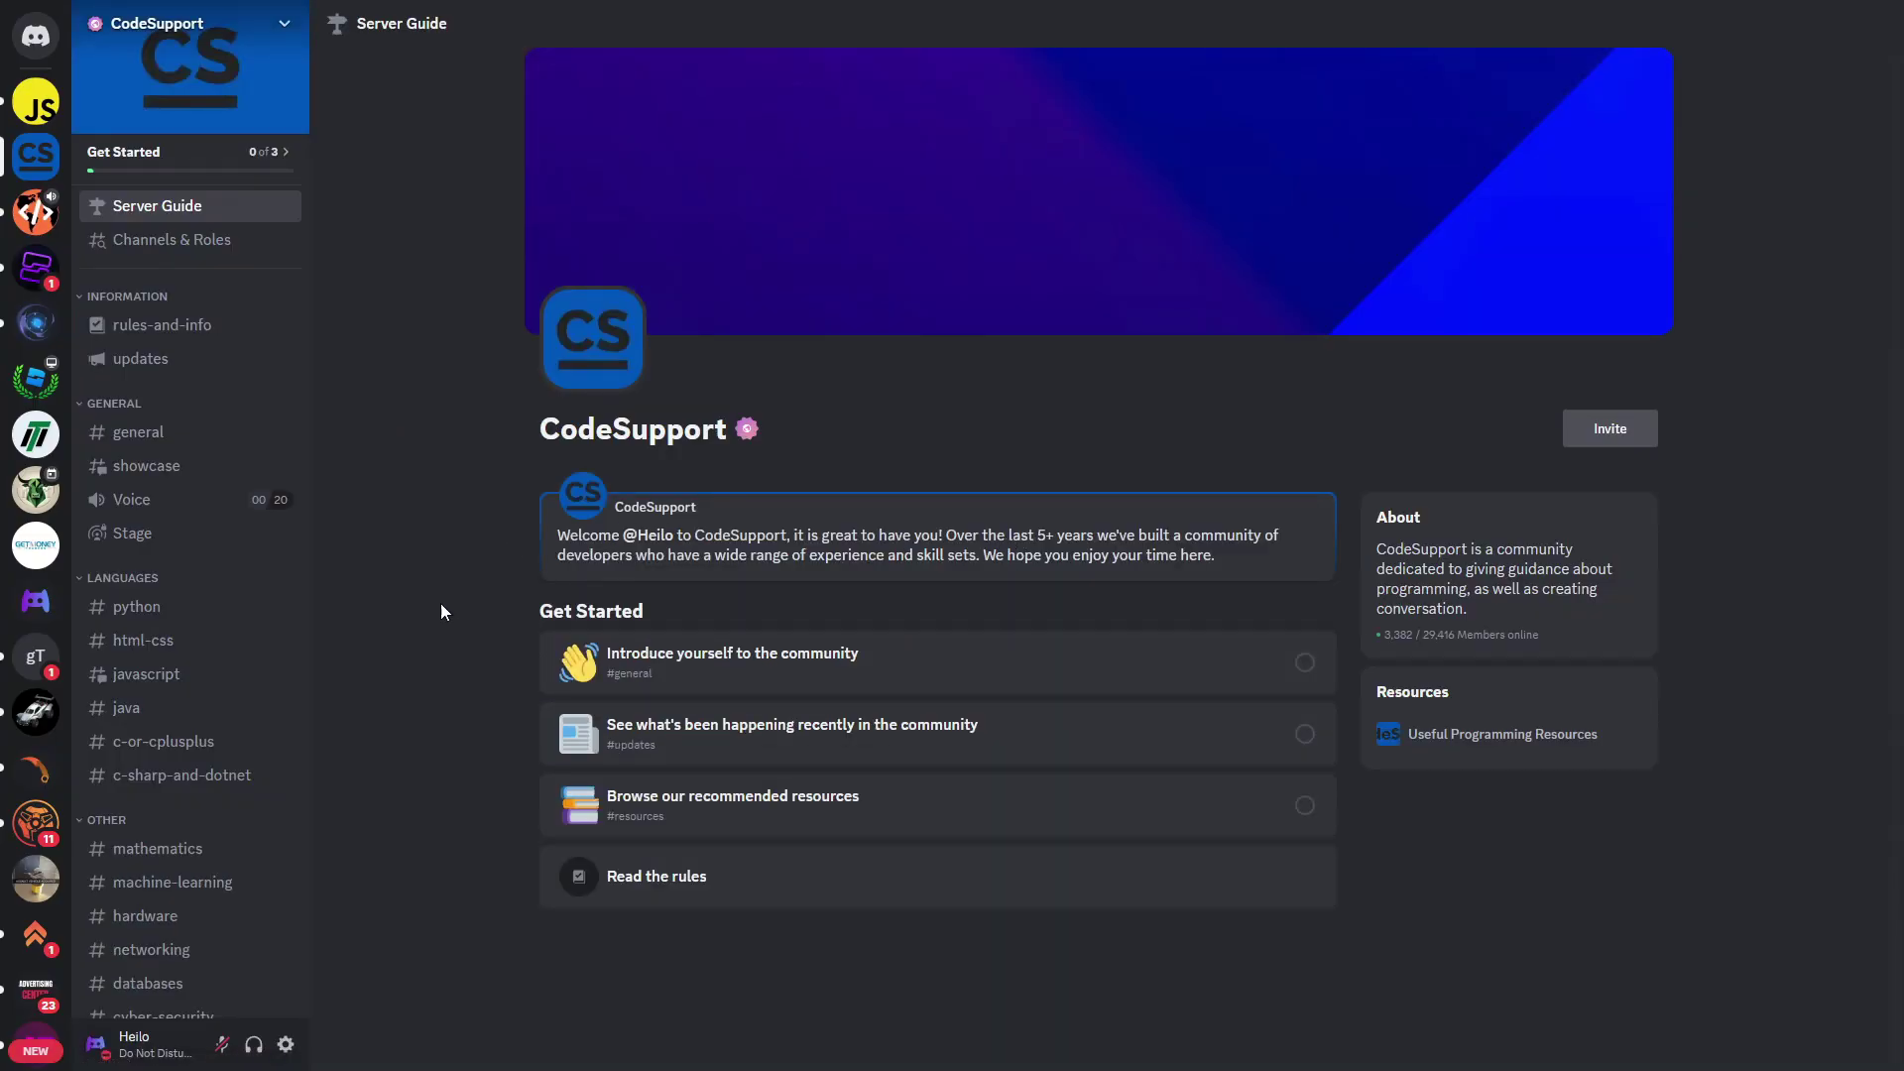
scroll(209, 566, down, 5)
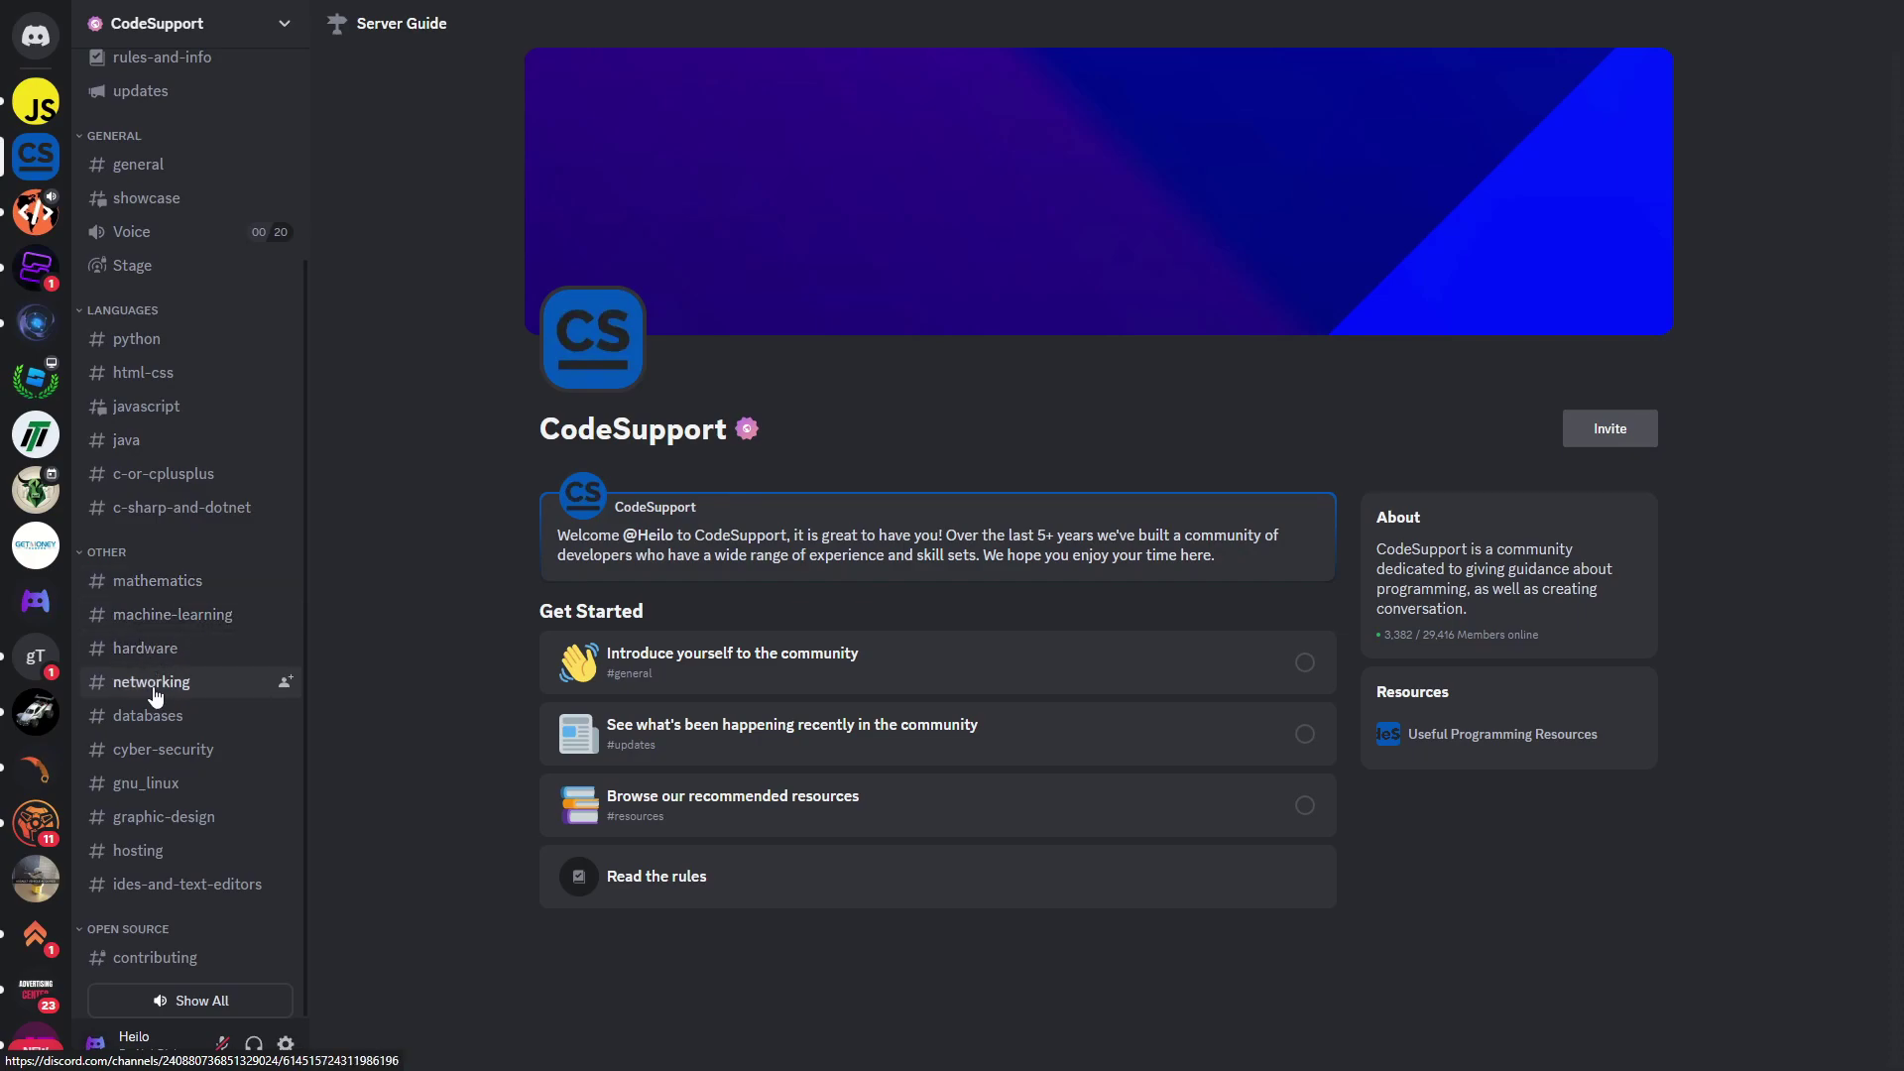
Open CodeSupport's #cyber-security channel and scroll through its older messages.
click(185, 757)
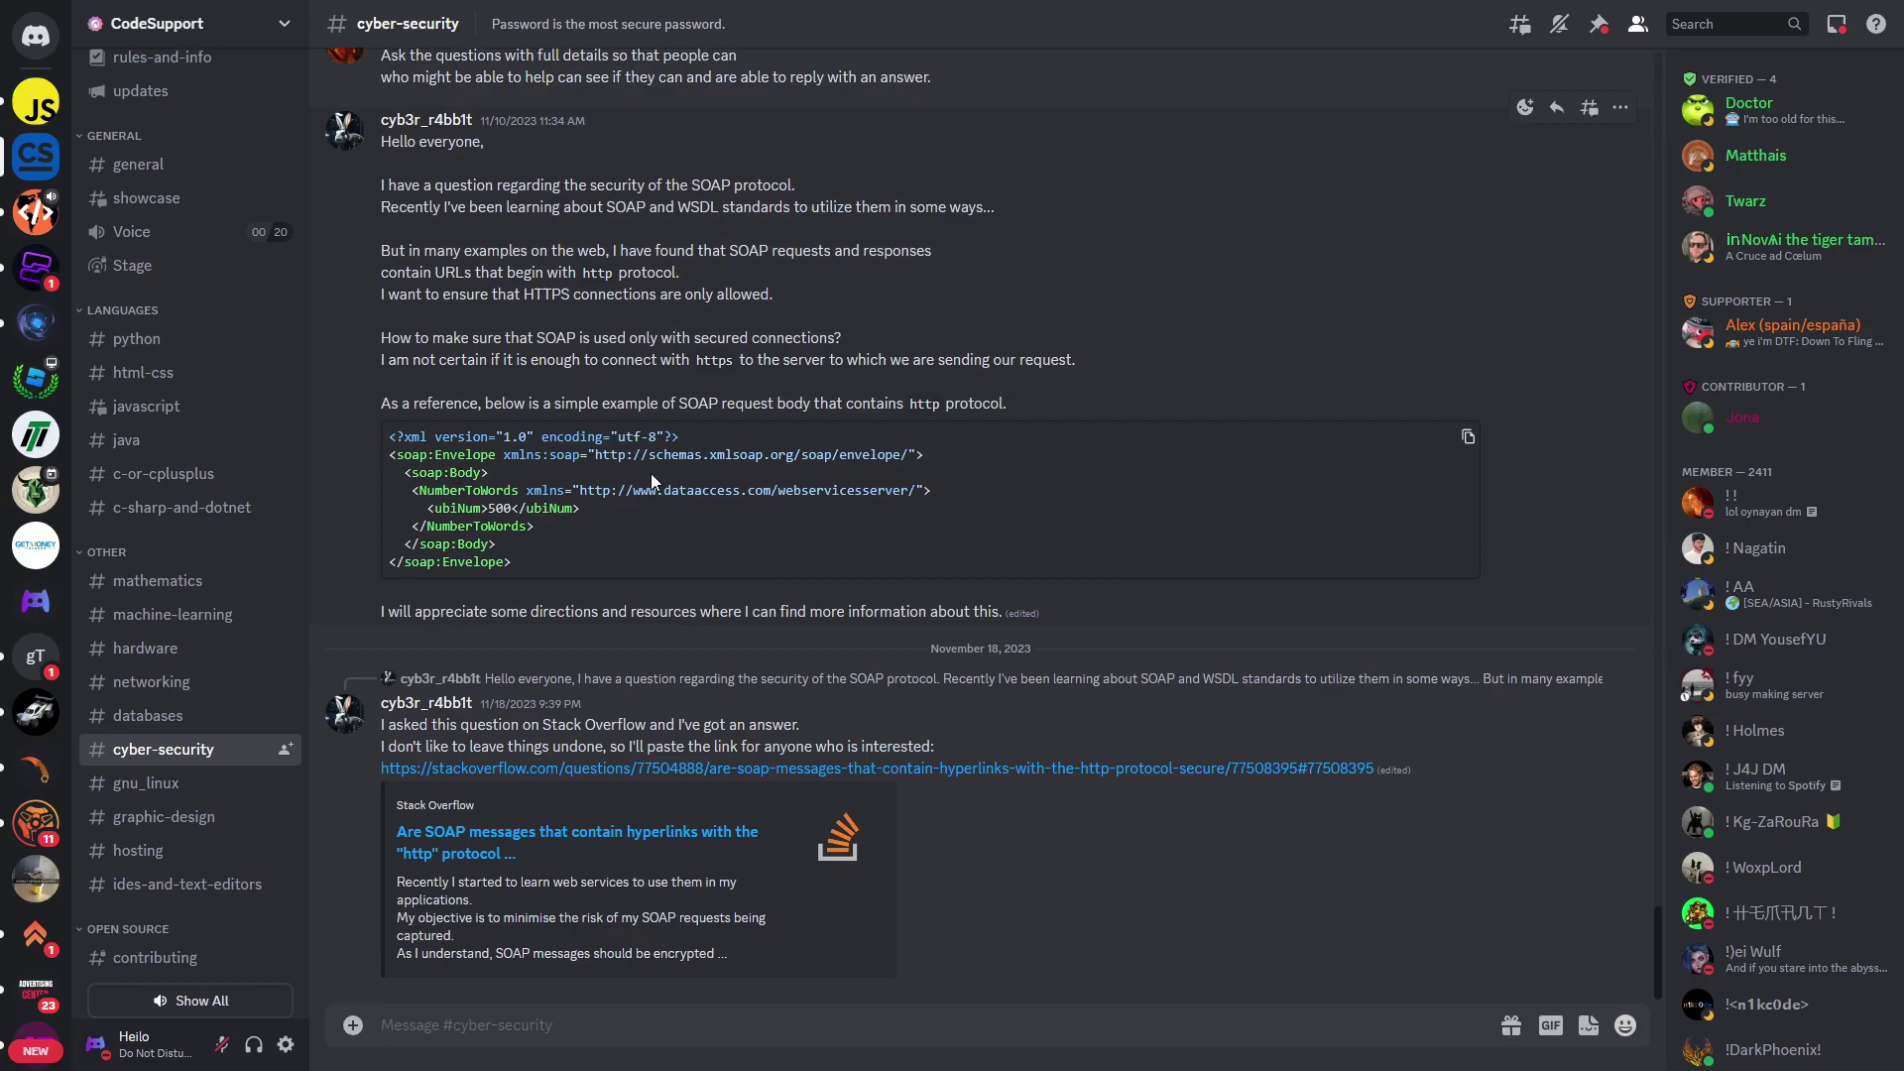
scroll(607, 635, up, 5)
scroll(525, 563, down, 5)
scroll(687, 653, up, 5)
scroll(689, 647, up, 5)
scroll(624, 607, up, 5)
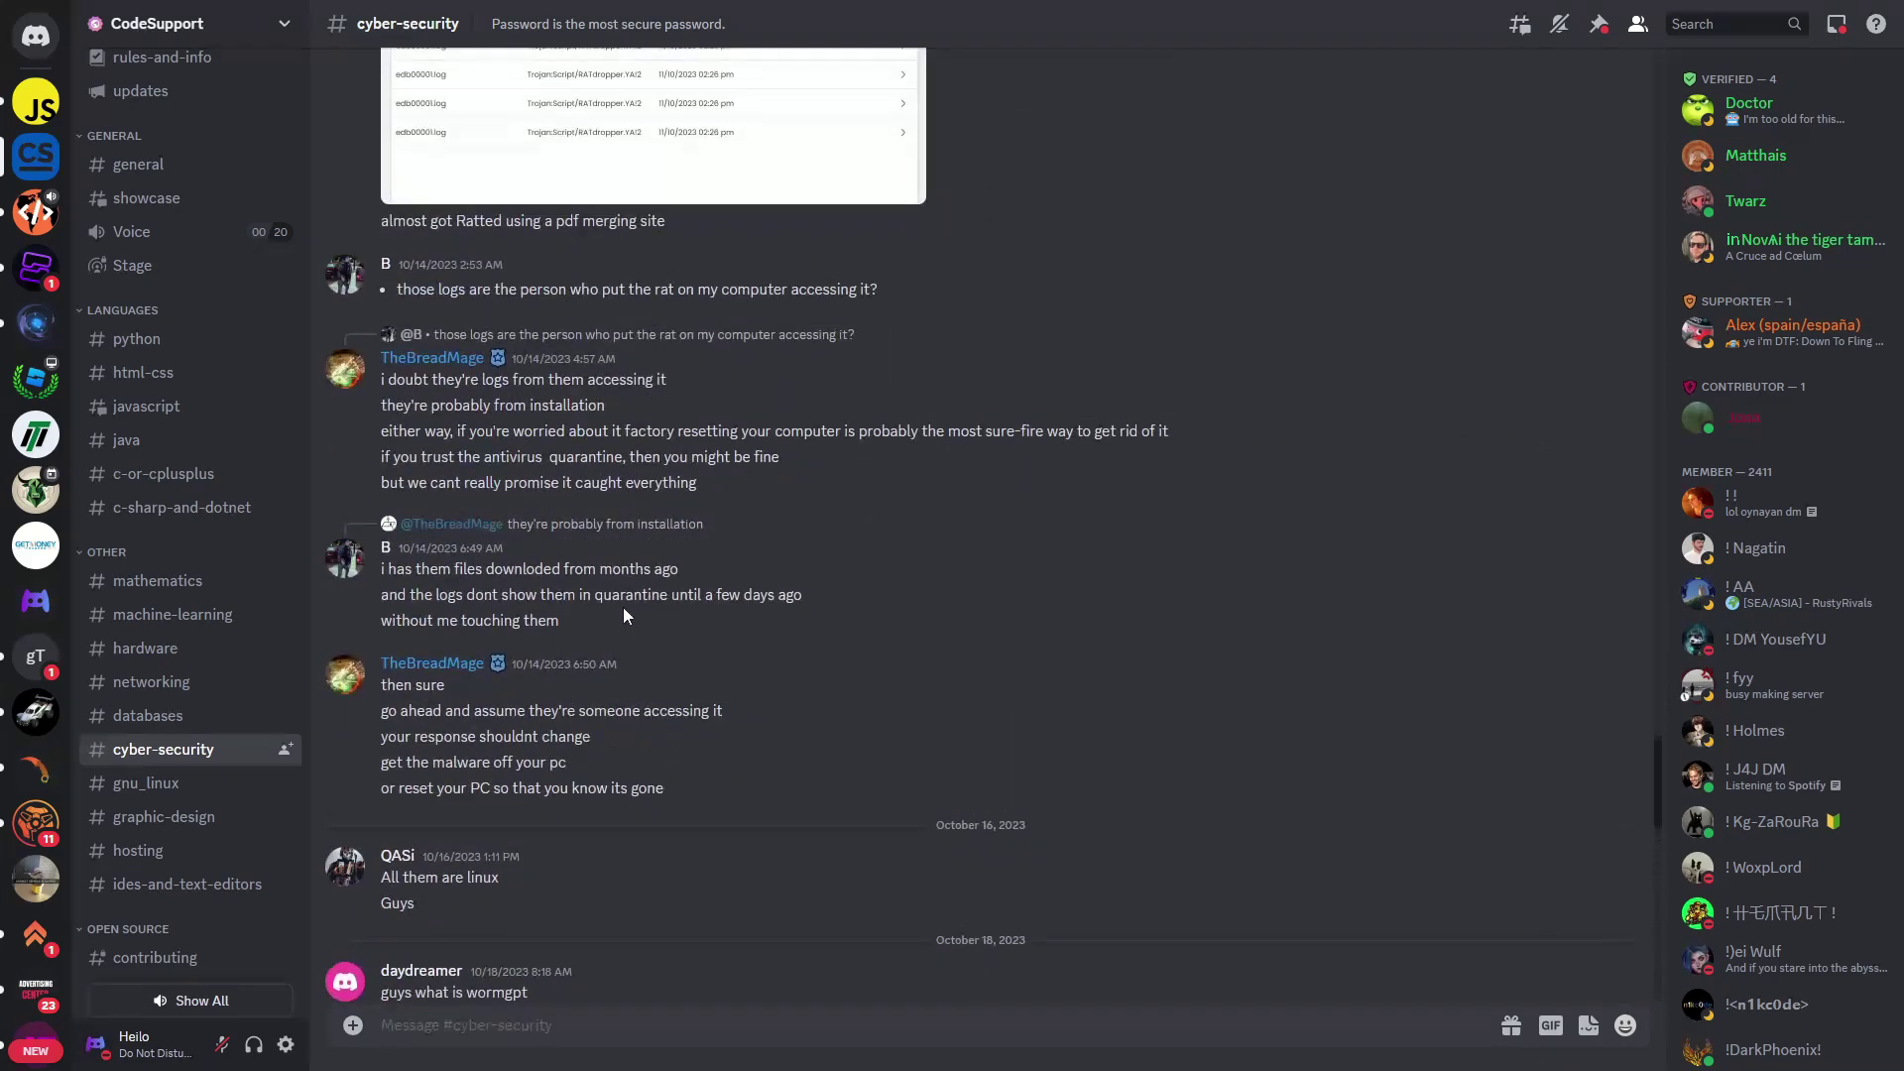
scroll(624, 614, up, 5)
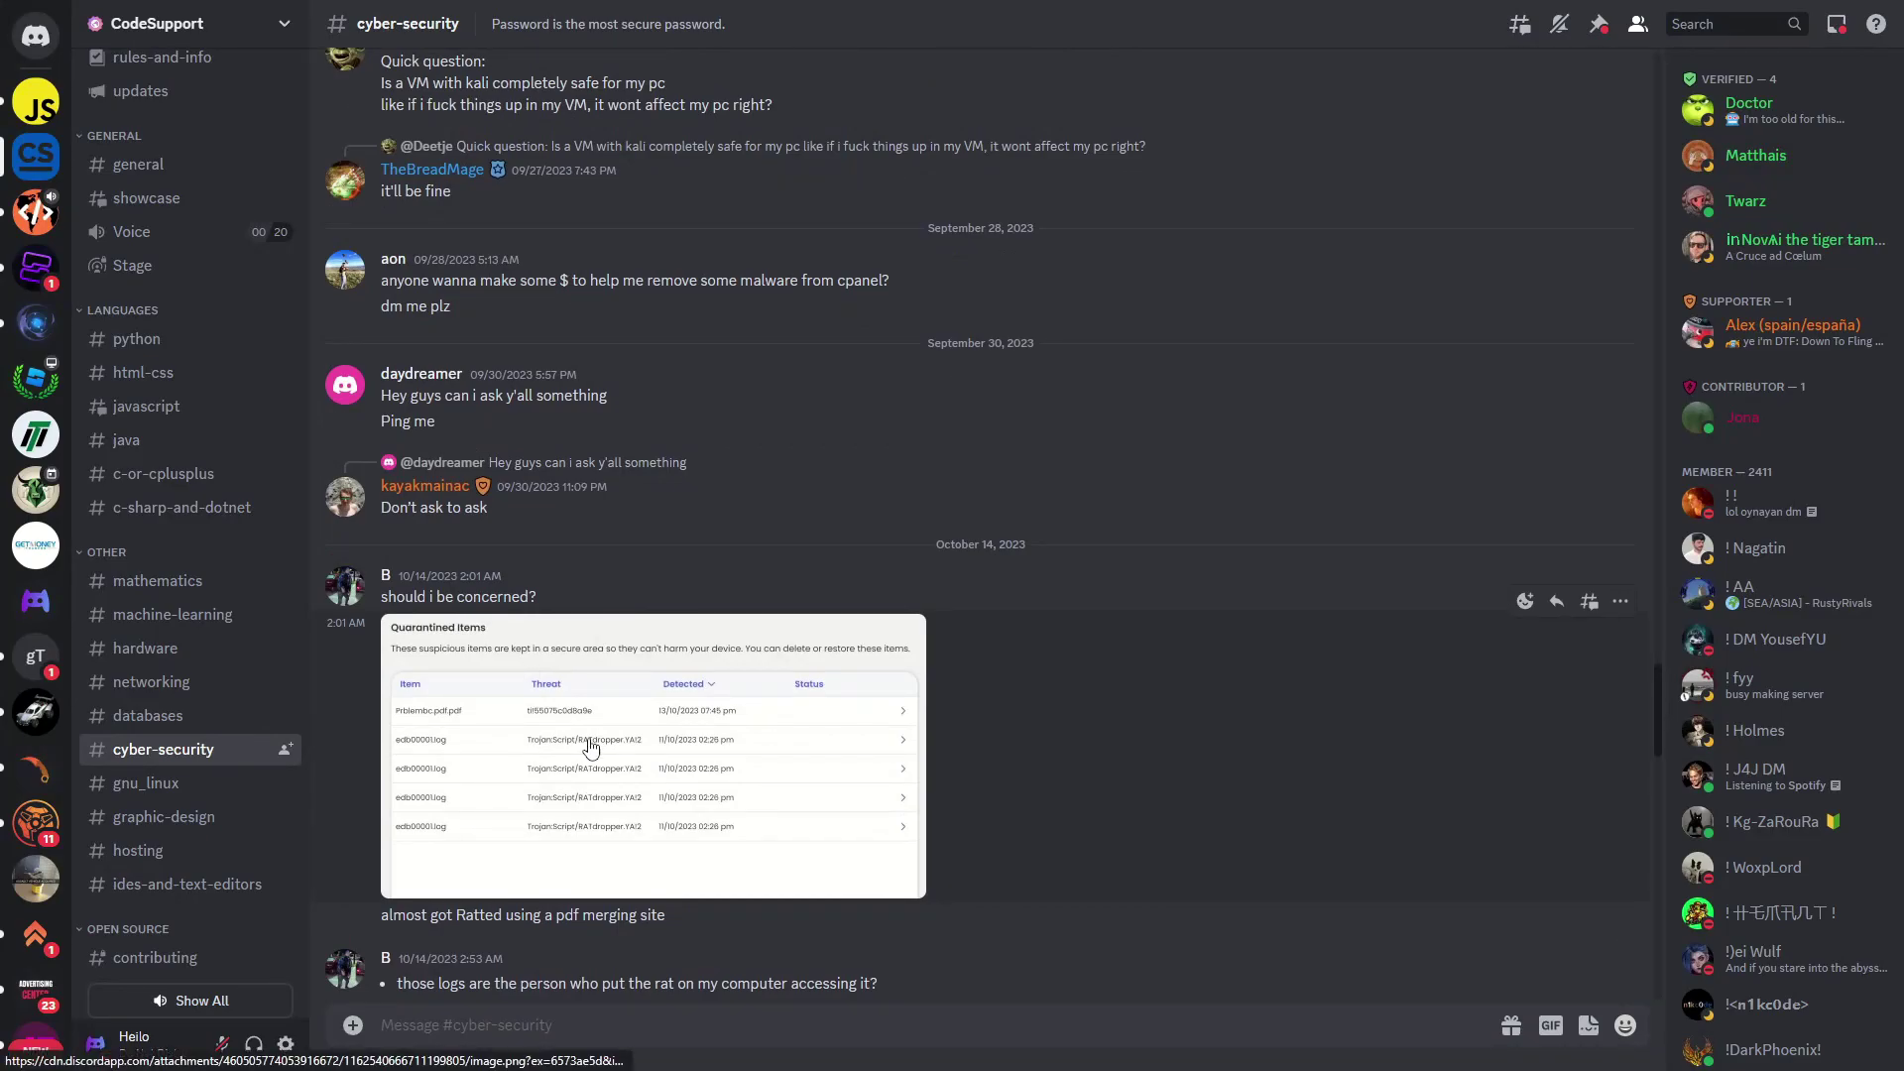
scroll(591, 750, down, 5)
scroll(597, 707, down, 5)
scroll(597, 697, down, 3)
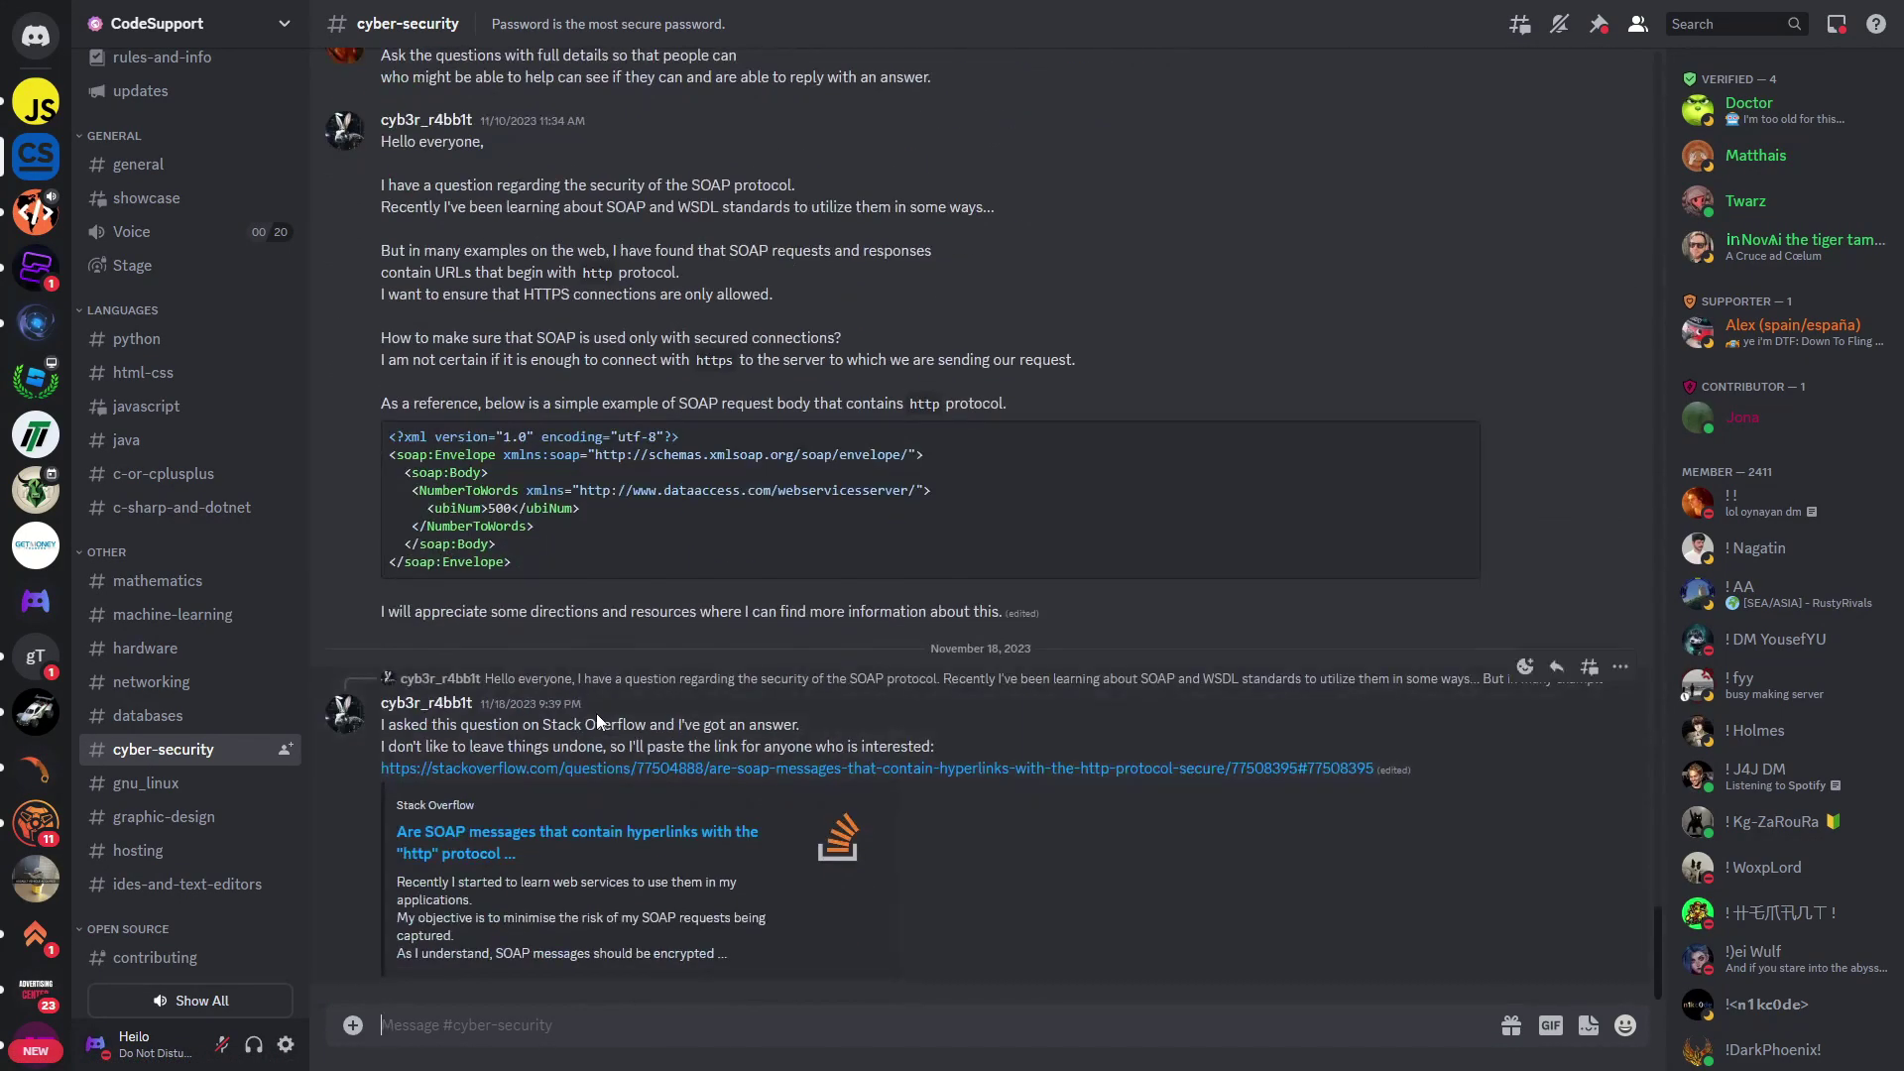
scroll(599, 652, up, 3)
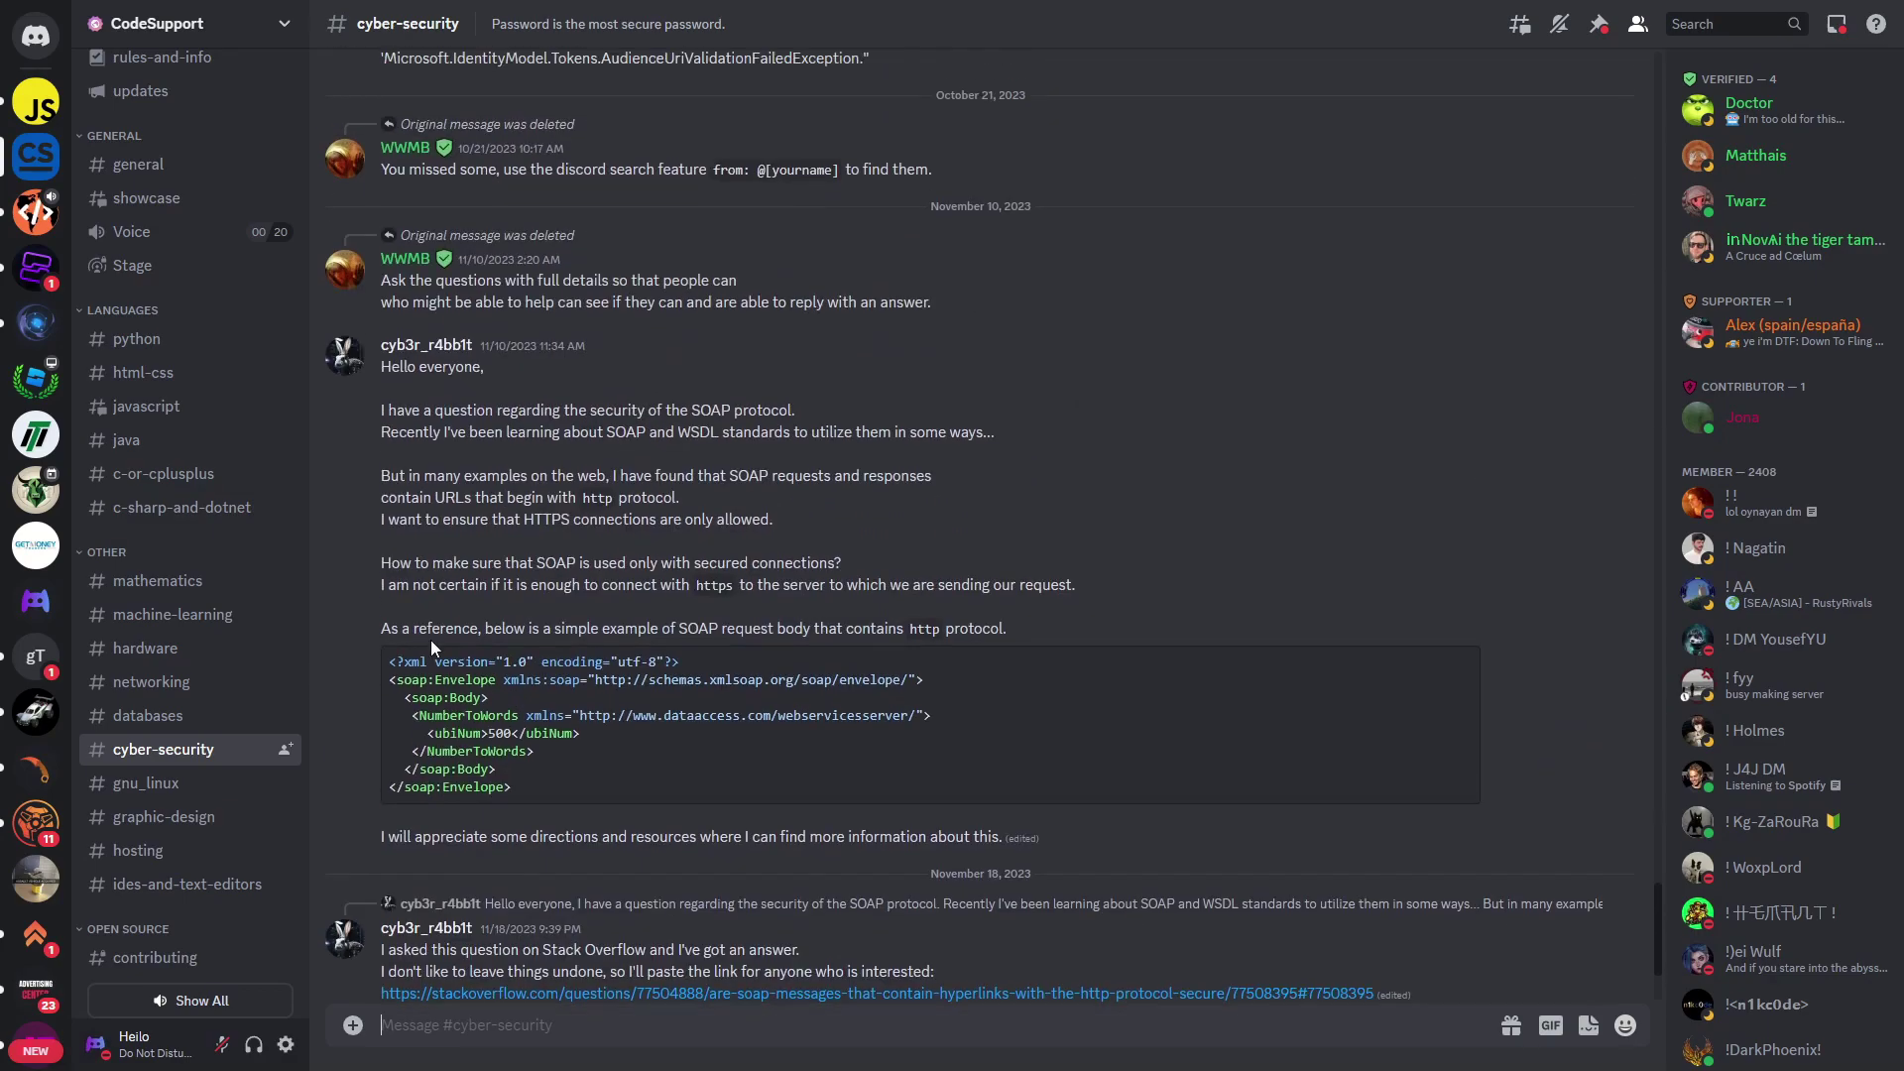
scroll(223, 626, up, 4)
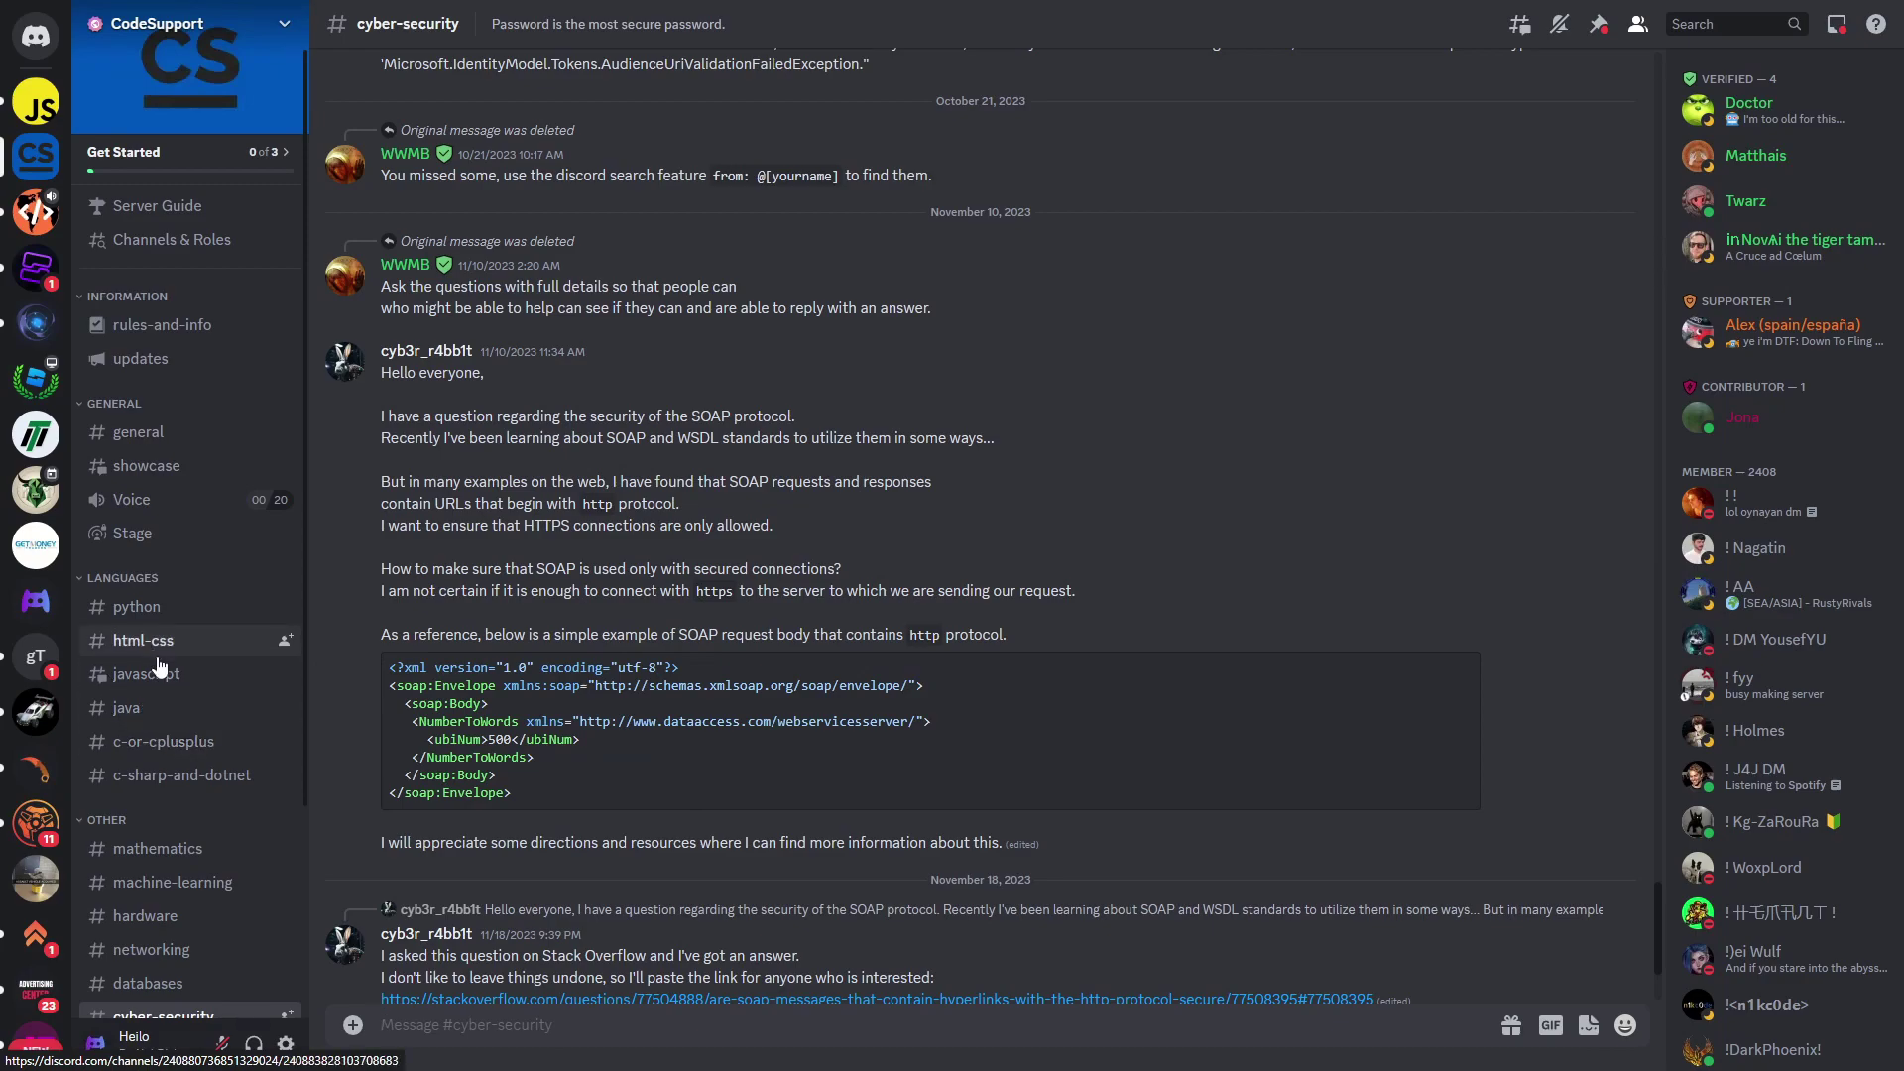
scroll(191, 596, down, 4)
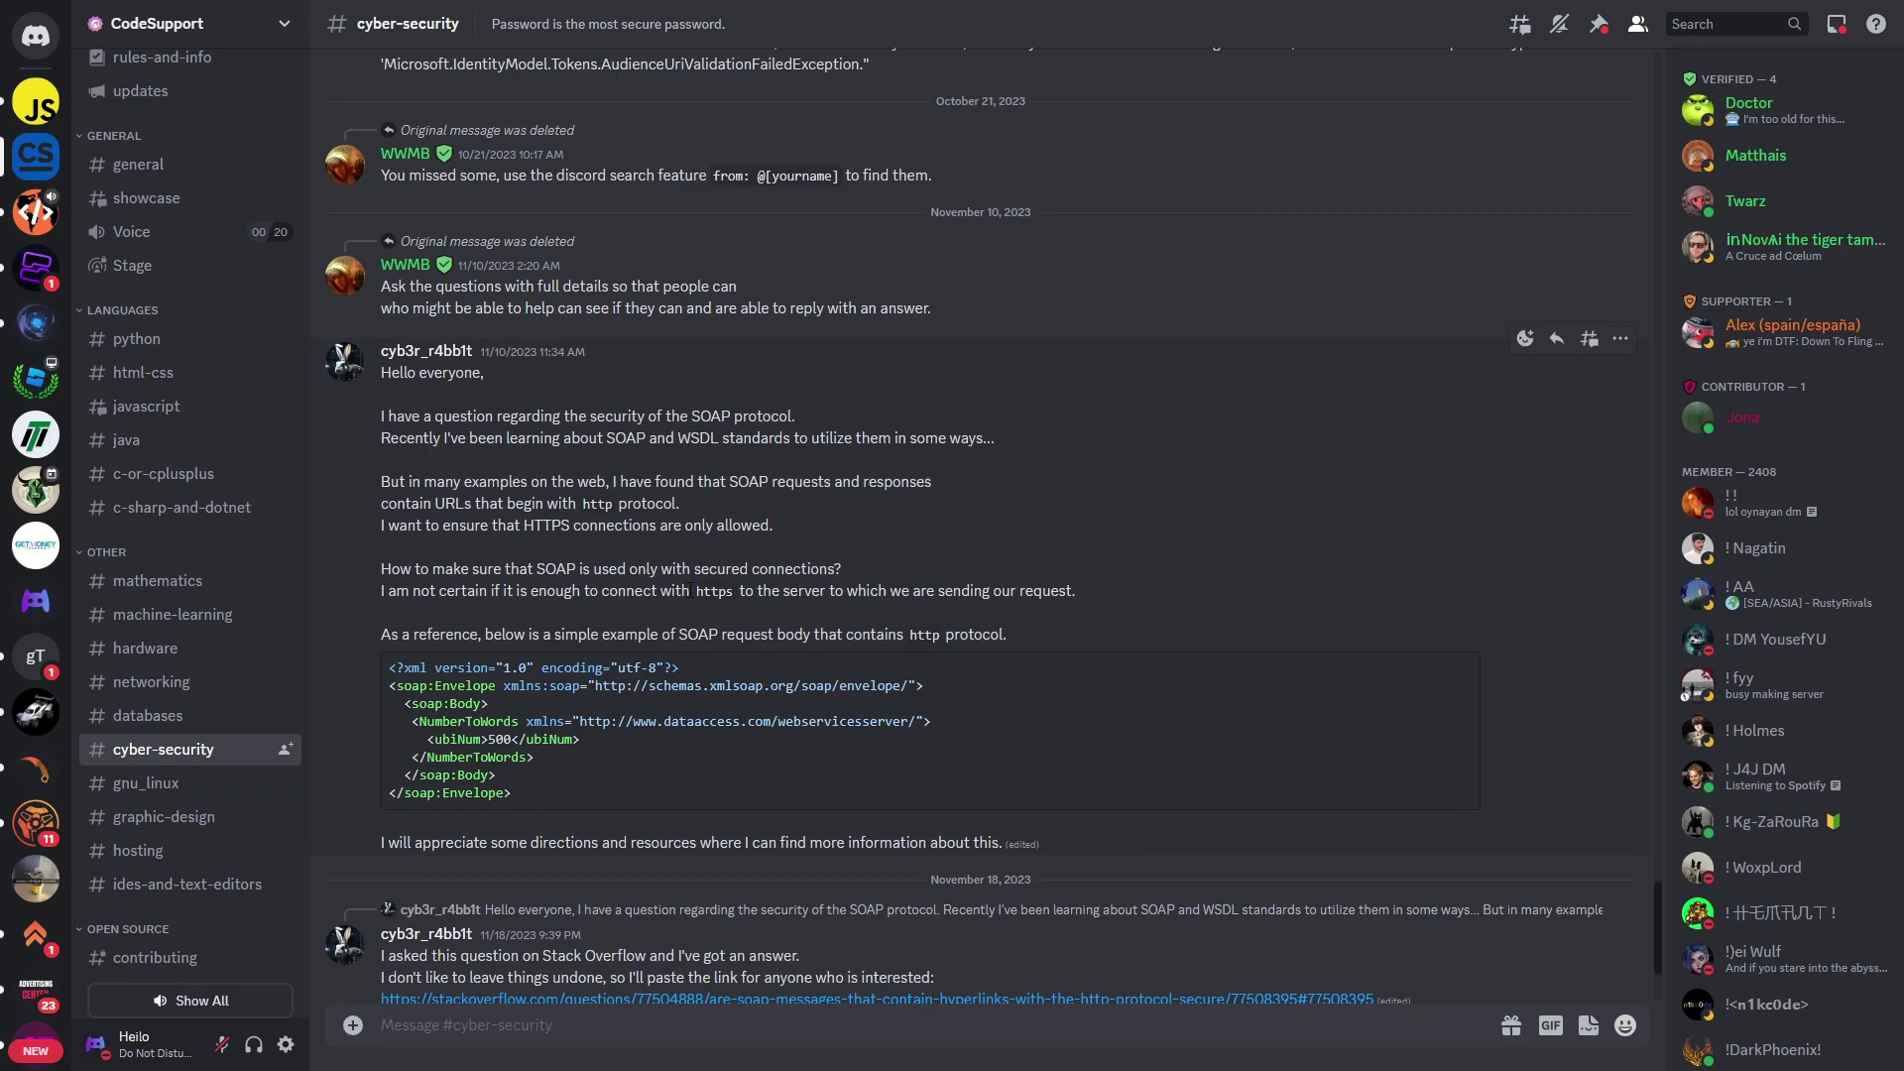
Open JavaScripters, pick Node.js and Web, skip the ping question, and accept the rules.
click(36, 104)
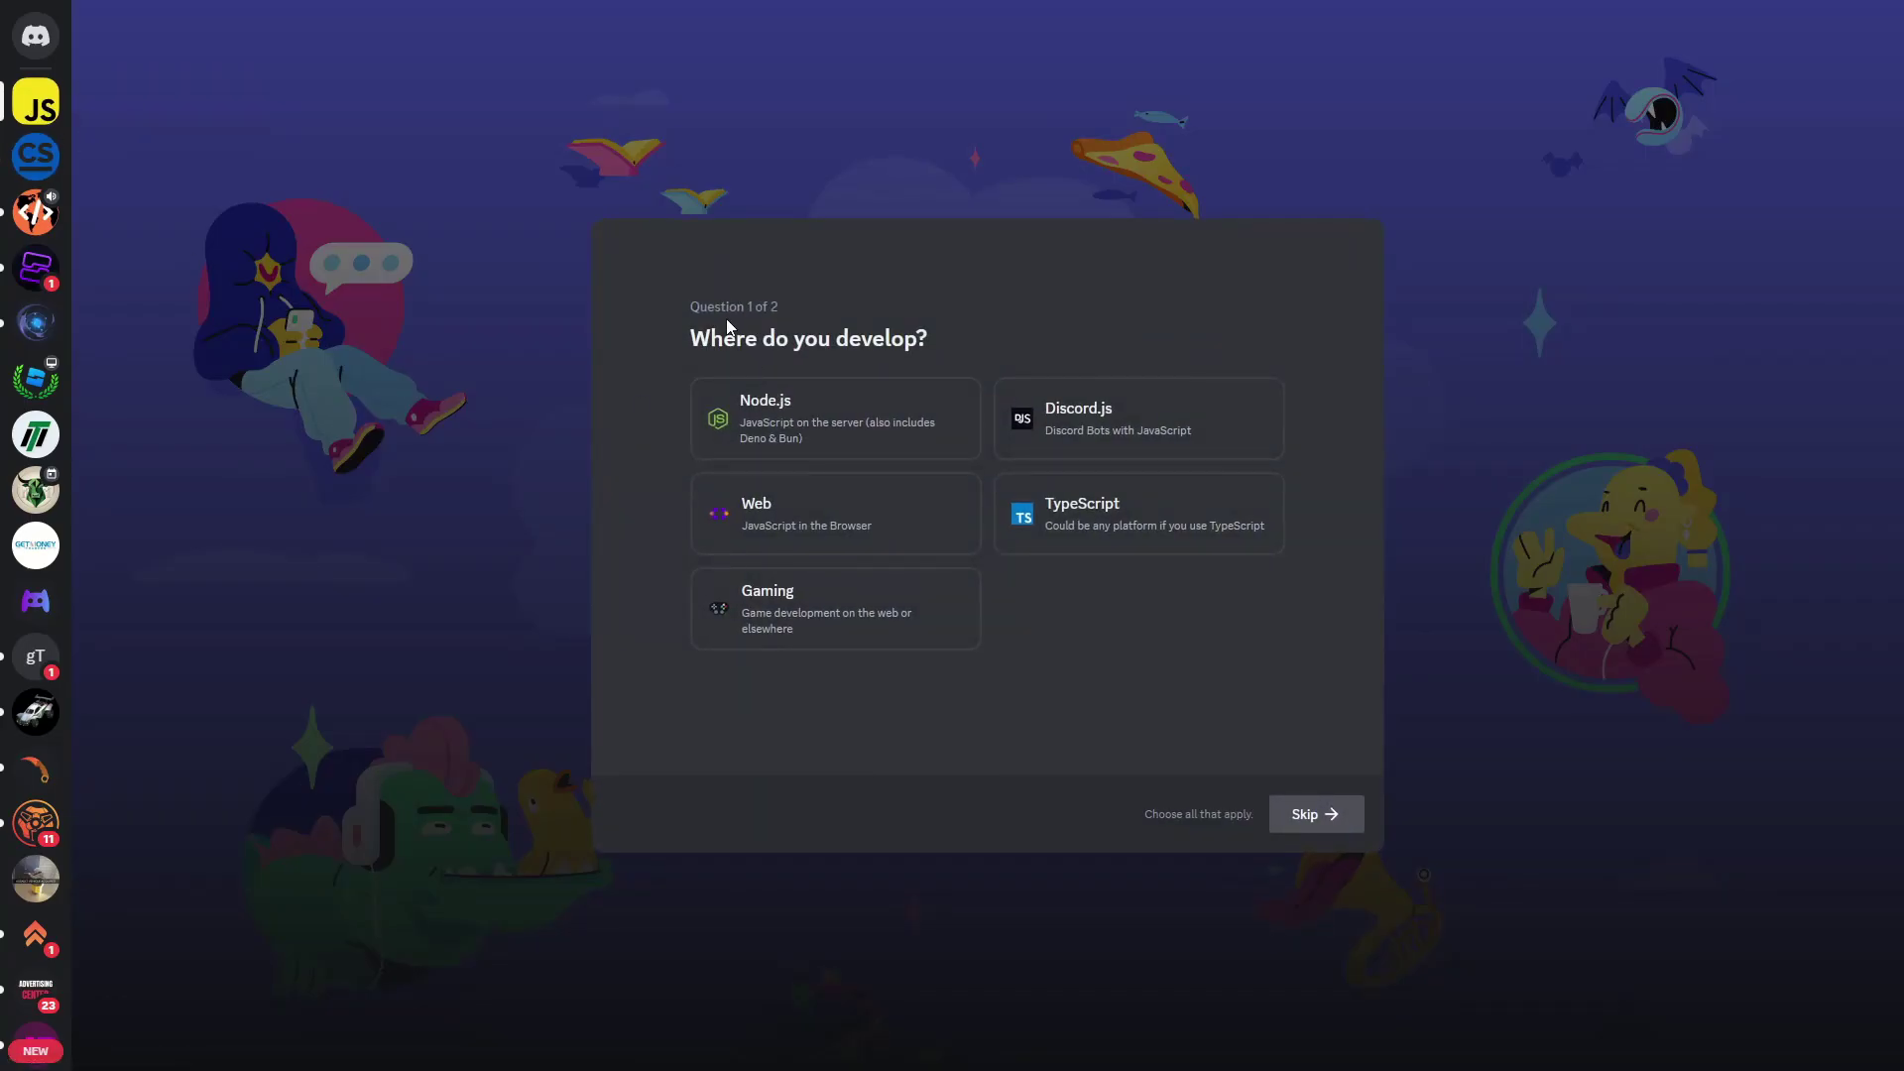
click(851, 432)
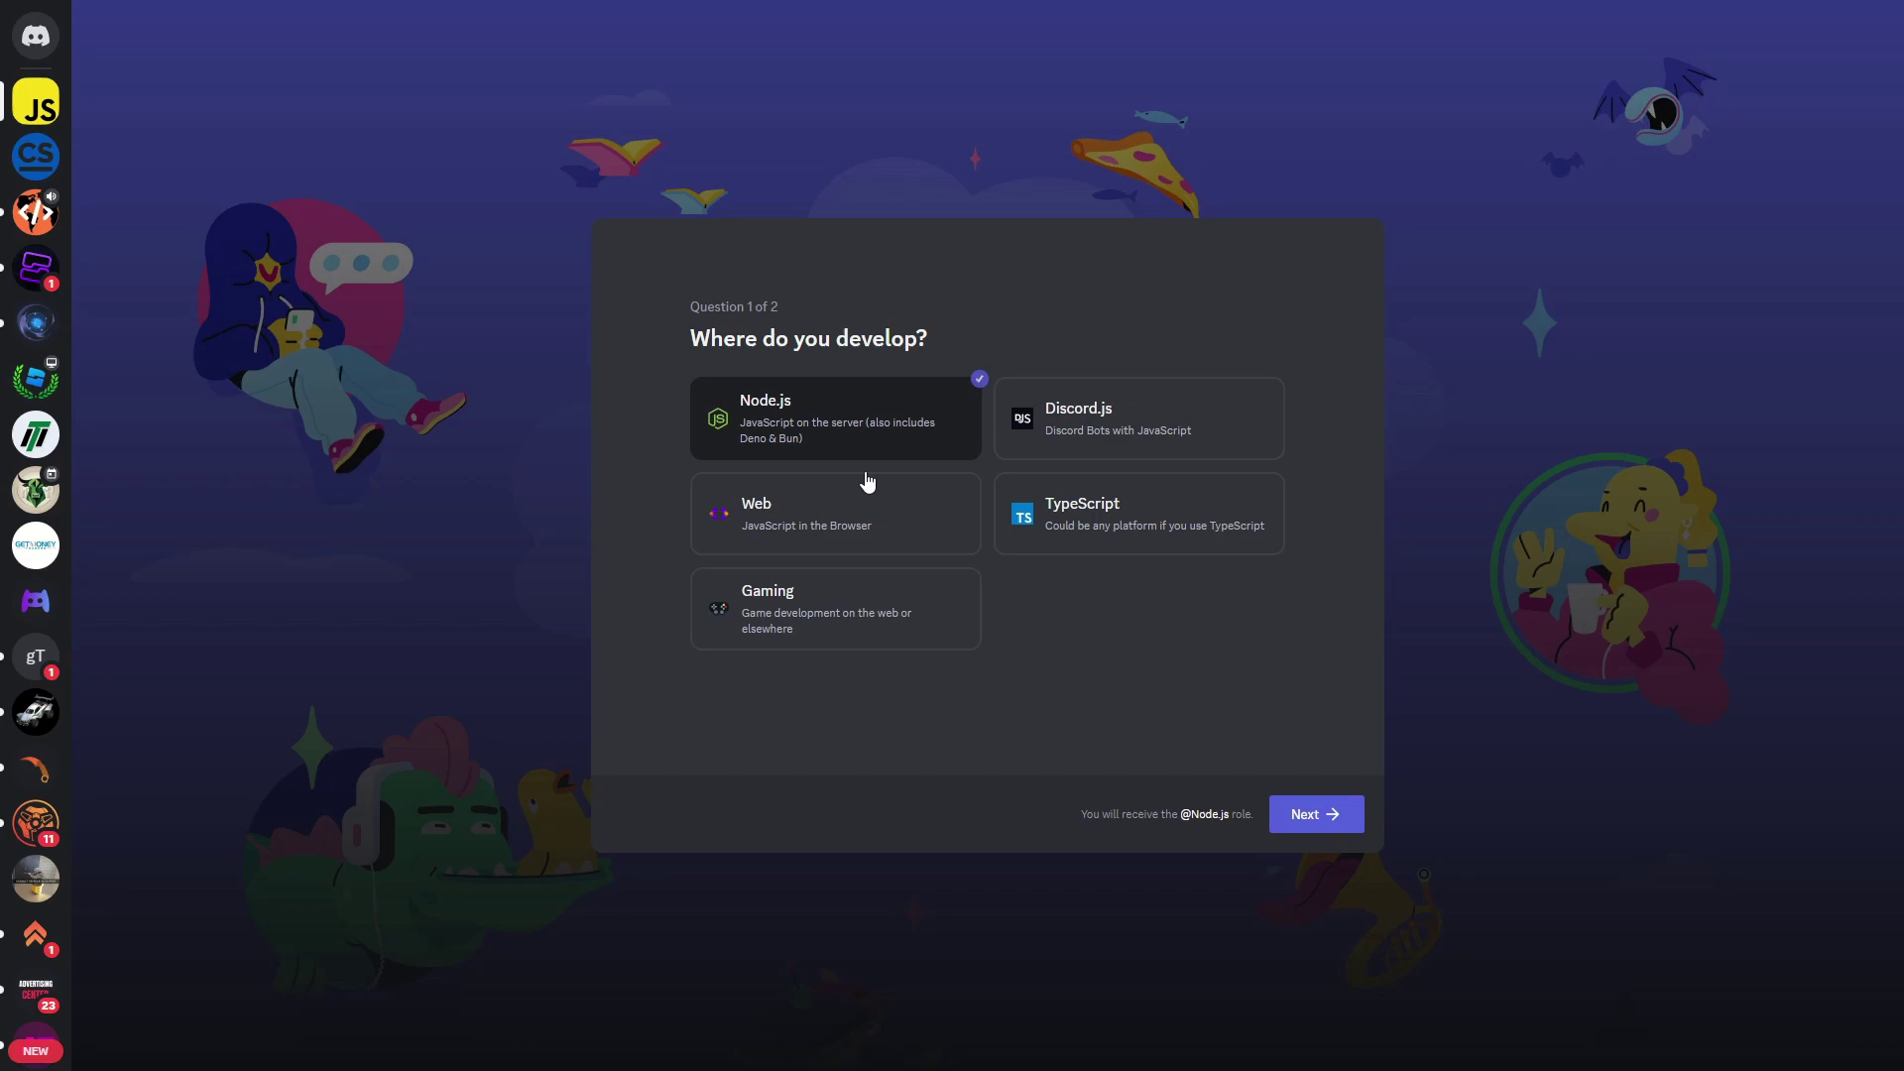
click(848, 521)
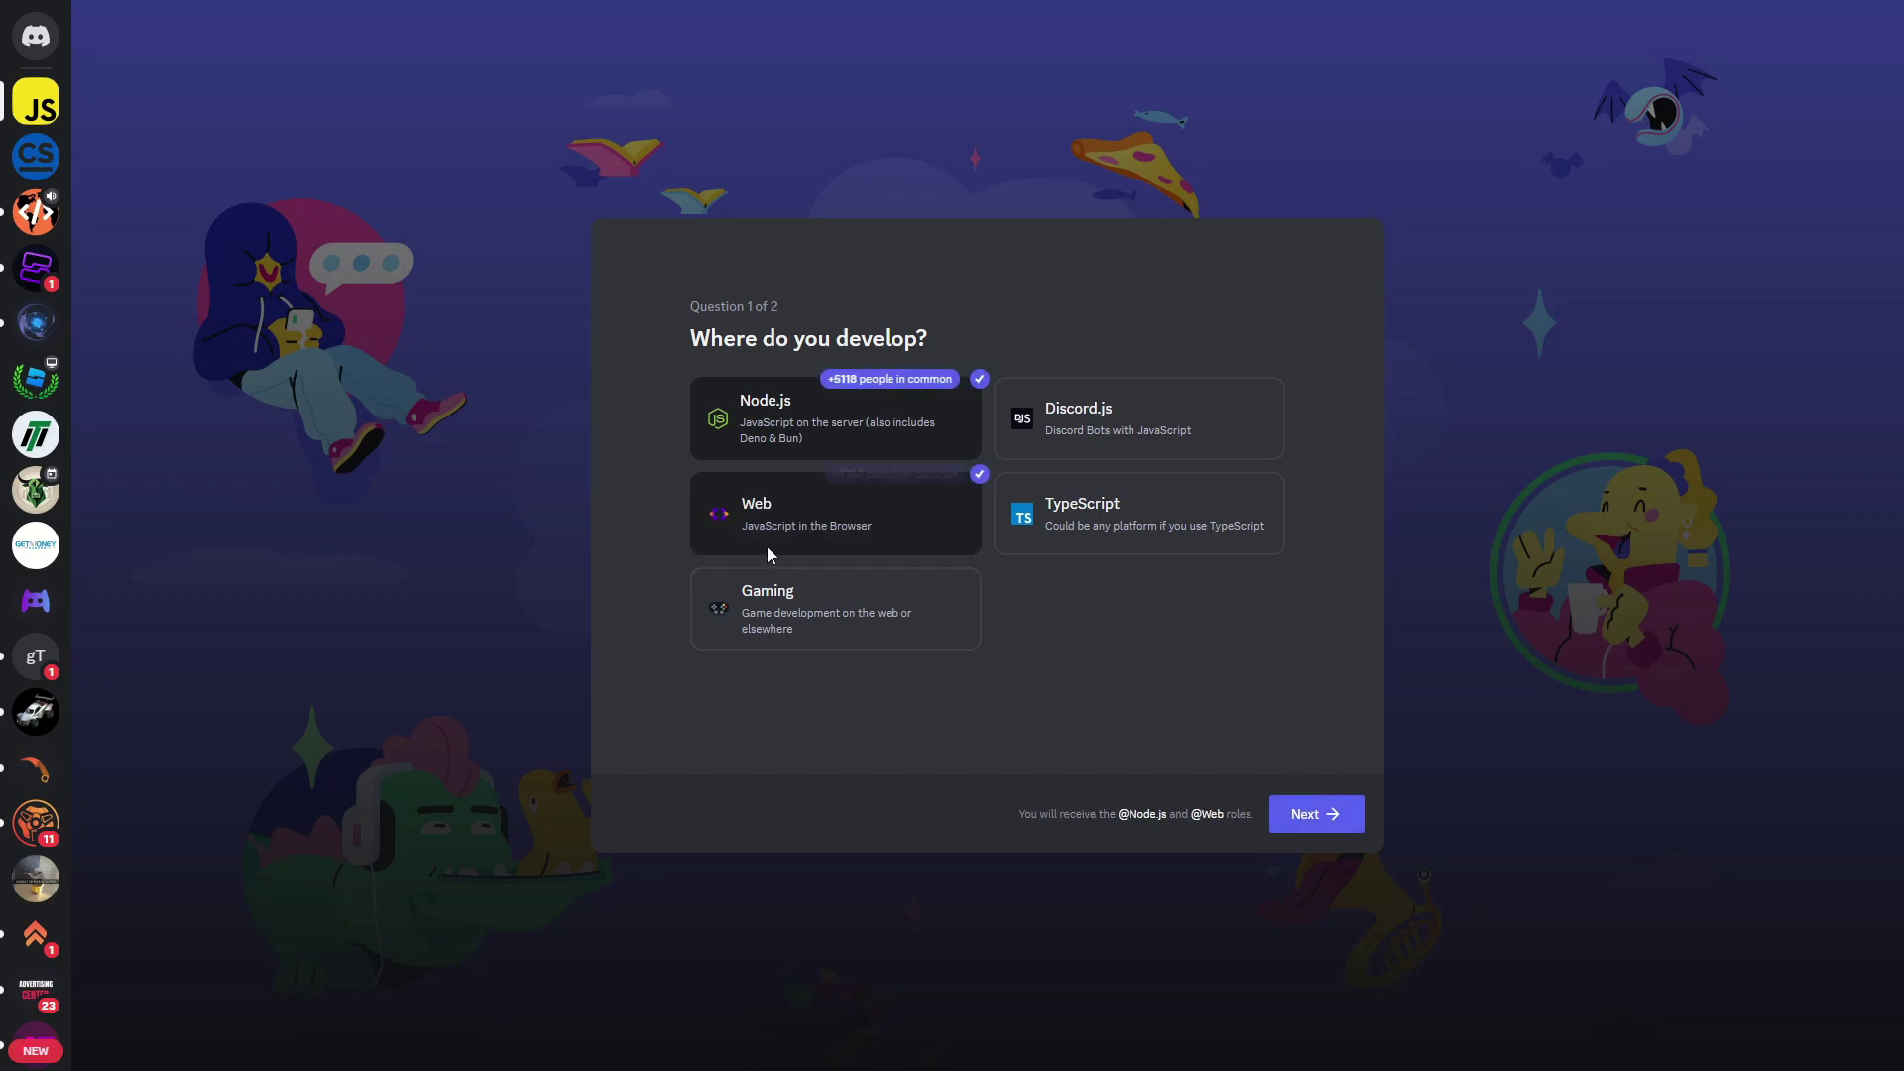
click(1316, 823)
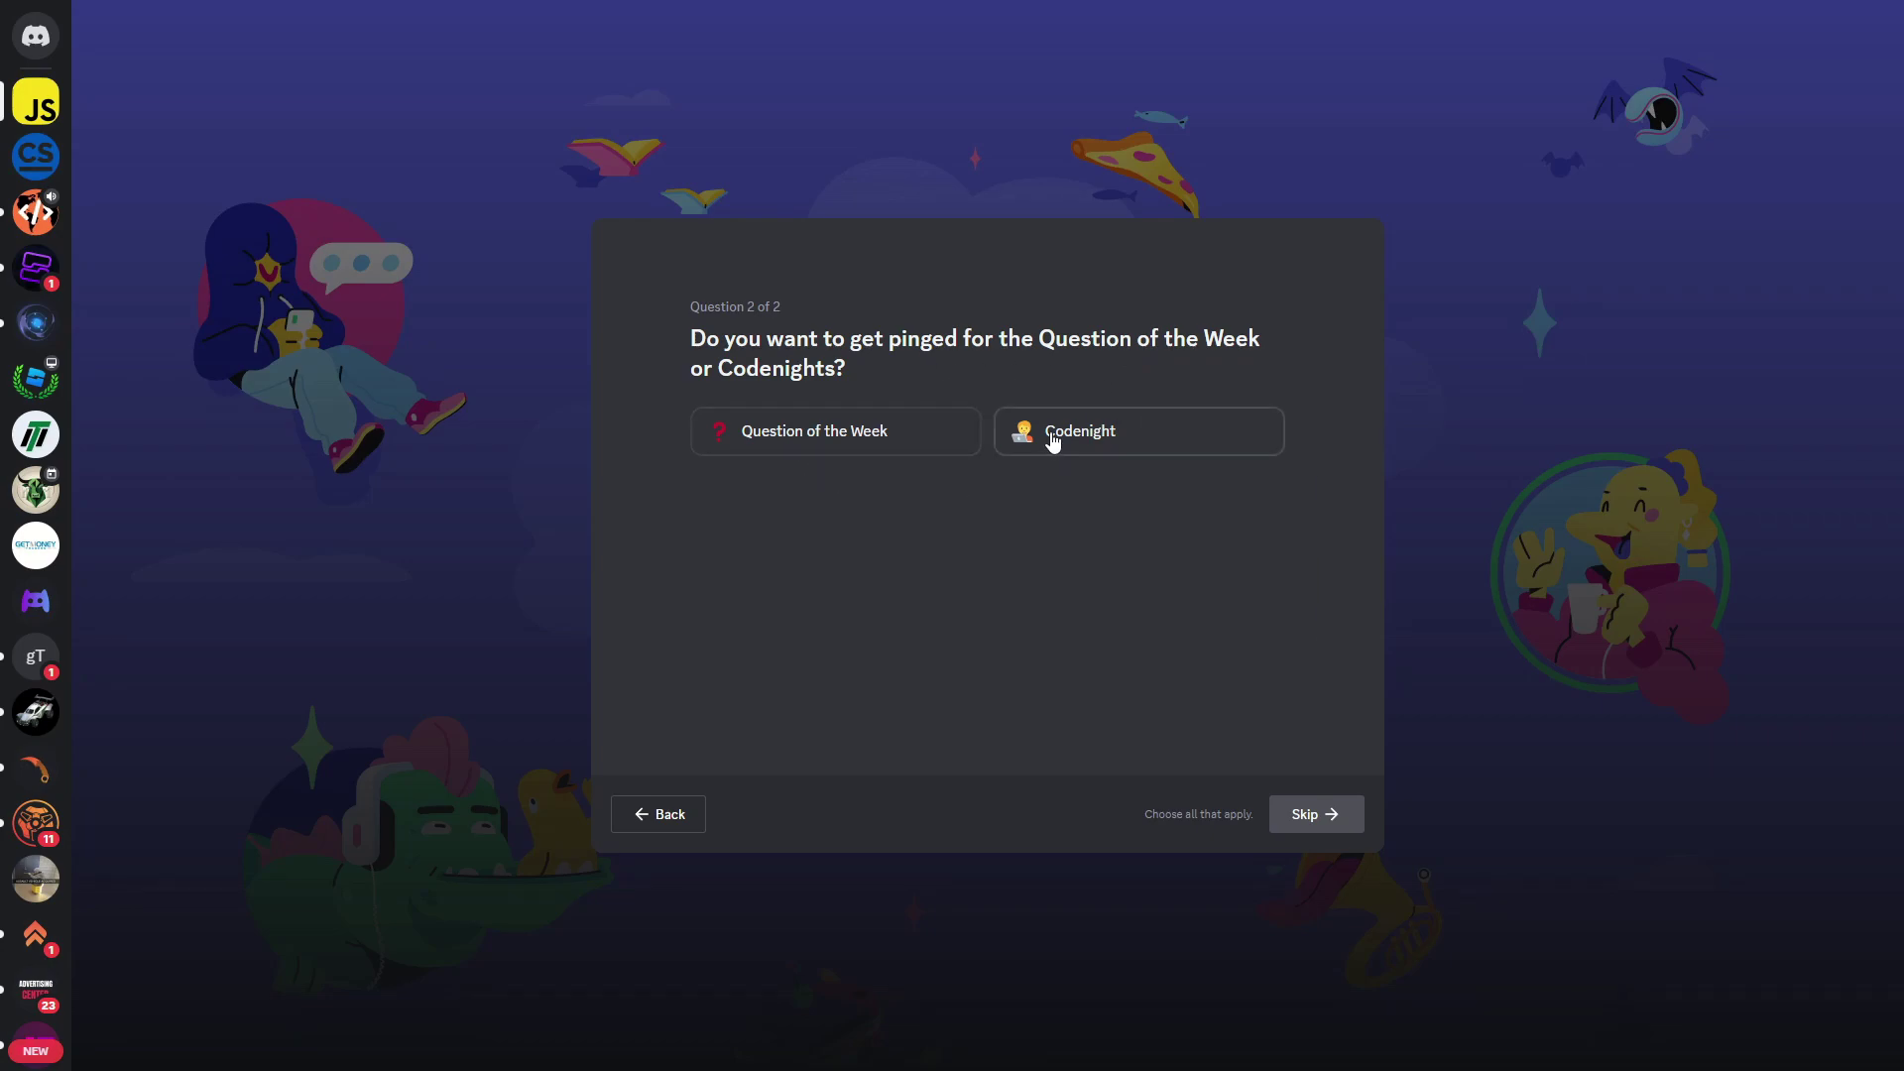
click(1309, 818)
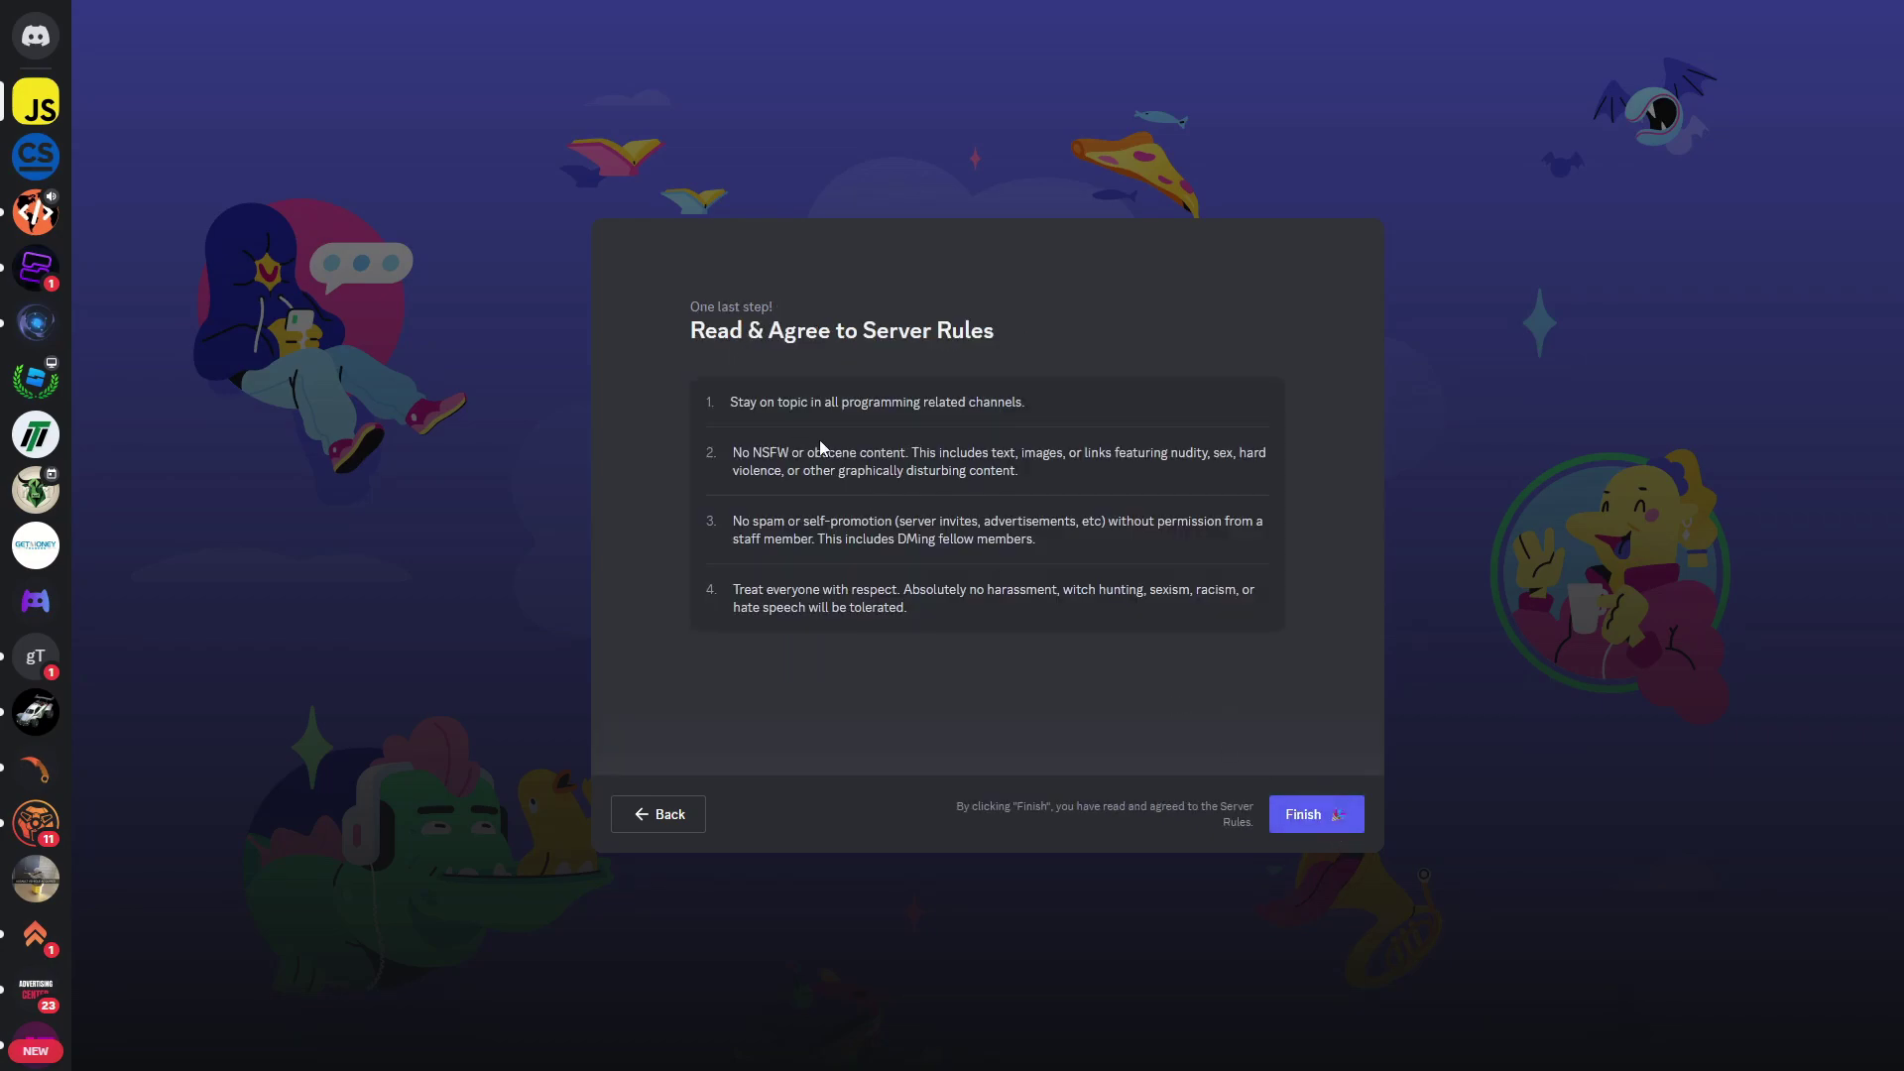
click(1322, 815)
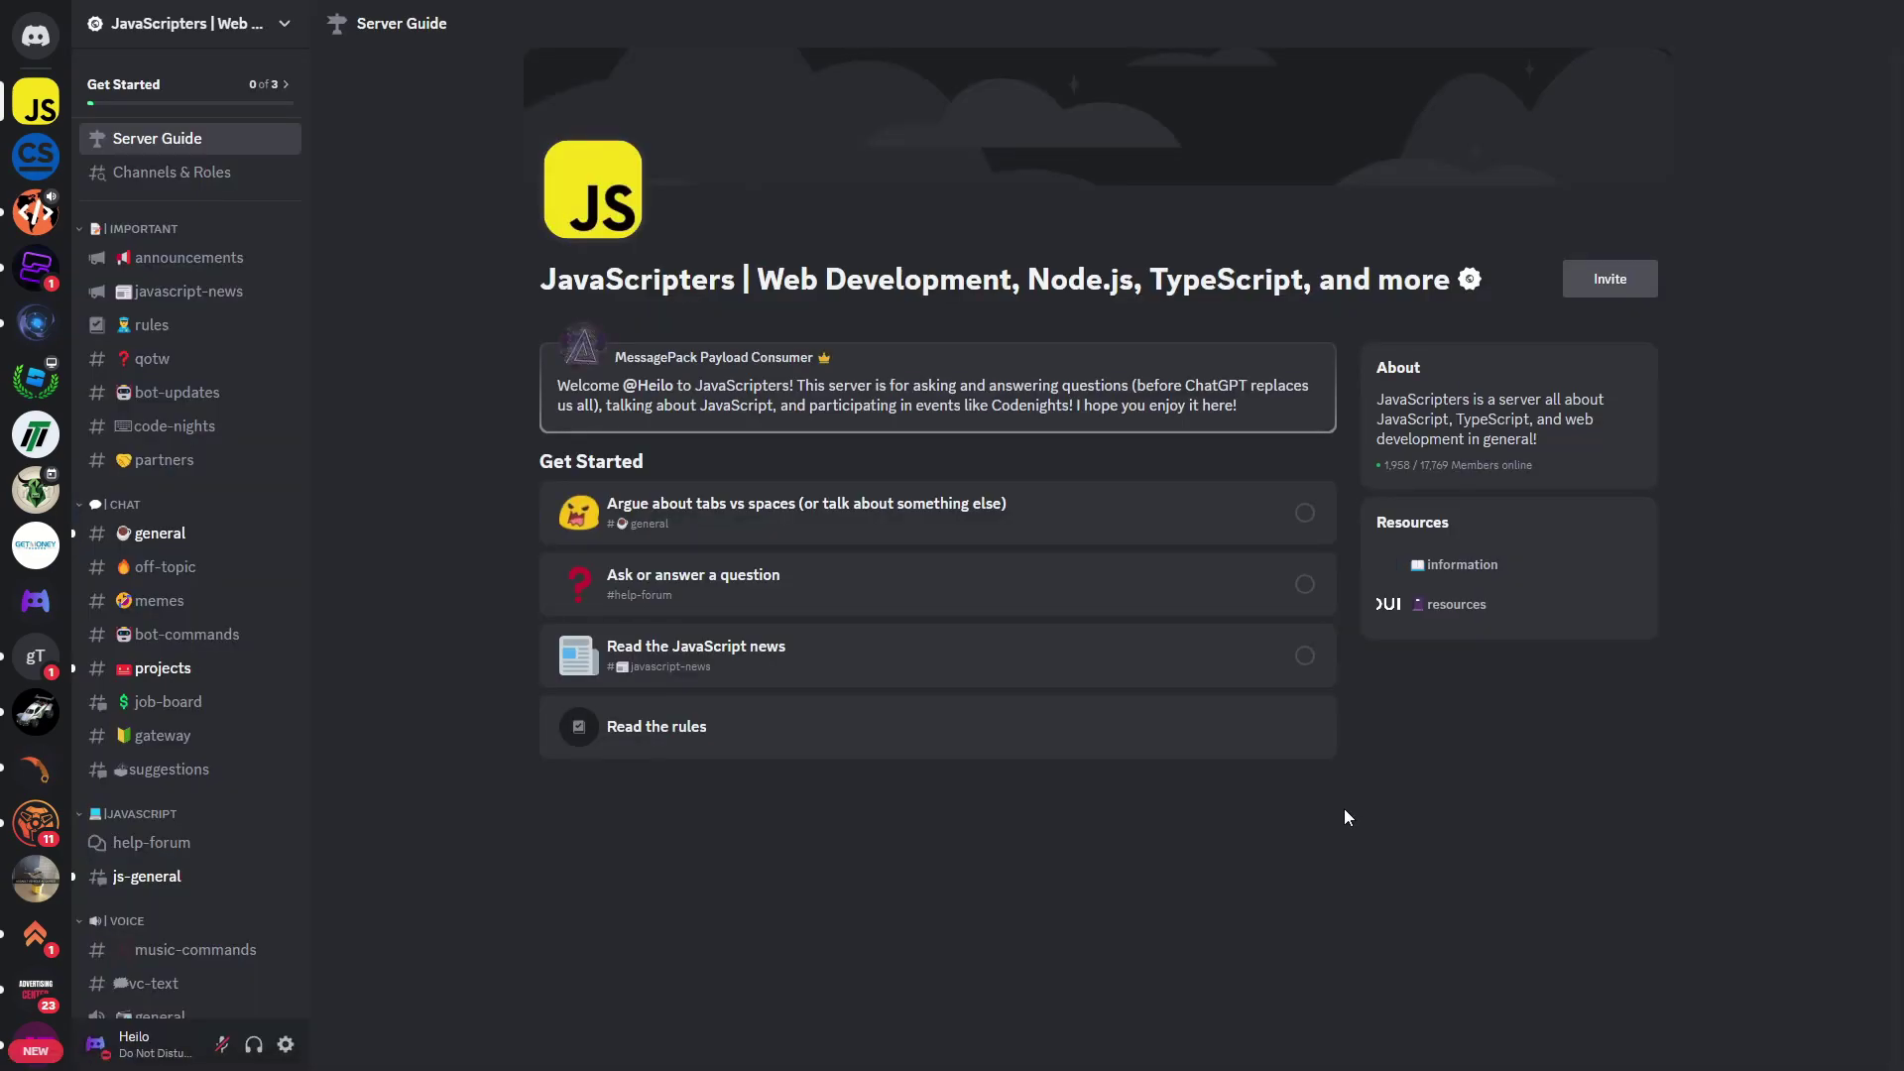
Open JavaScripters' #general channel, then #projects and scroll its posts.
click(155, 534)
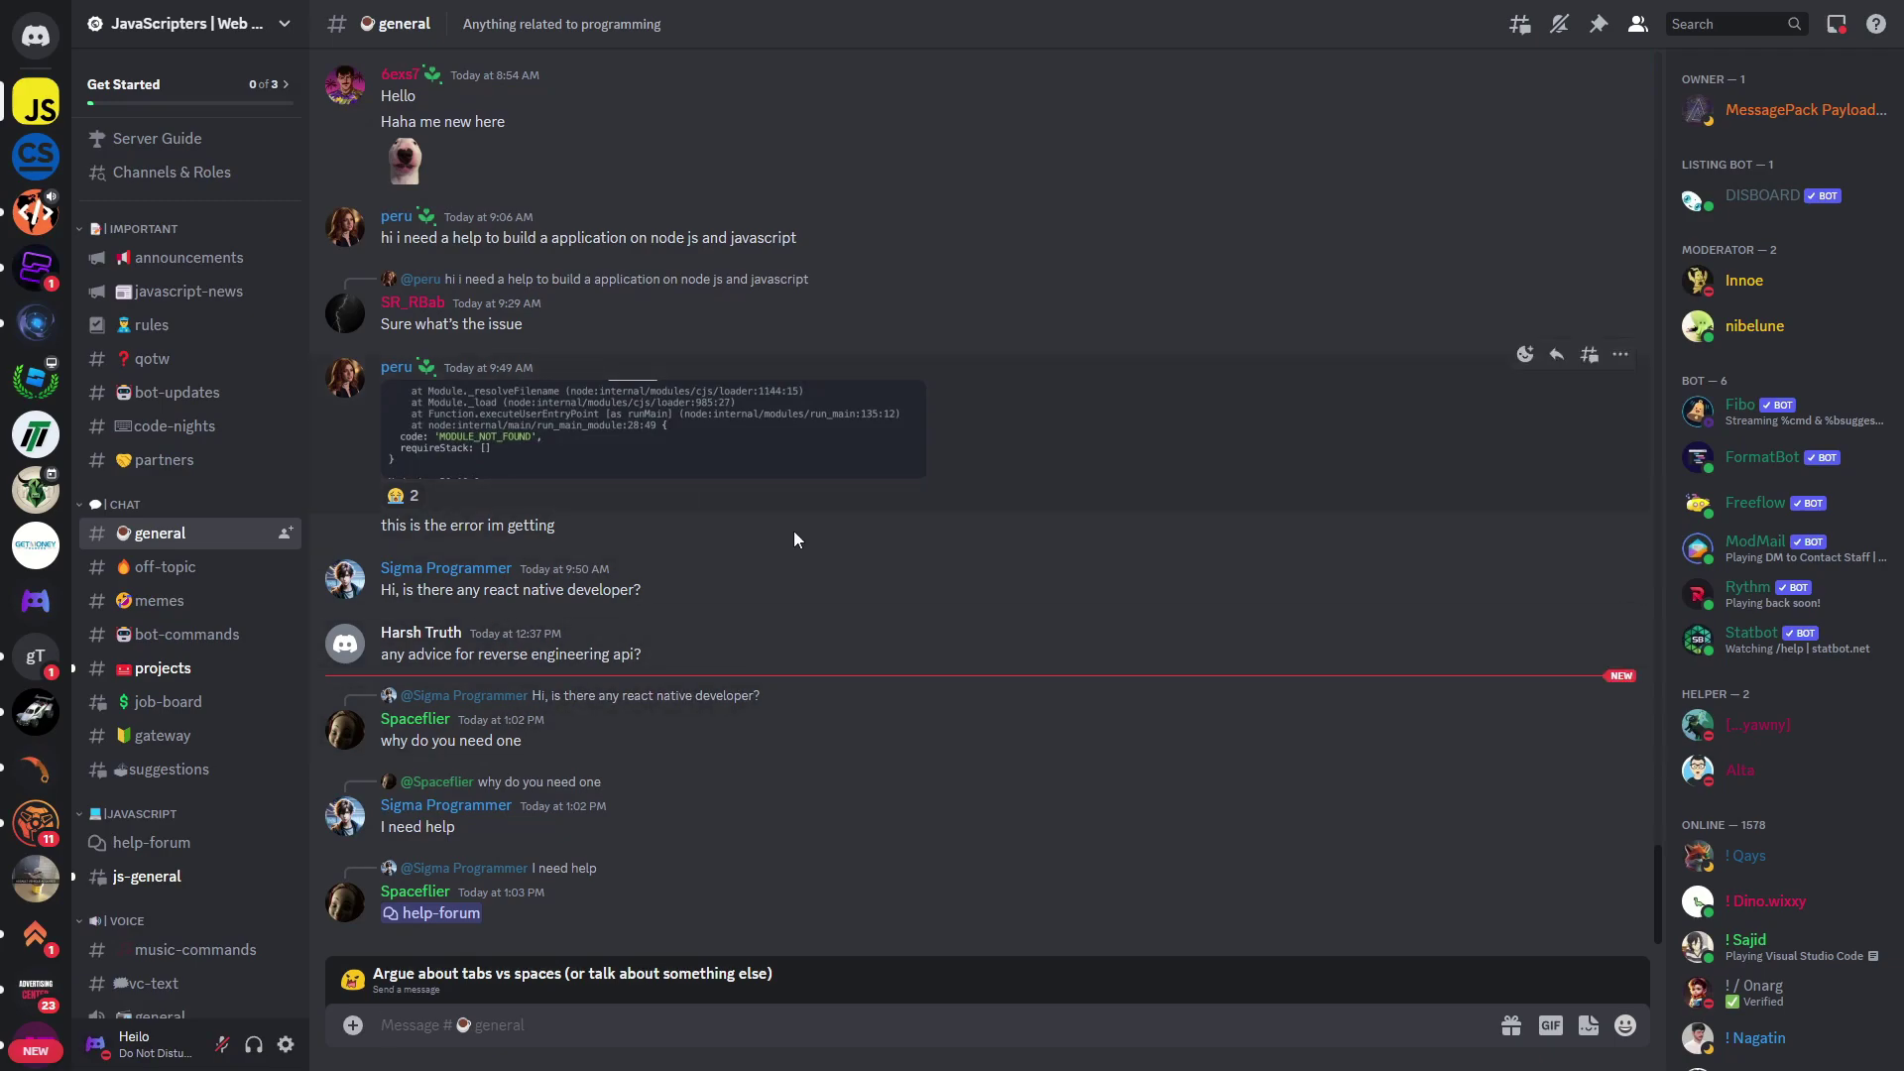
click(160, 669)
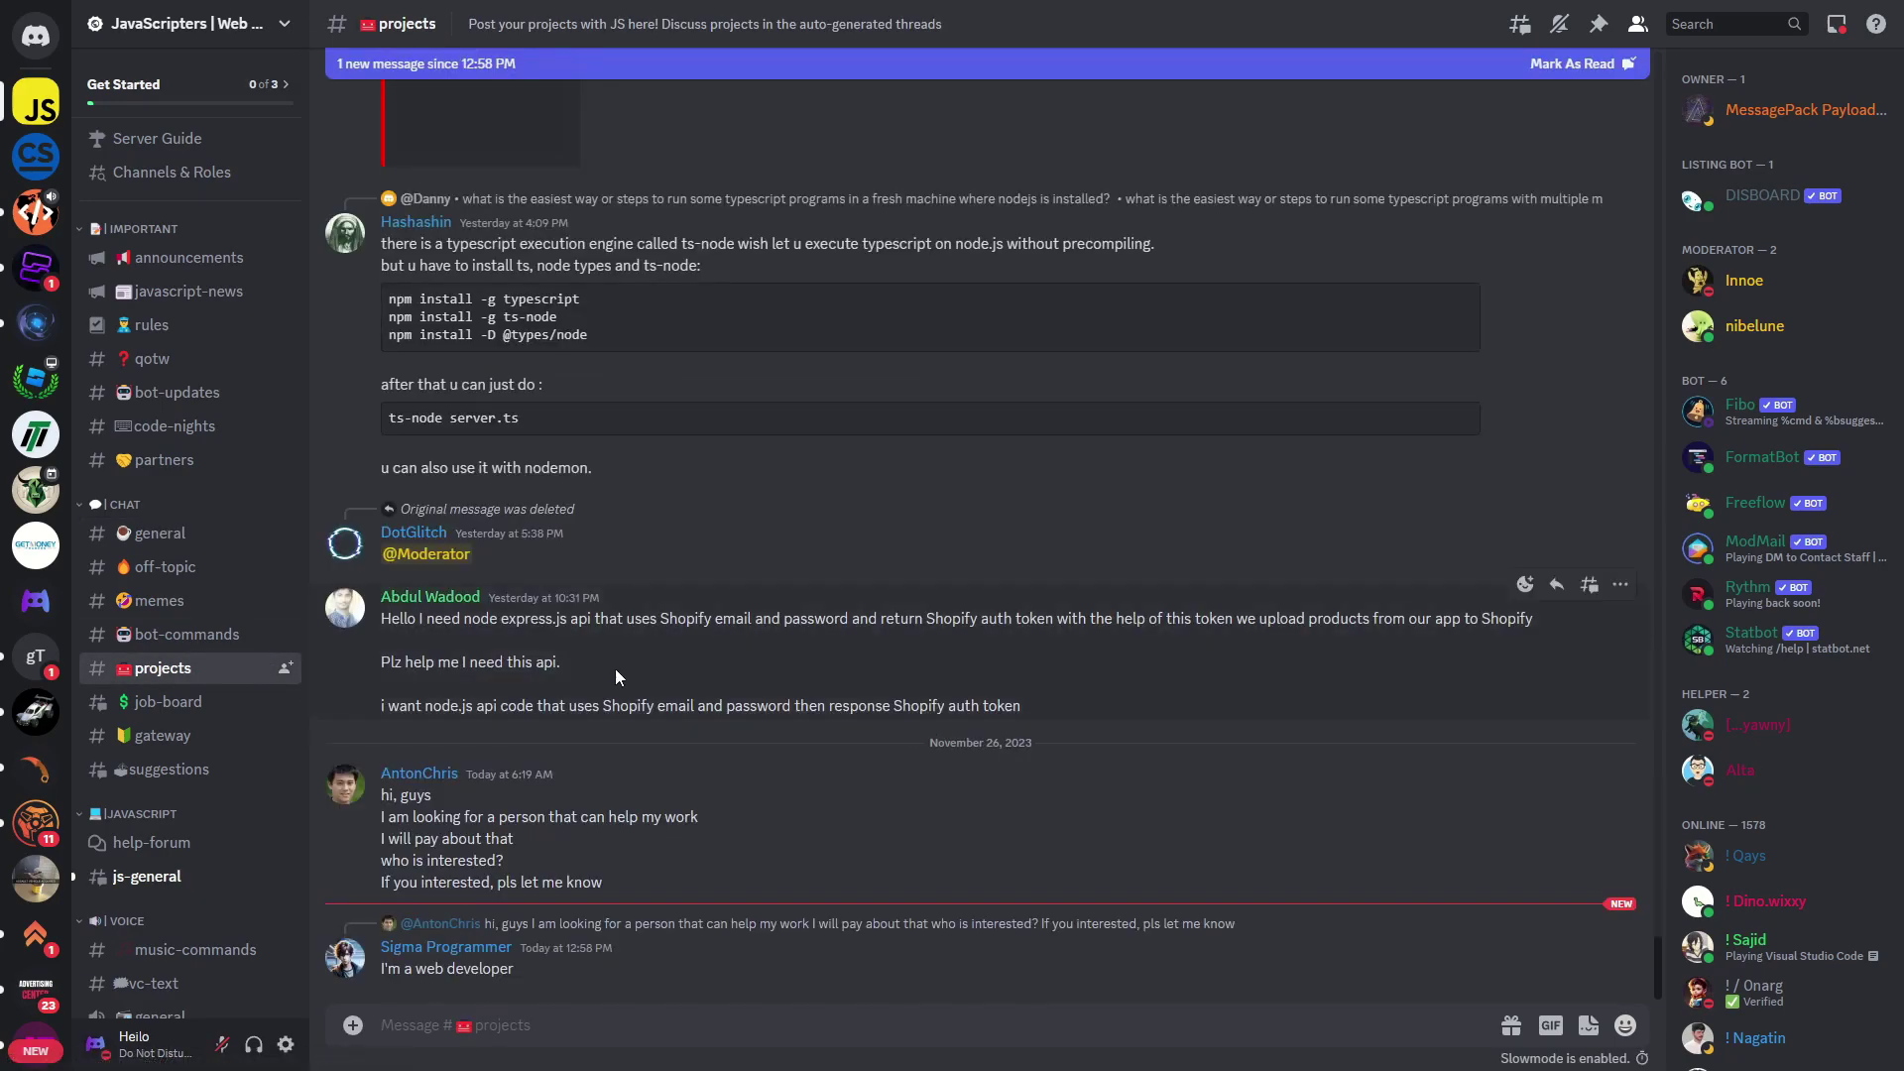
scroll(736, 670, up, 3)
scroll(737, 669, up, 3)
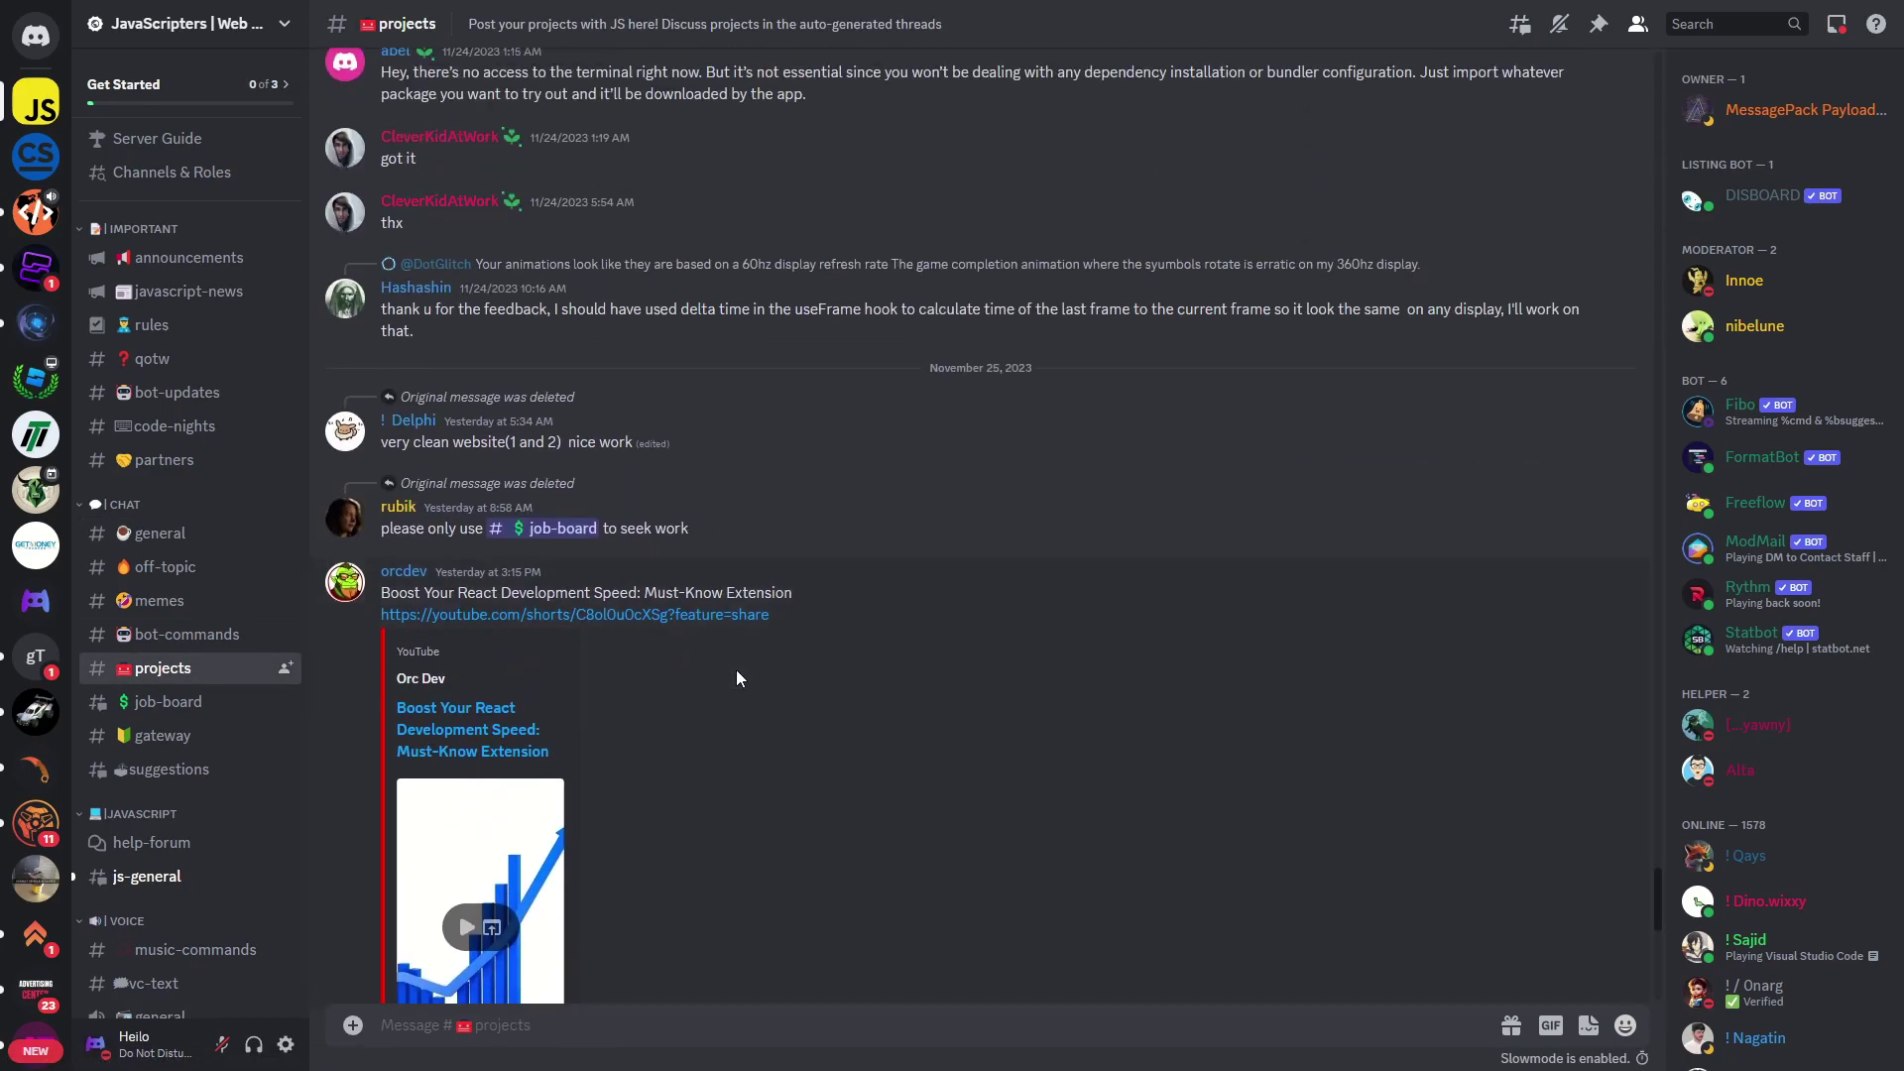
scroll(737, 669, down, 6)
scroll(254, 659, down, 2)
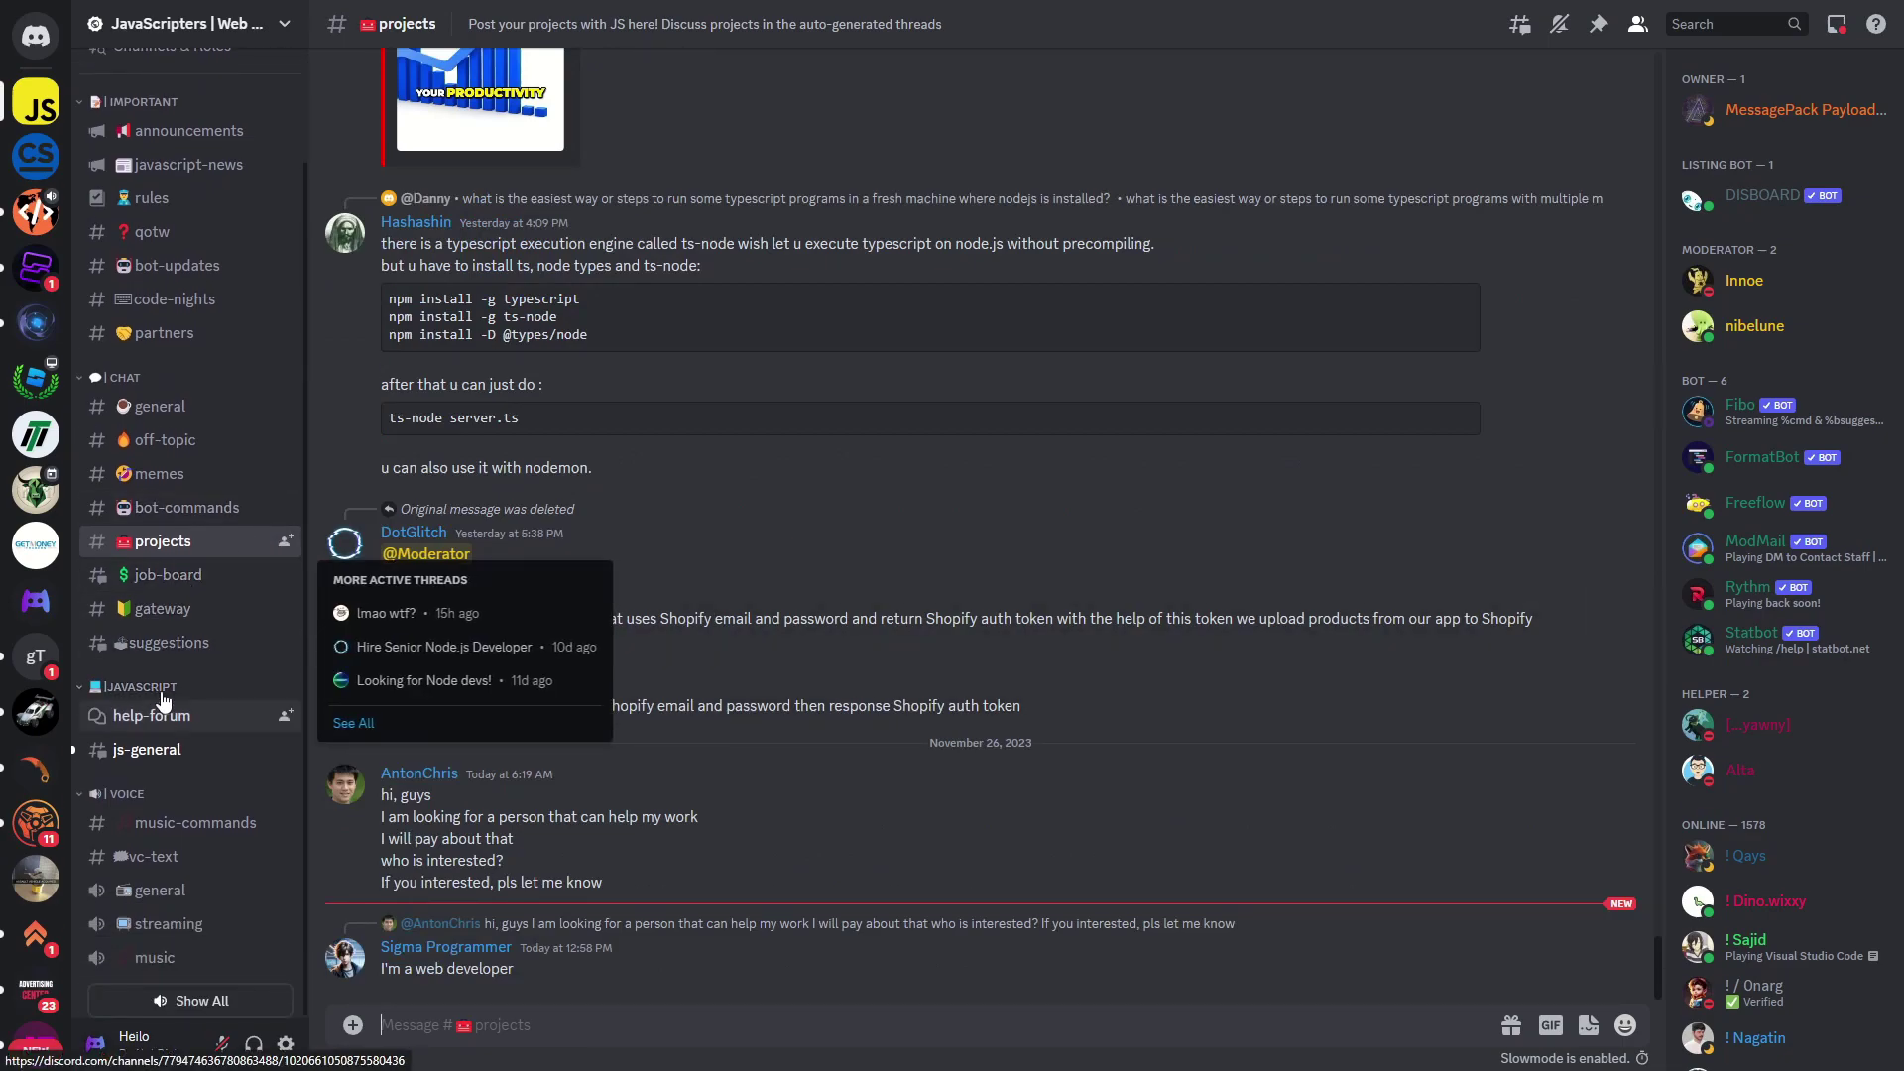
Open #job-board and scroll through the Freeflow job listings.
click(137, 580)
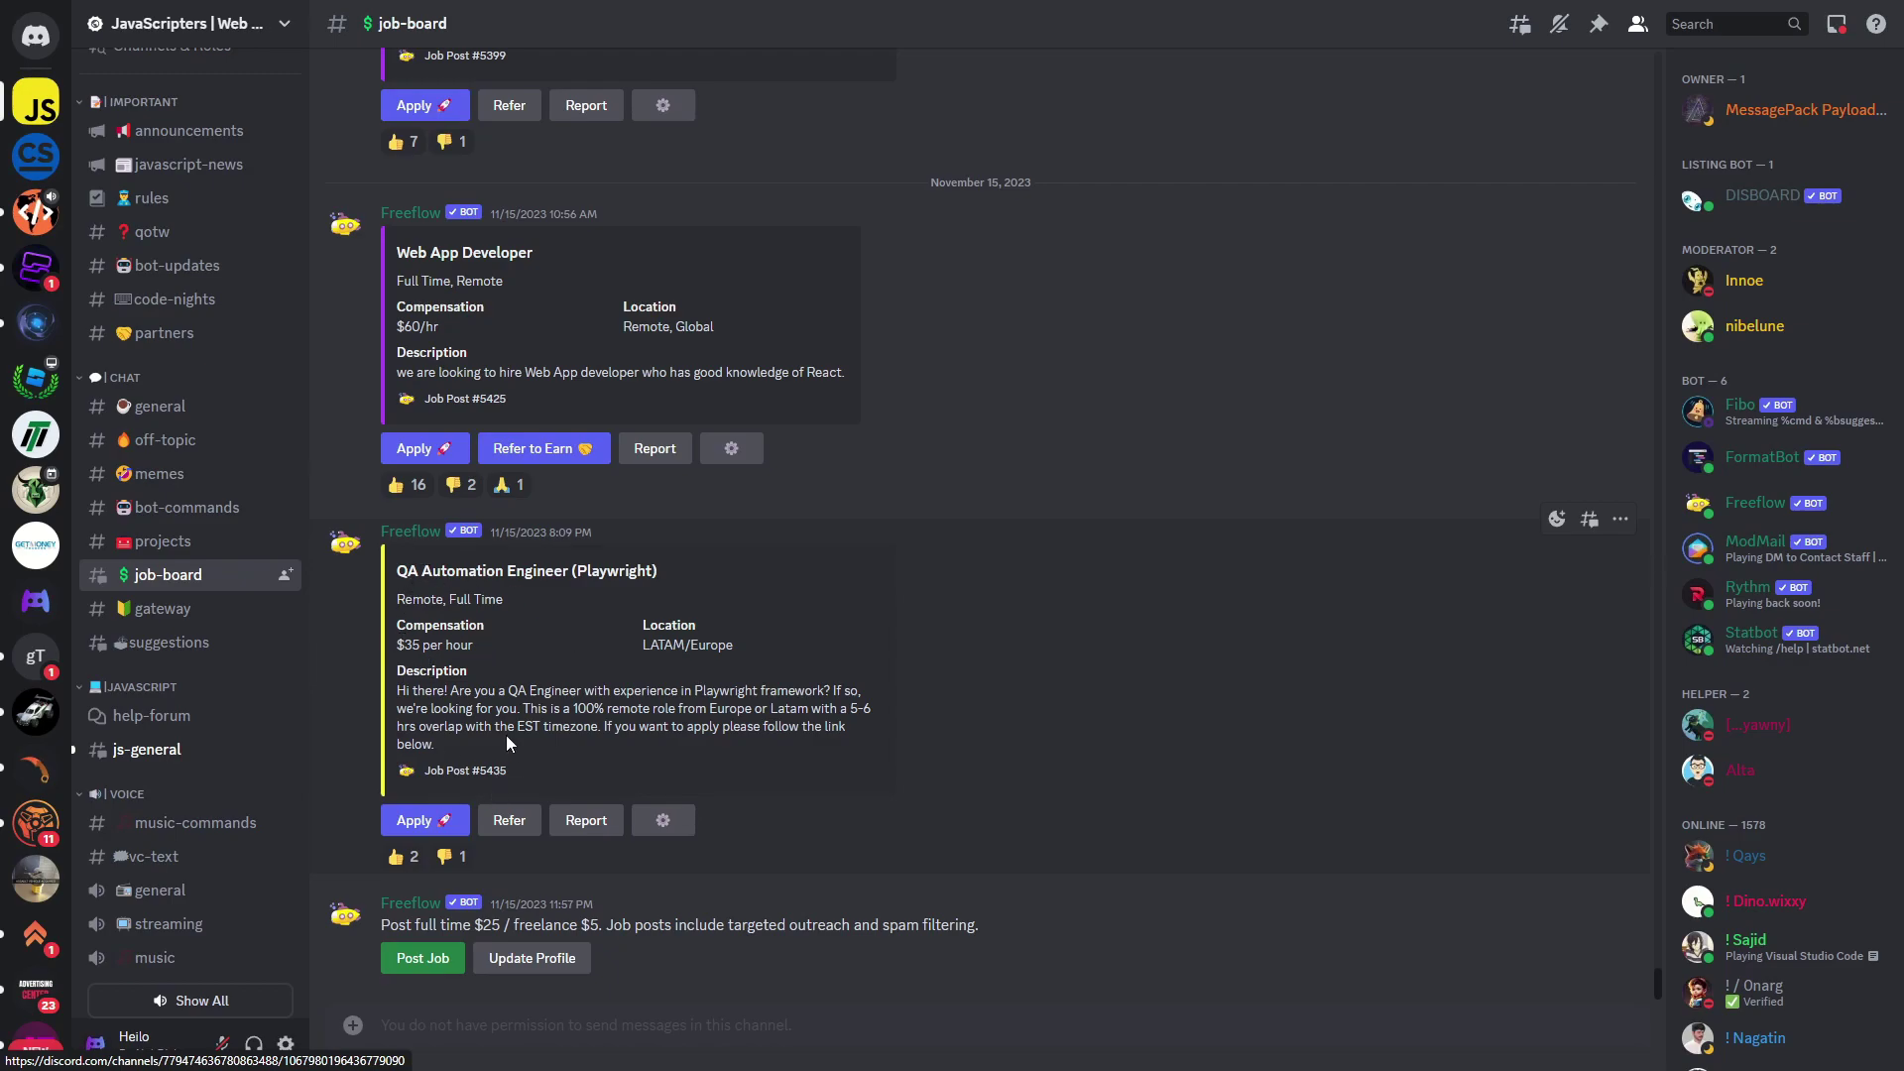
scroll(506, 735, up, 3)
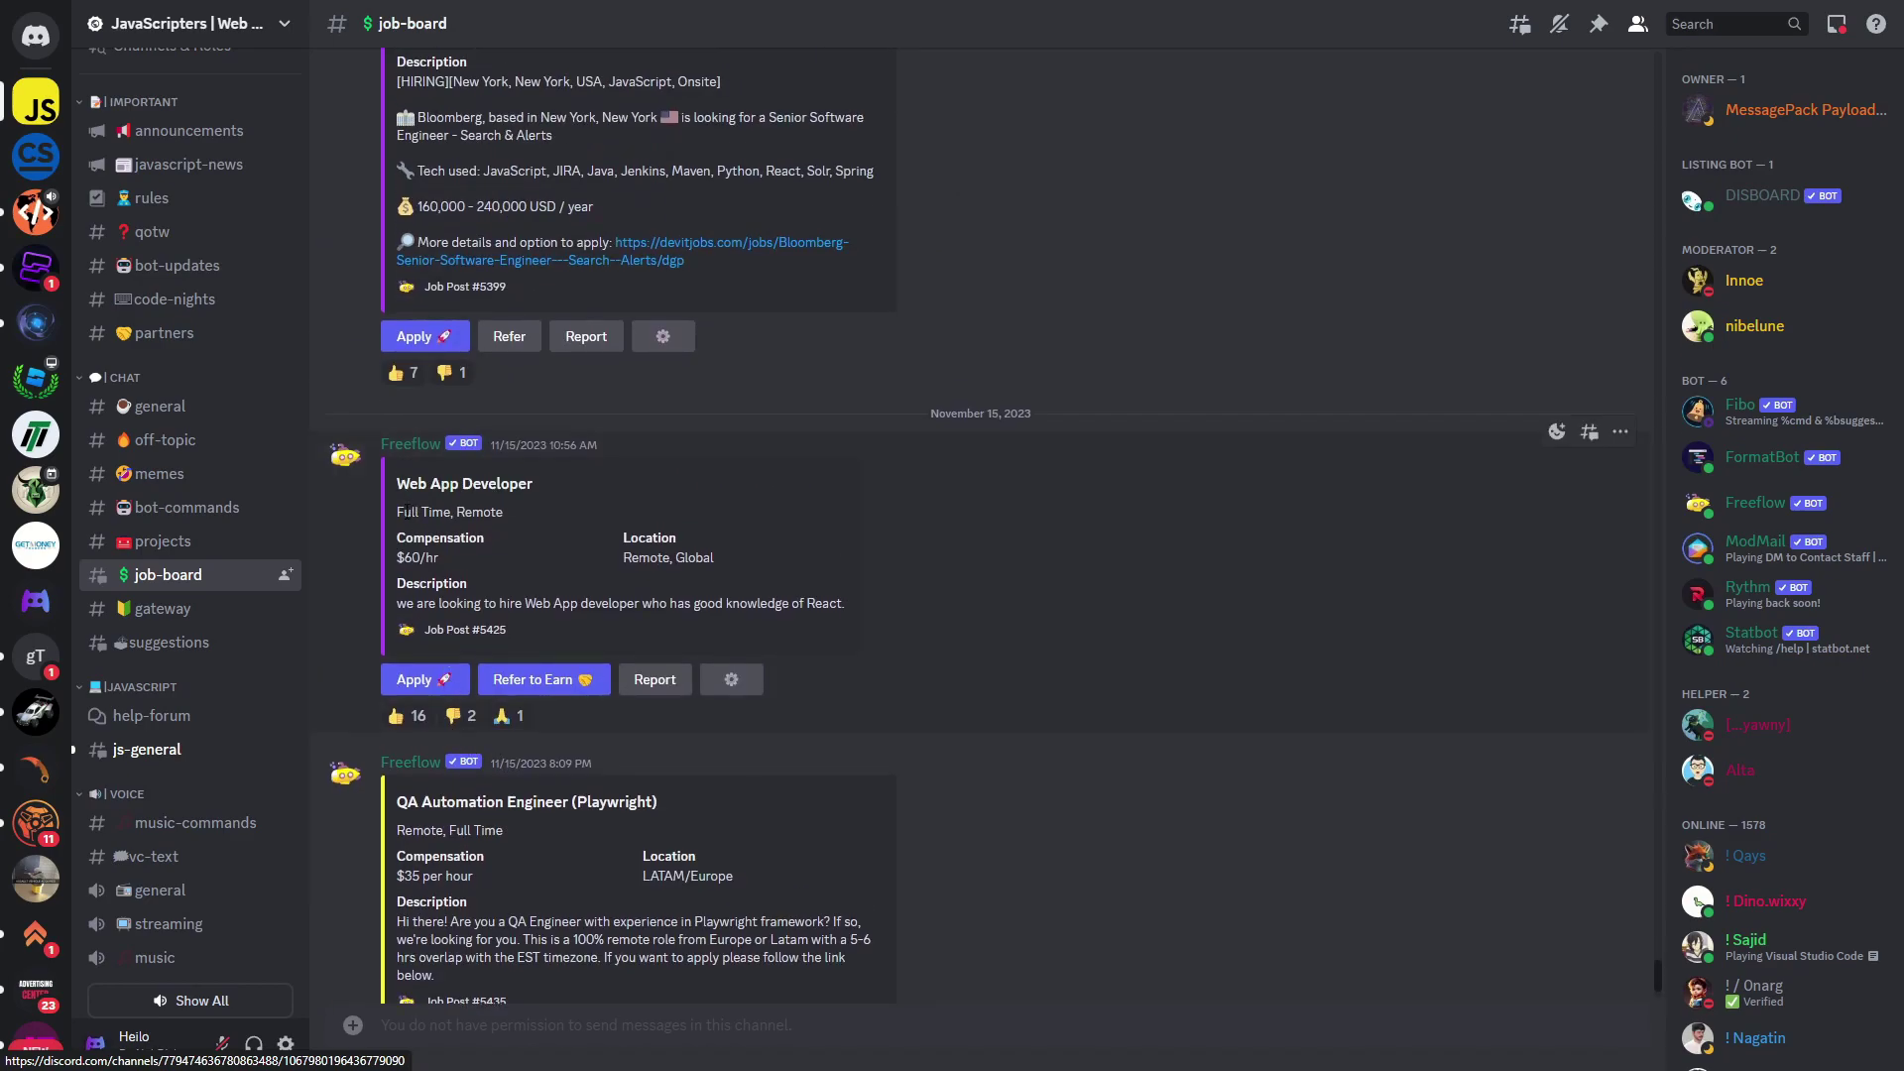
scroll(395, 521, up, 5)
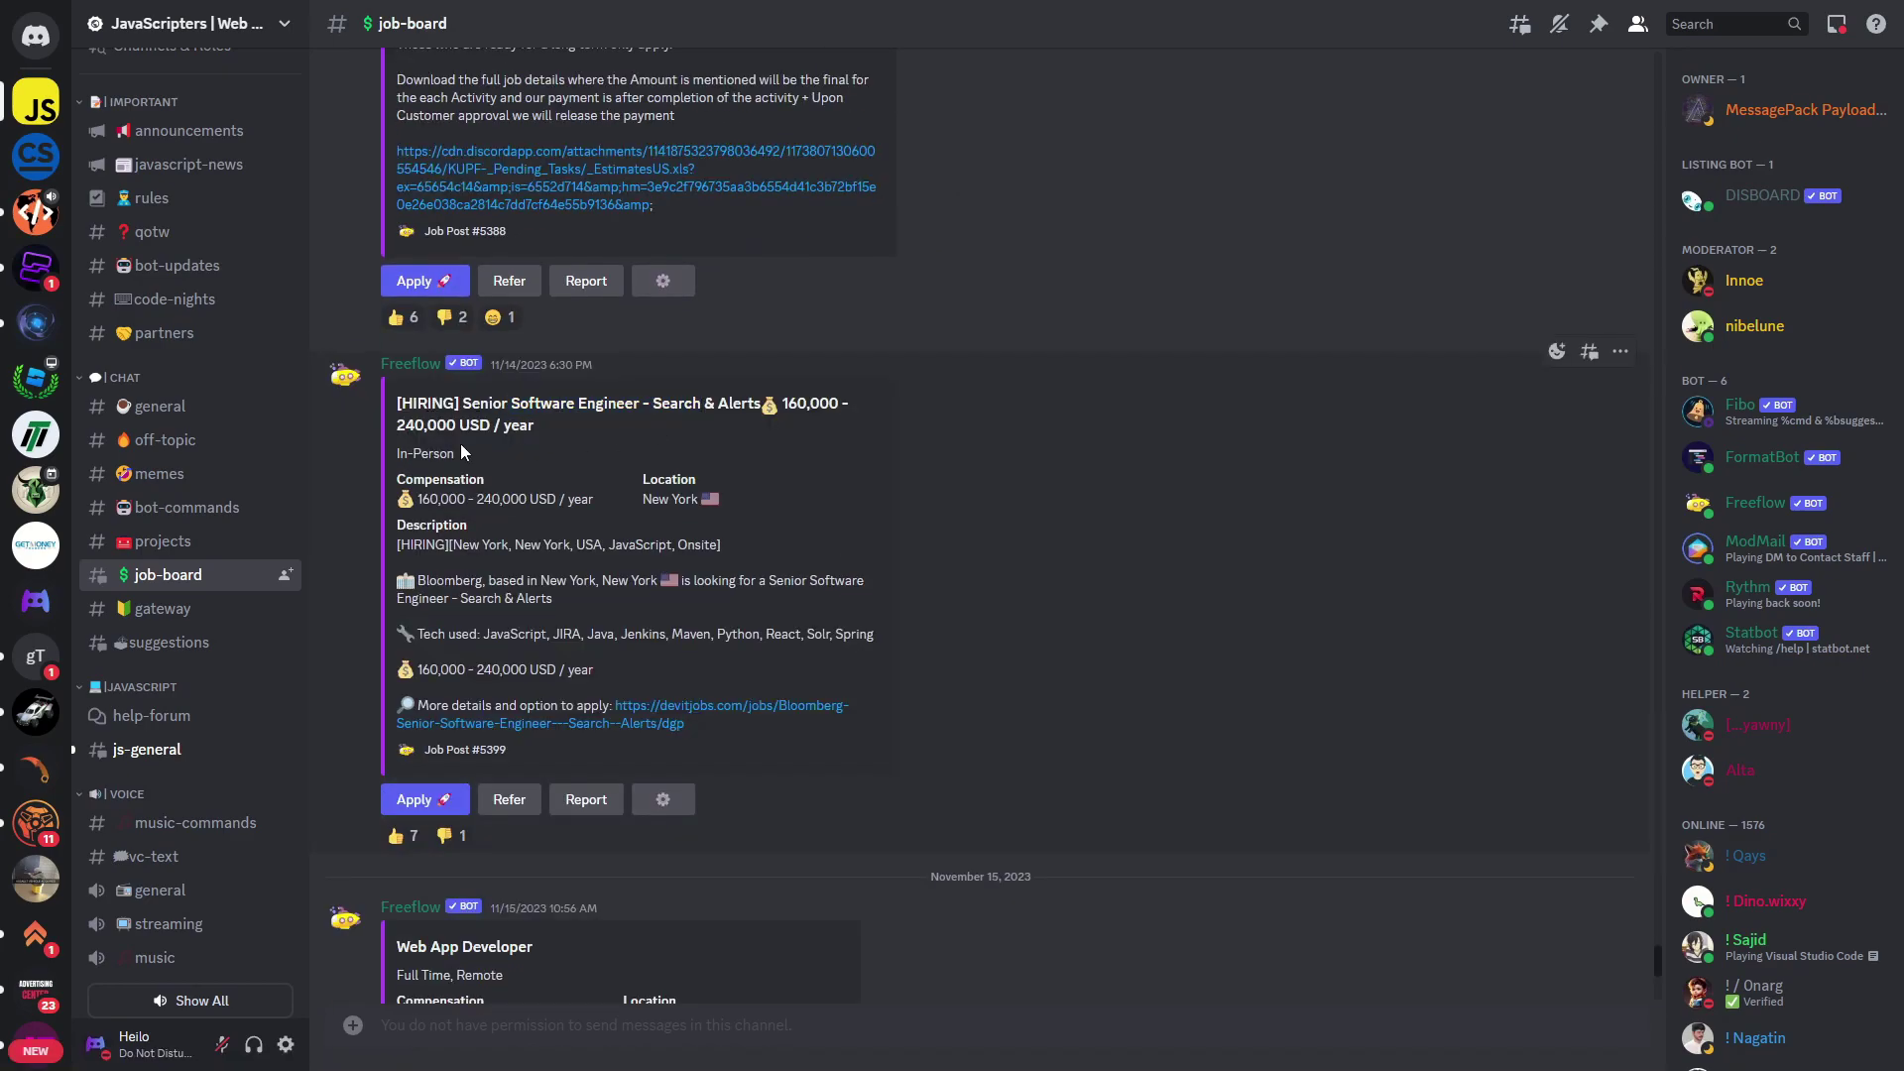
scroll(357, 514, up, 9)
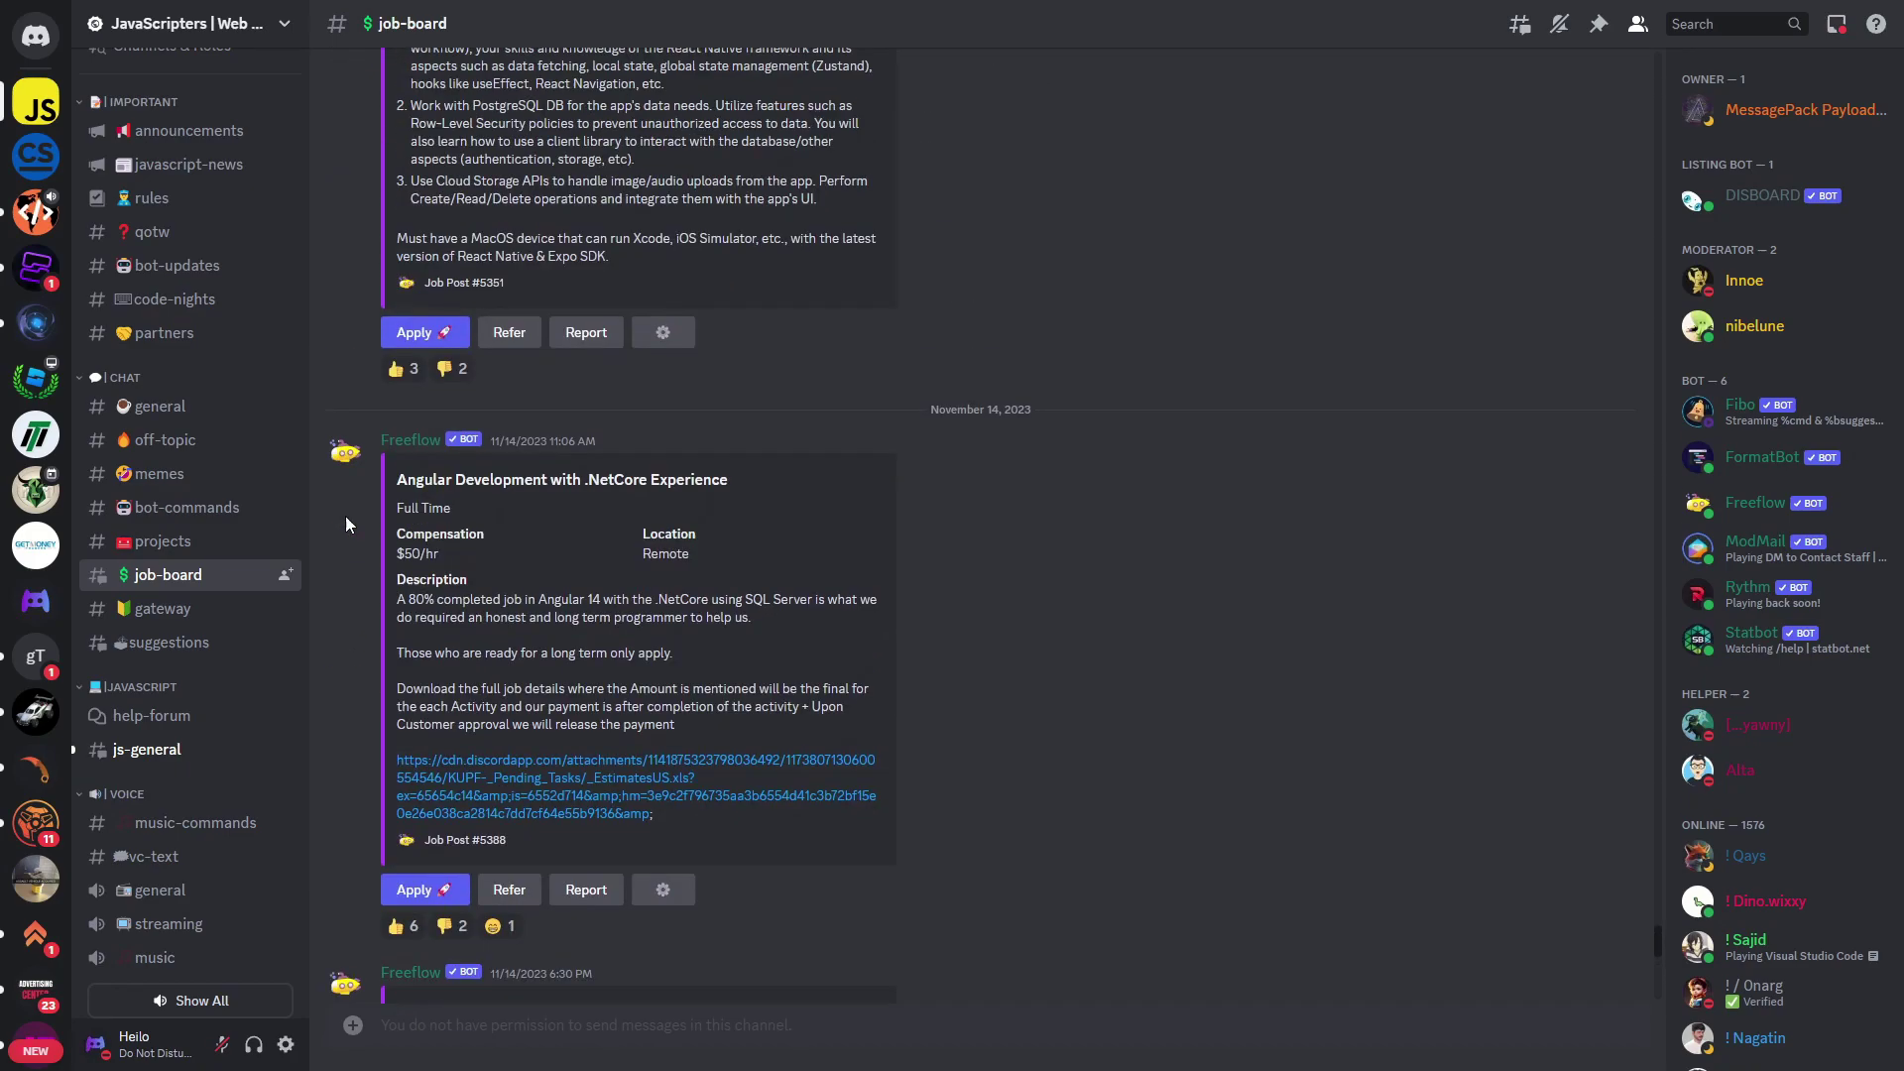
scroll(346, 529, up, 10)
scroll(346, 525, up, 5)
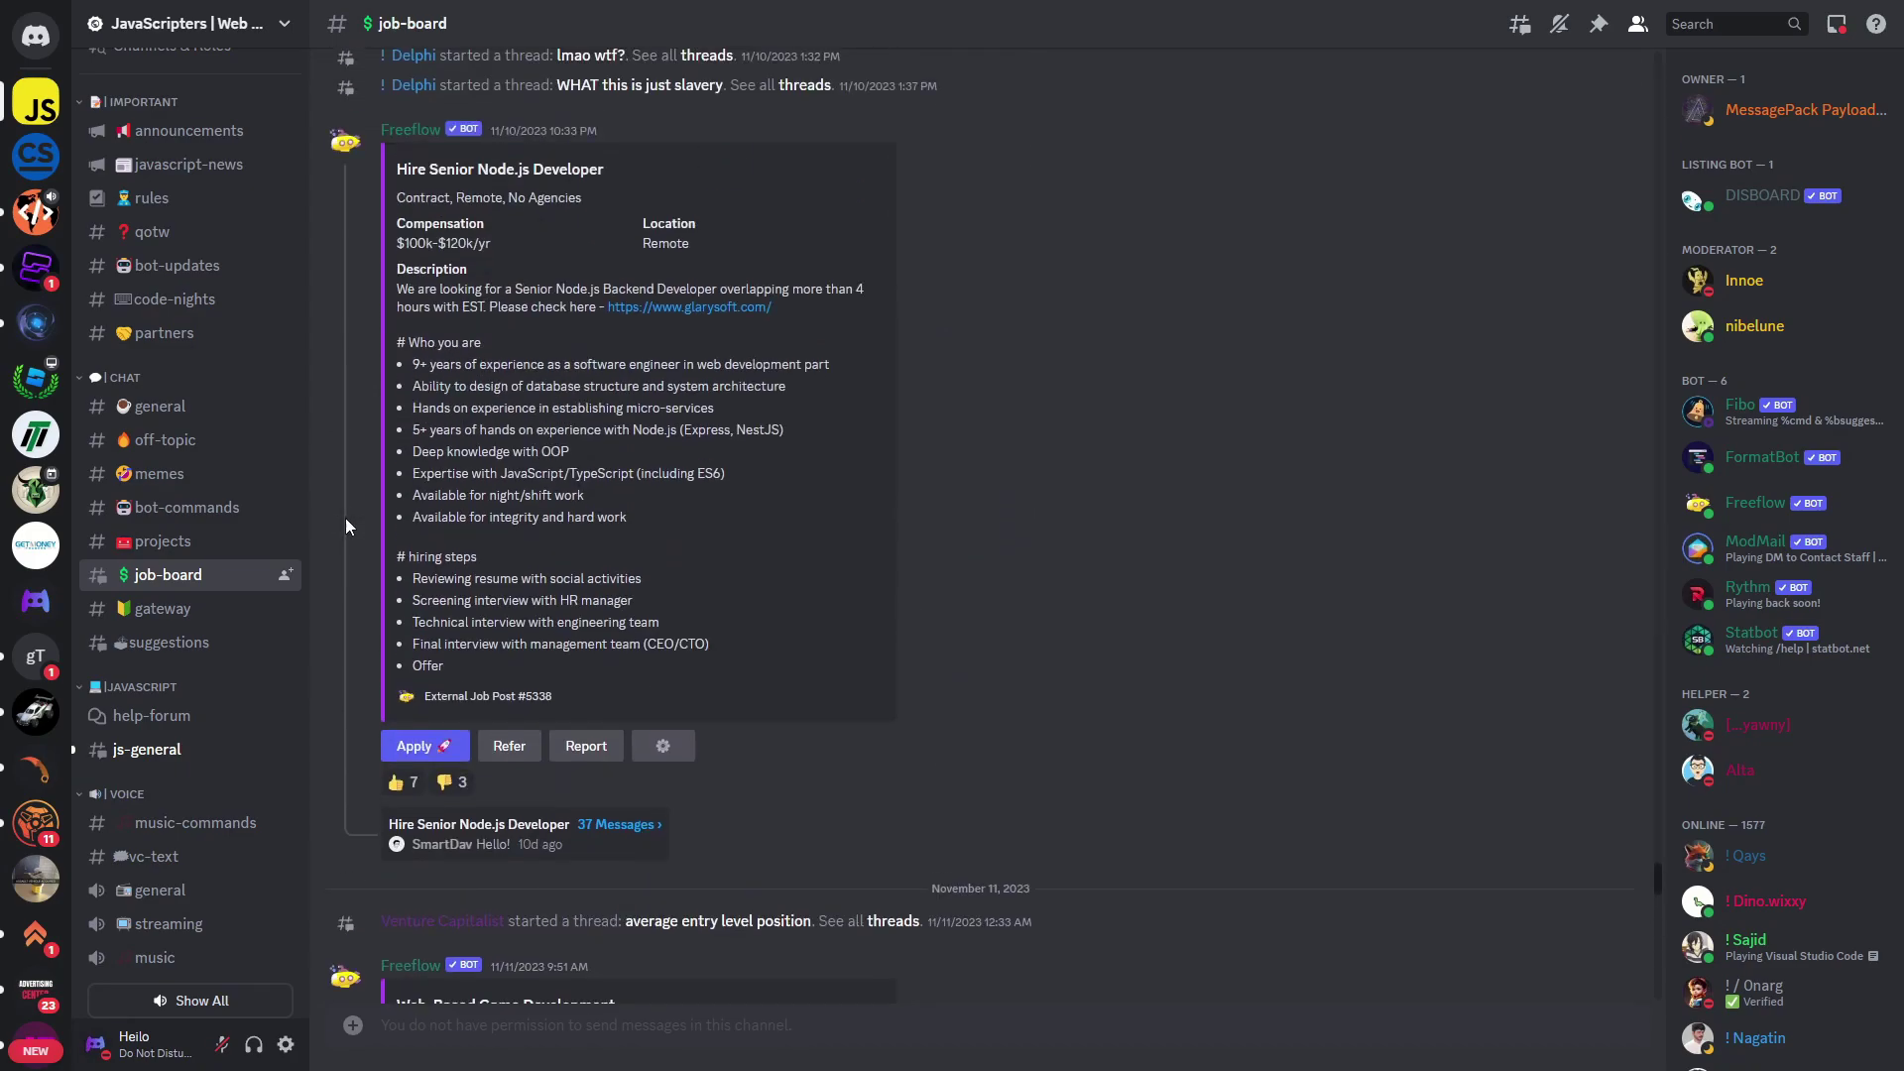
mouse_move(344, 533)
scroll(343, 523, down, 6)
scroll(344, 523, down, 6)
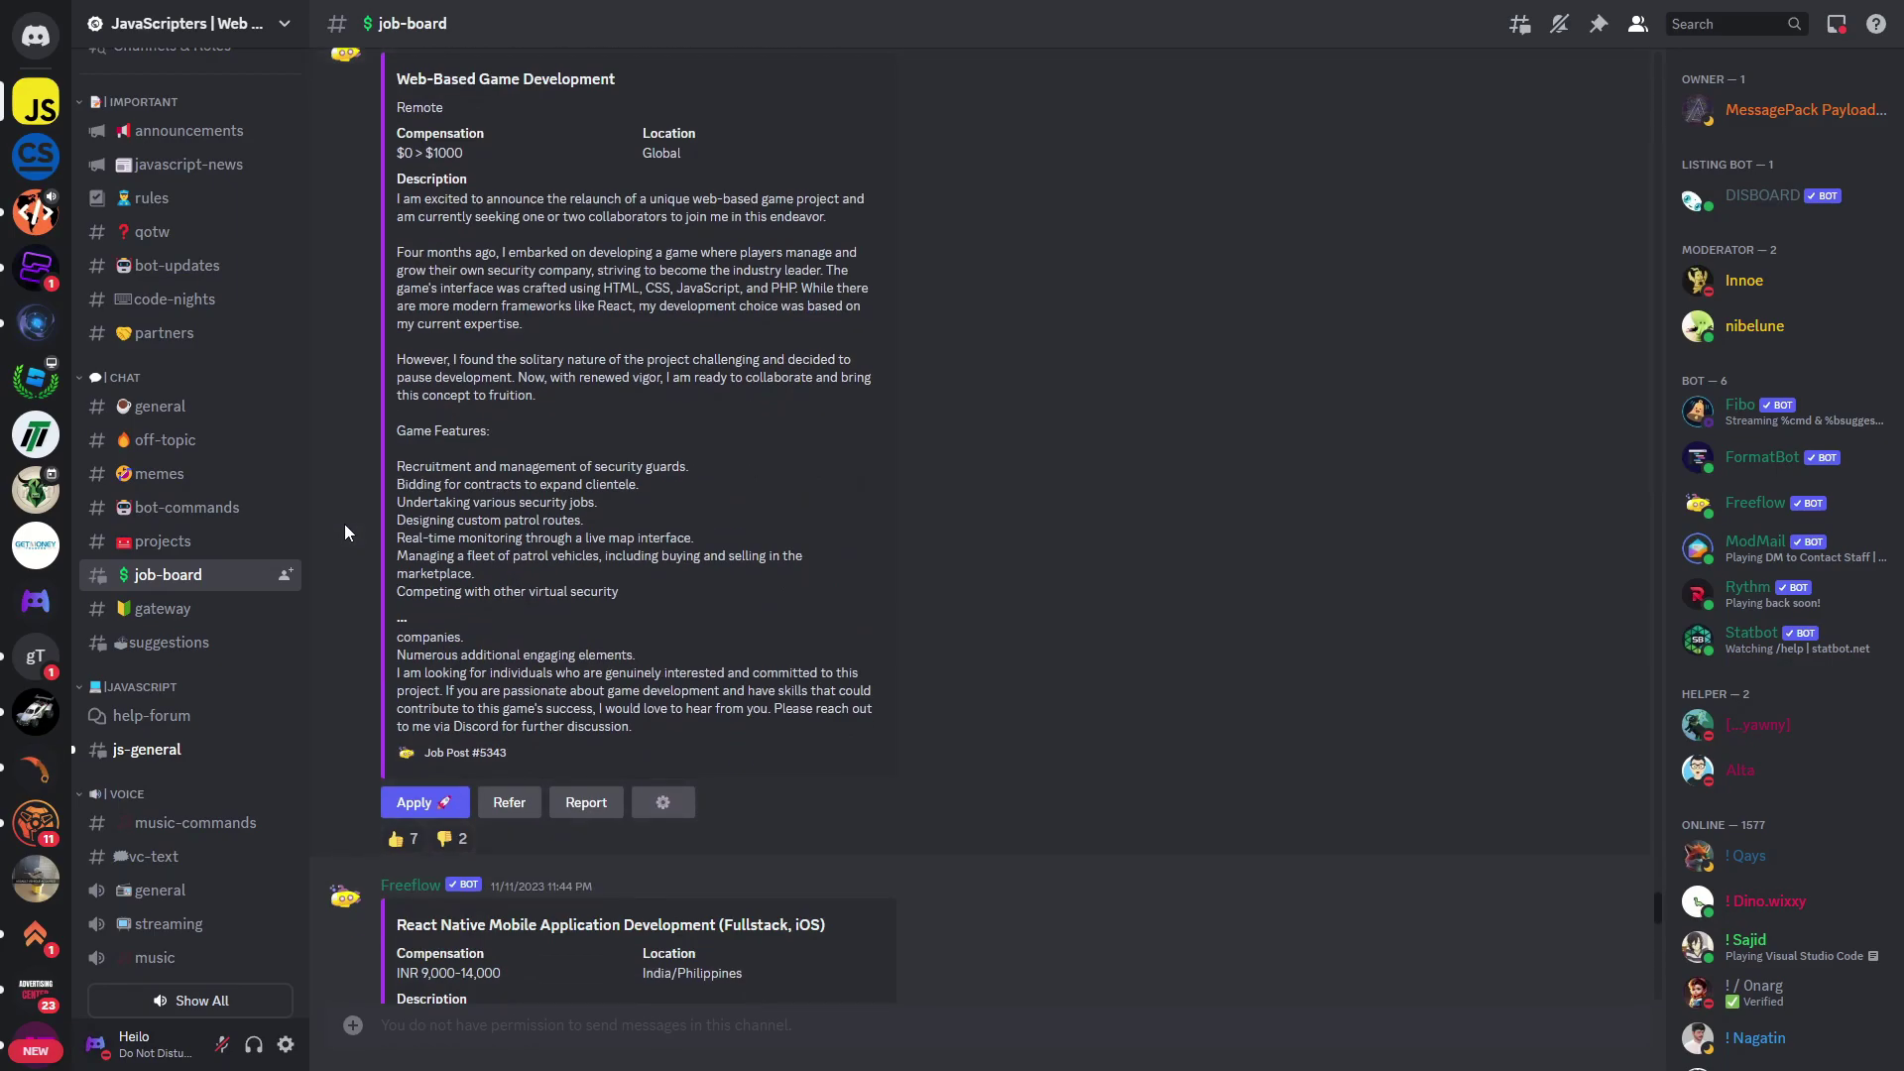
scroll(344, 523, down, 6)
scroll(344, 524, down, 5)
scroll(344, 524, down, 5)
scroll(342, 519, down, 3)
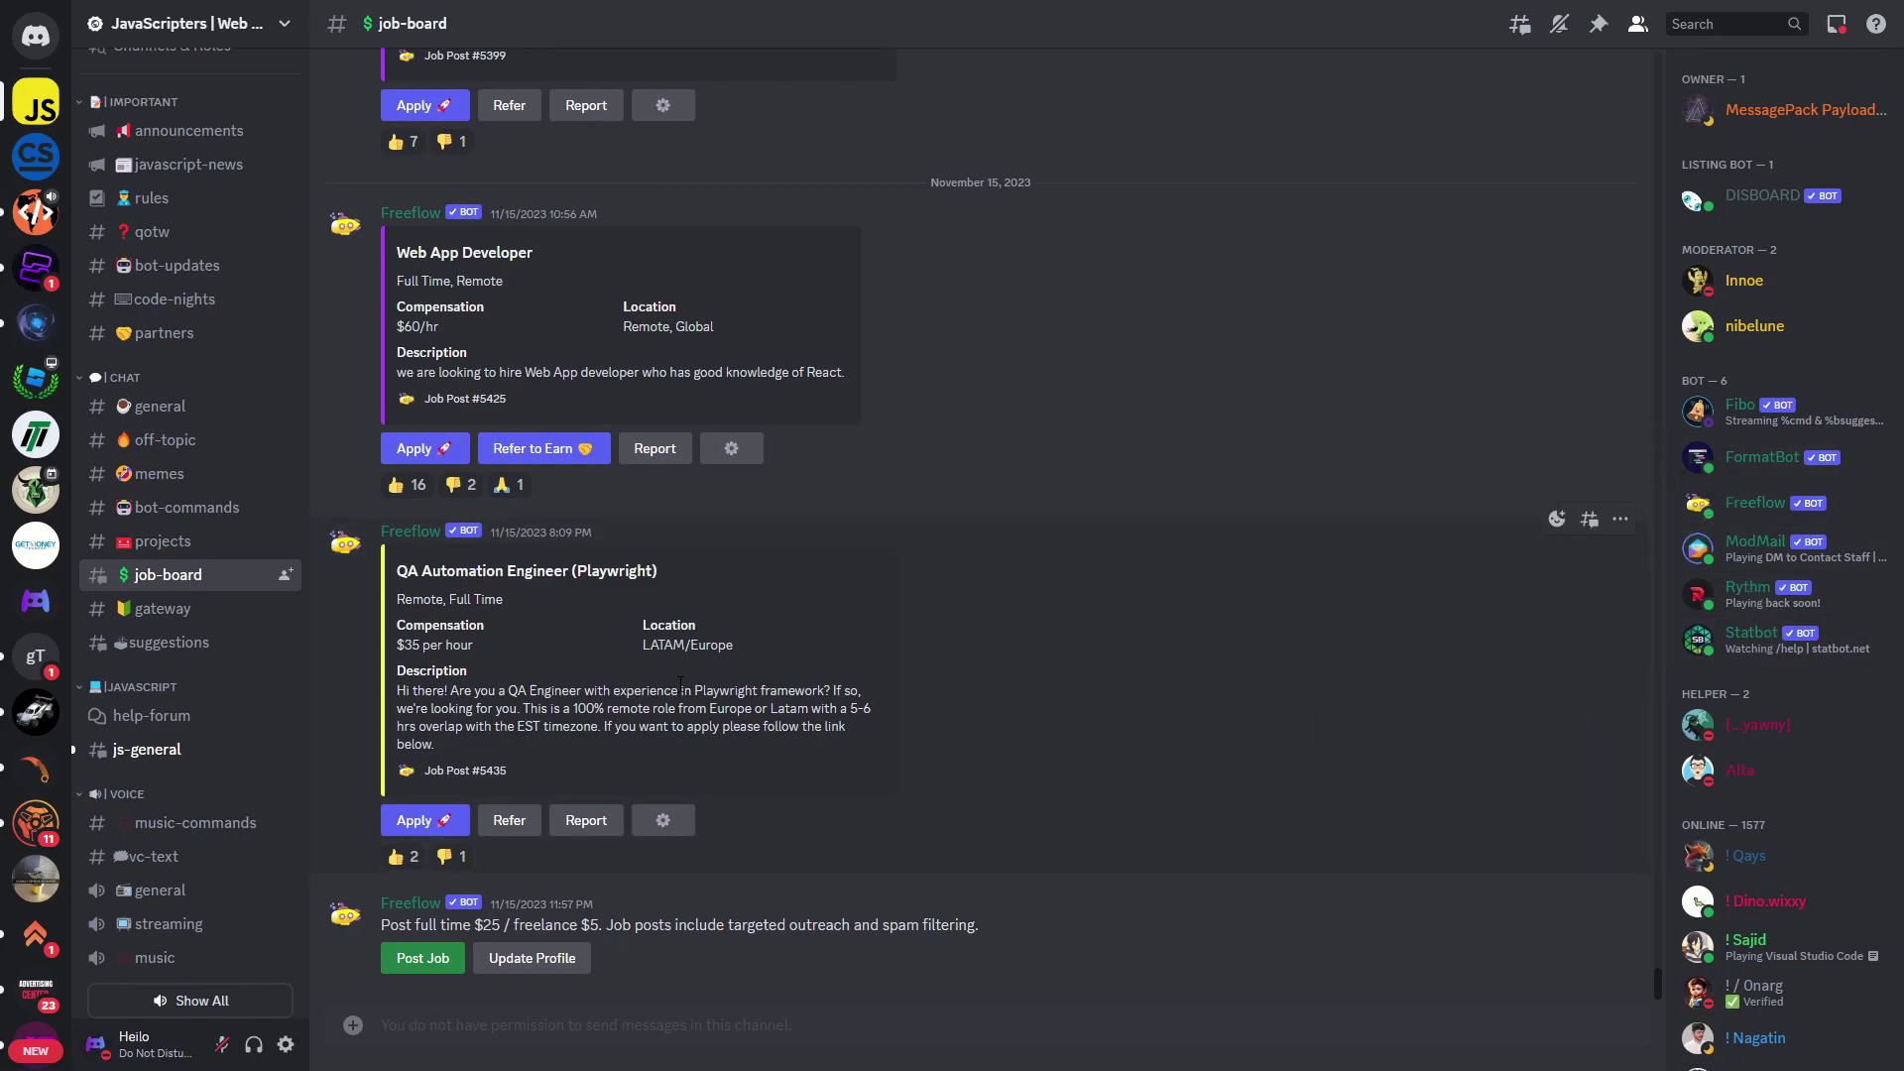
scroll(981, 779, up, 3)
scroll(980, 778, up, 3)
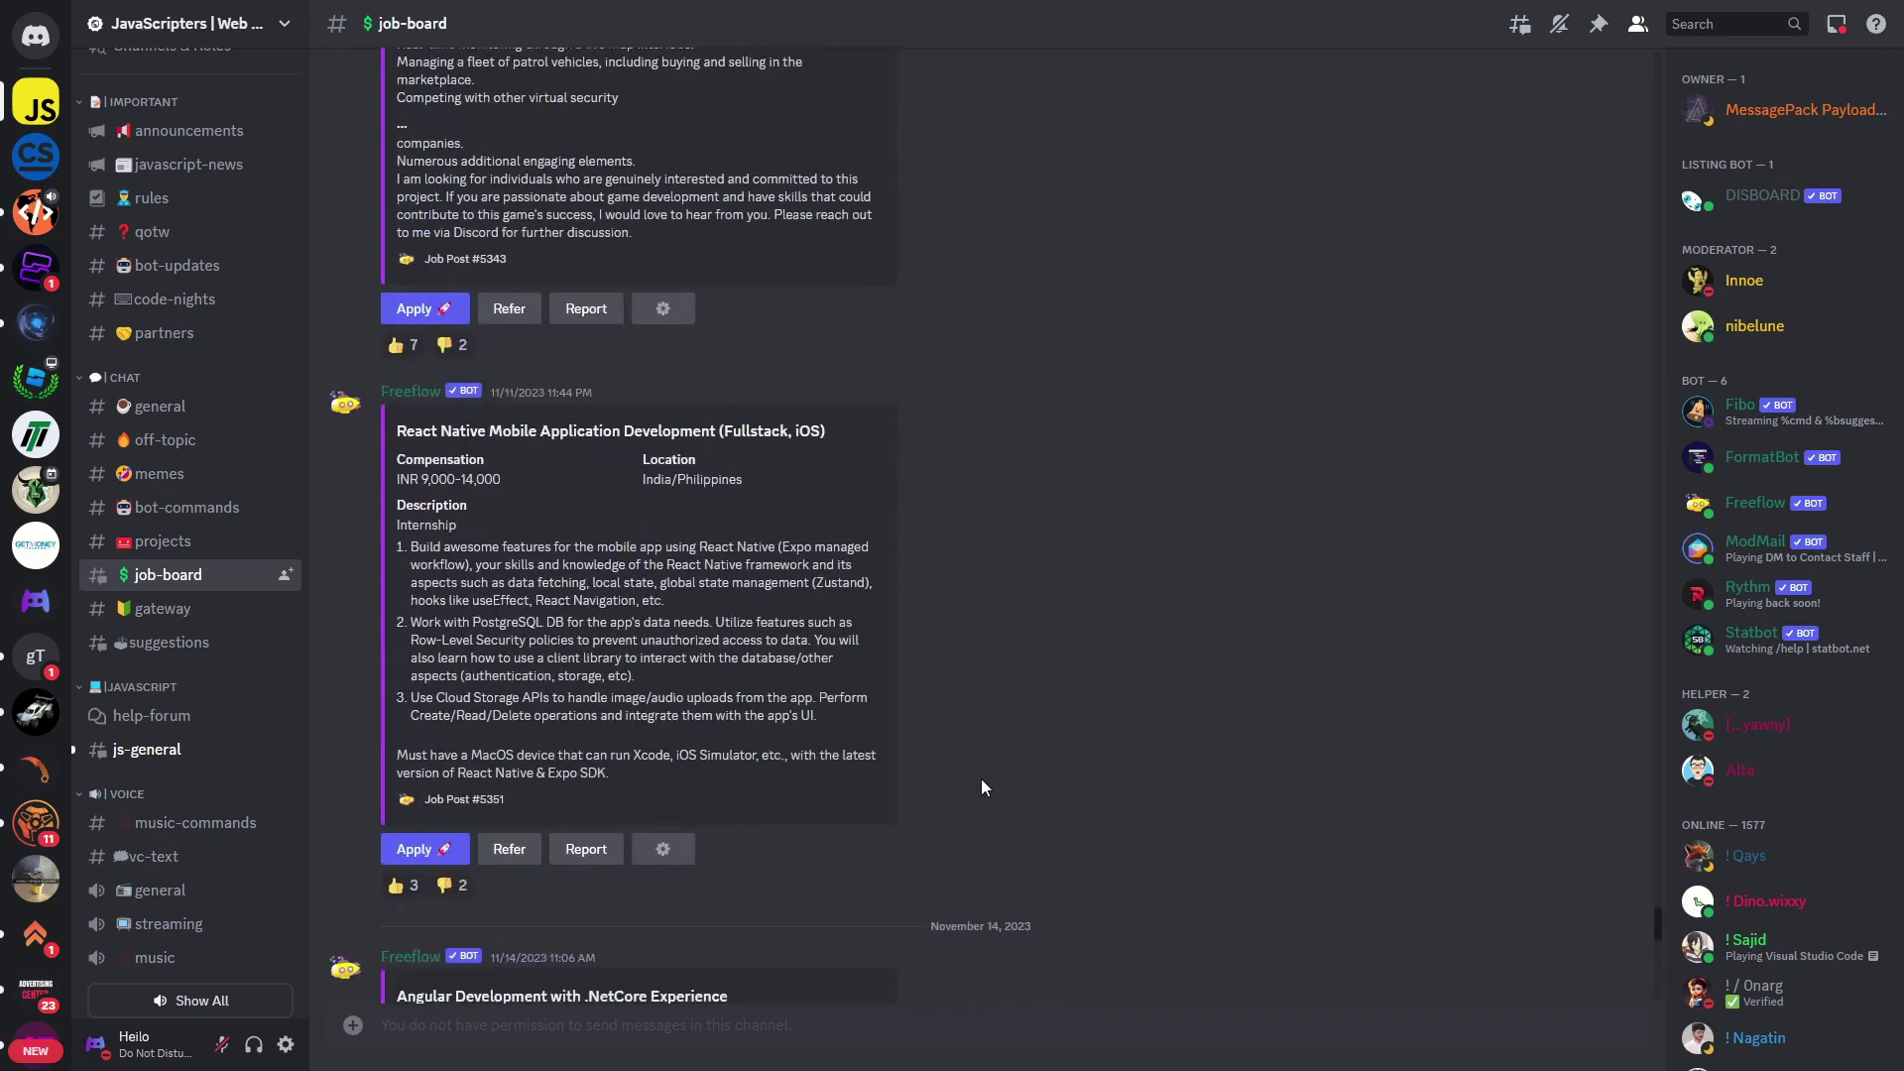
scroll(981, 778, down, 3)
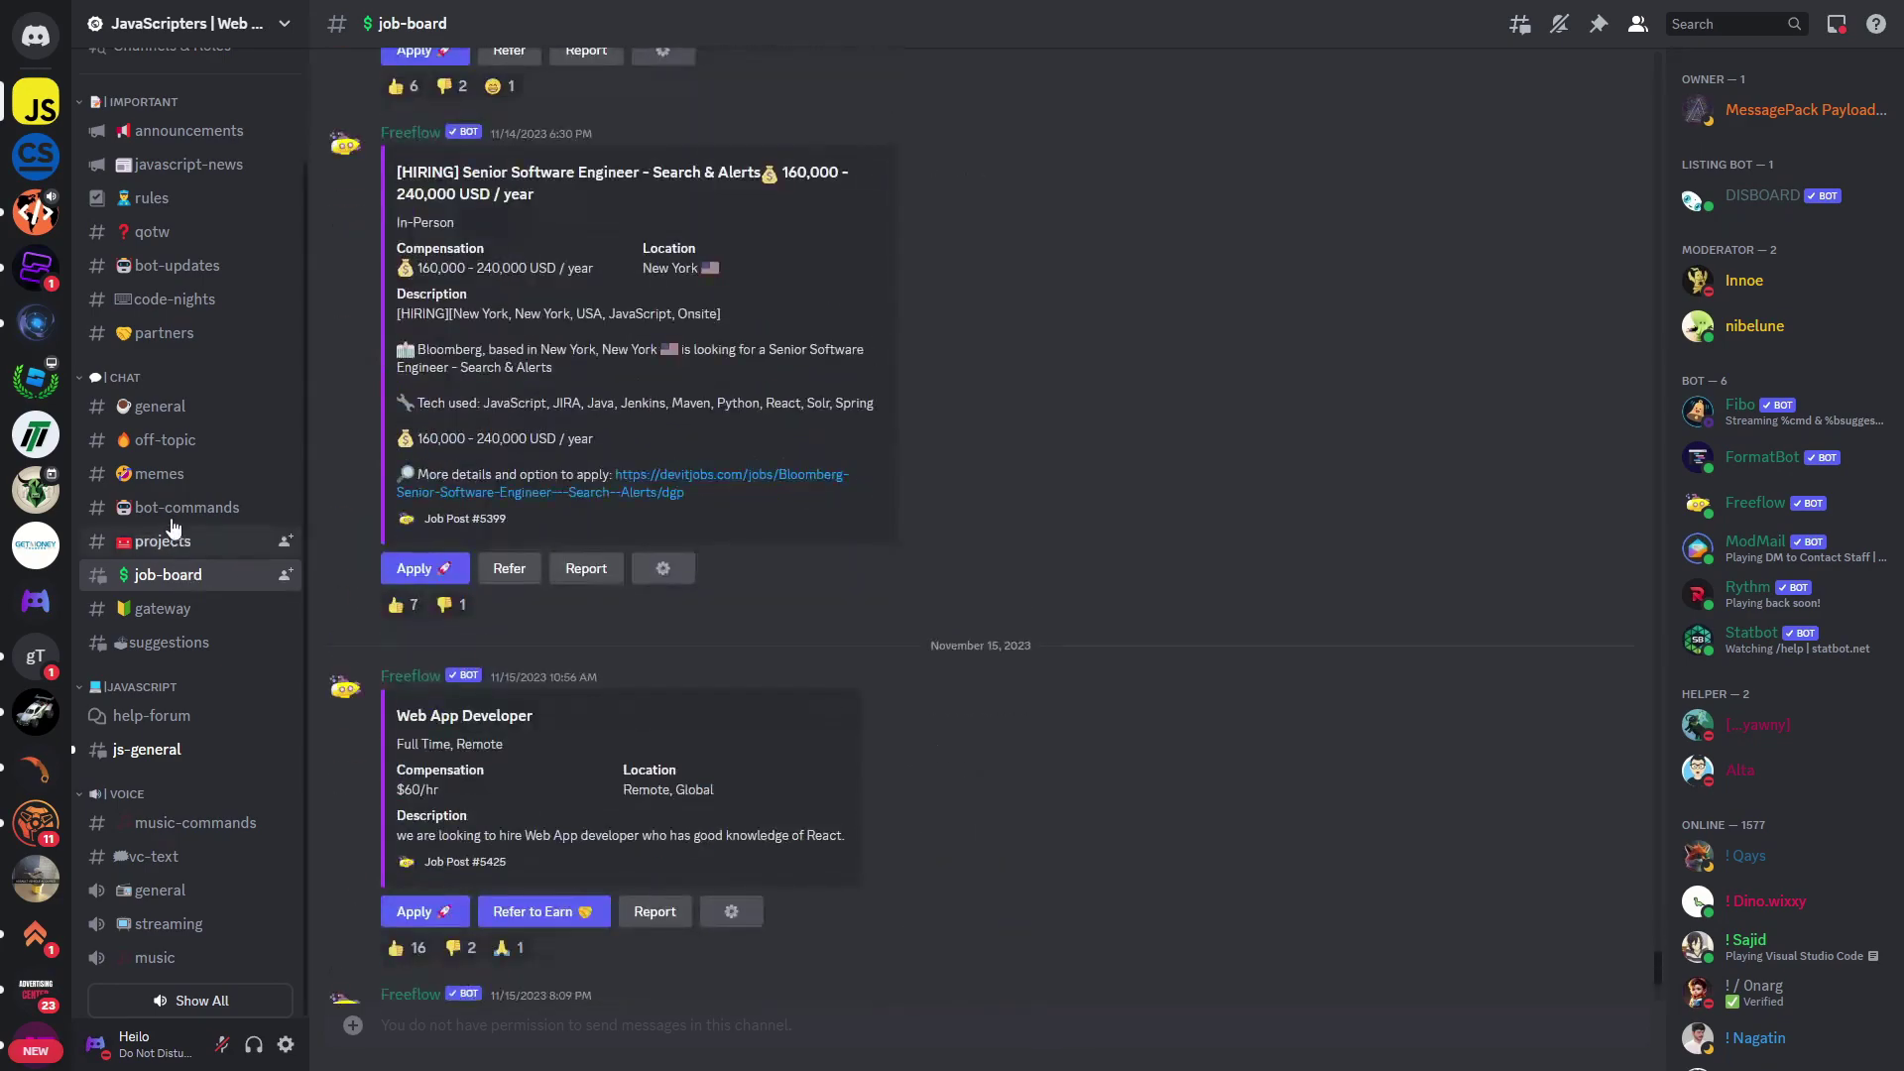
Open #js-general under the JAVASCRIPT category.
click(154, 760)
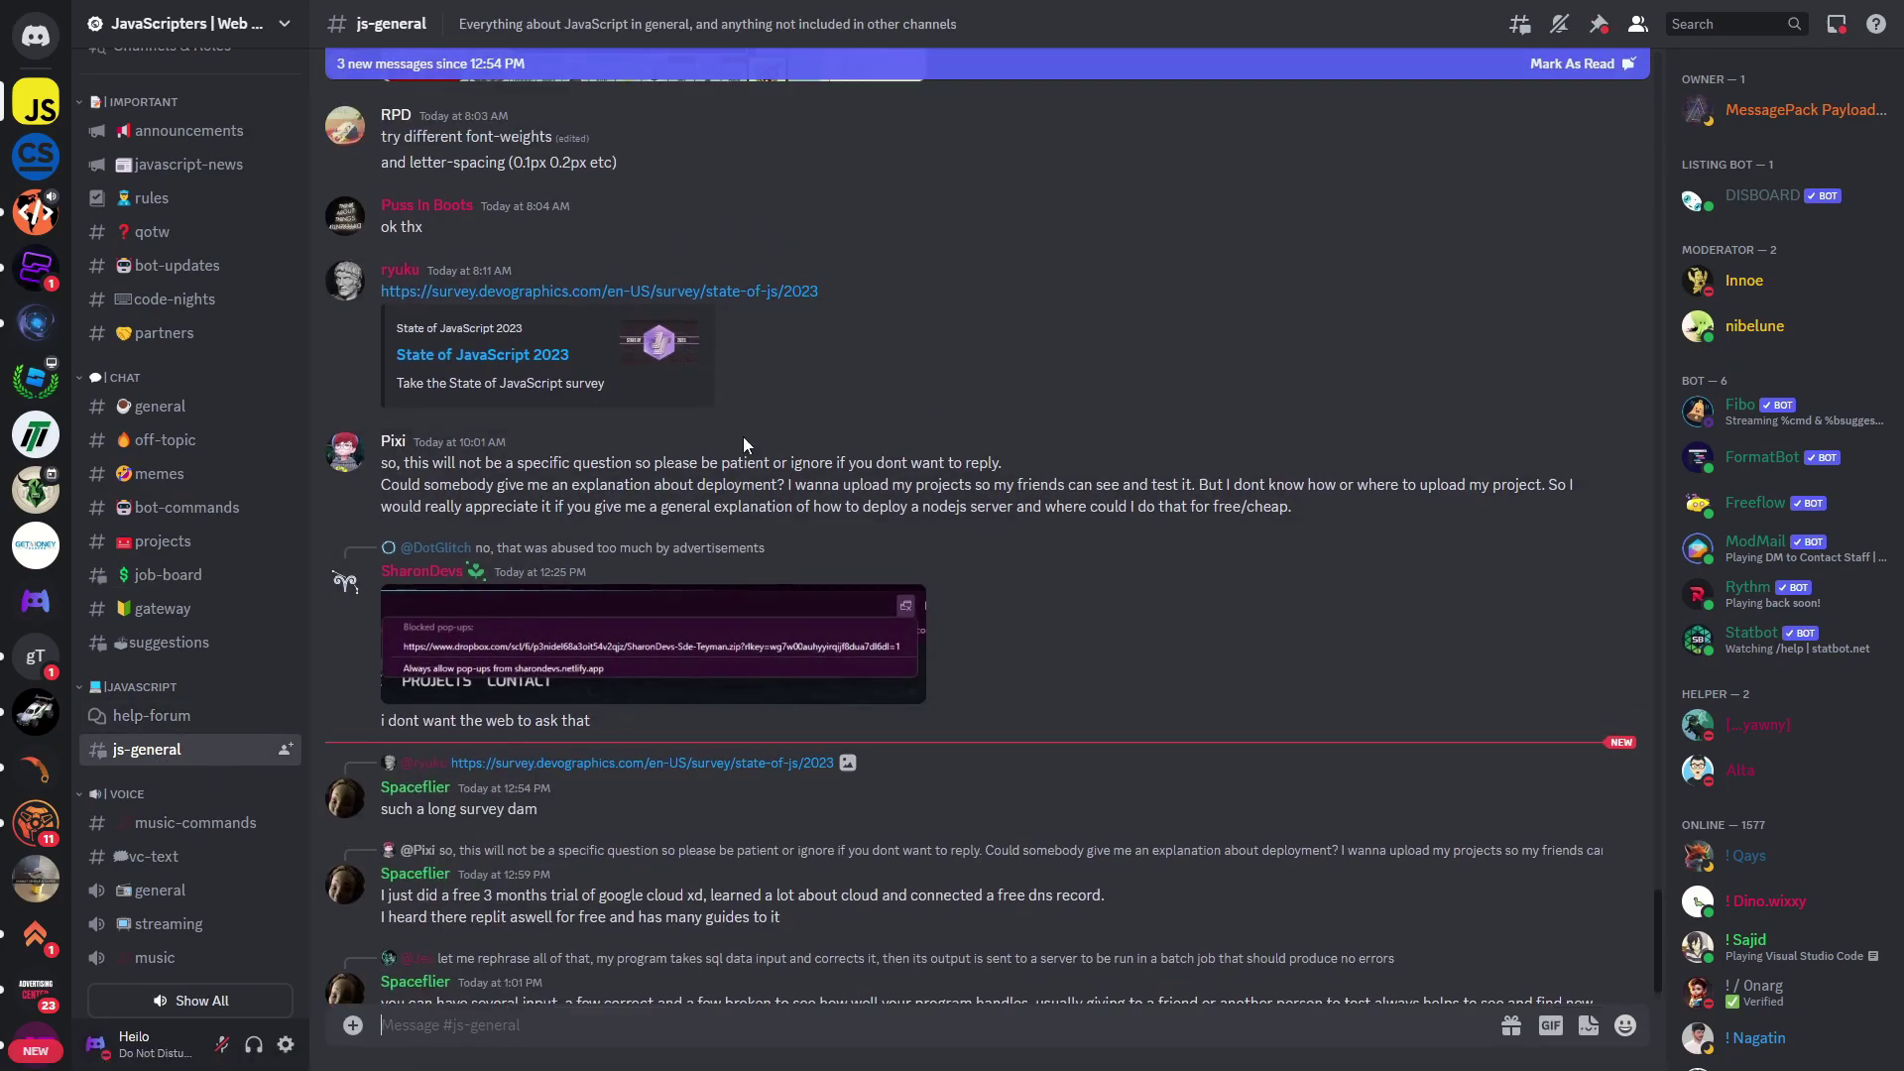
mouse_move(424, 699)
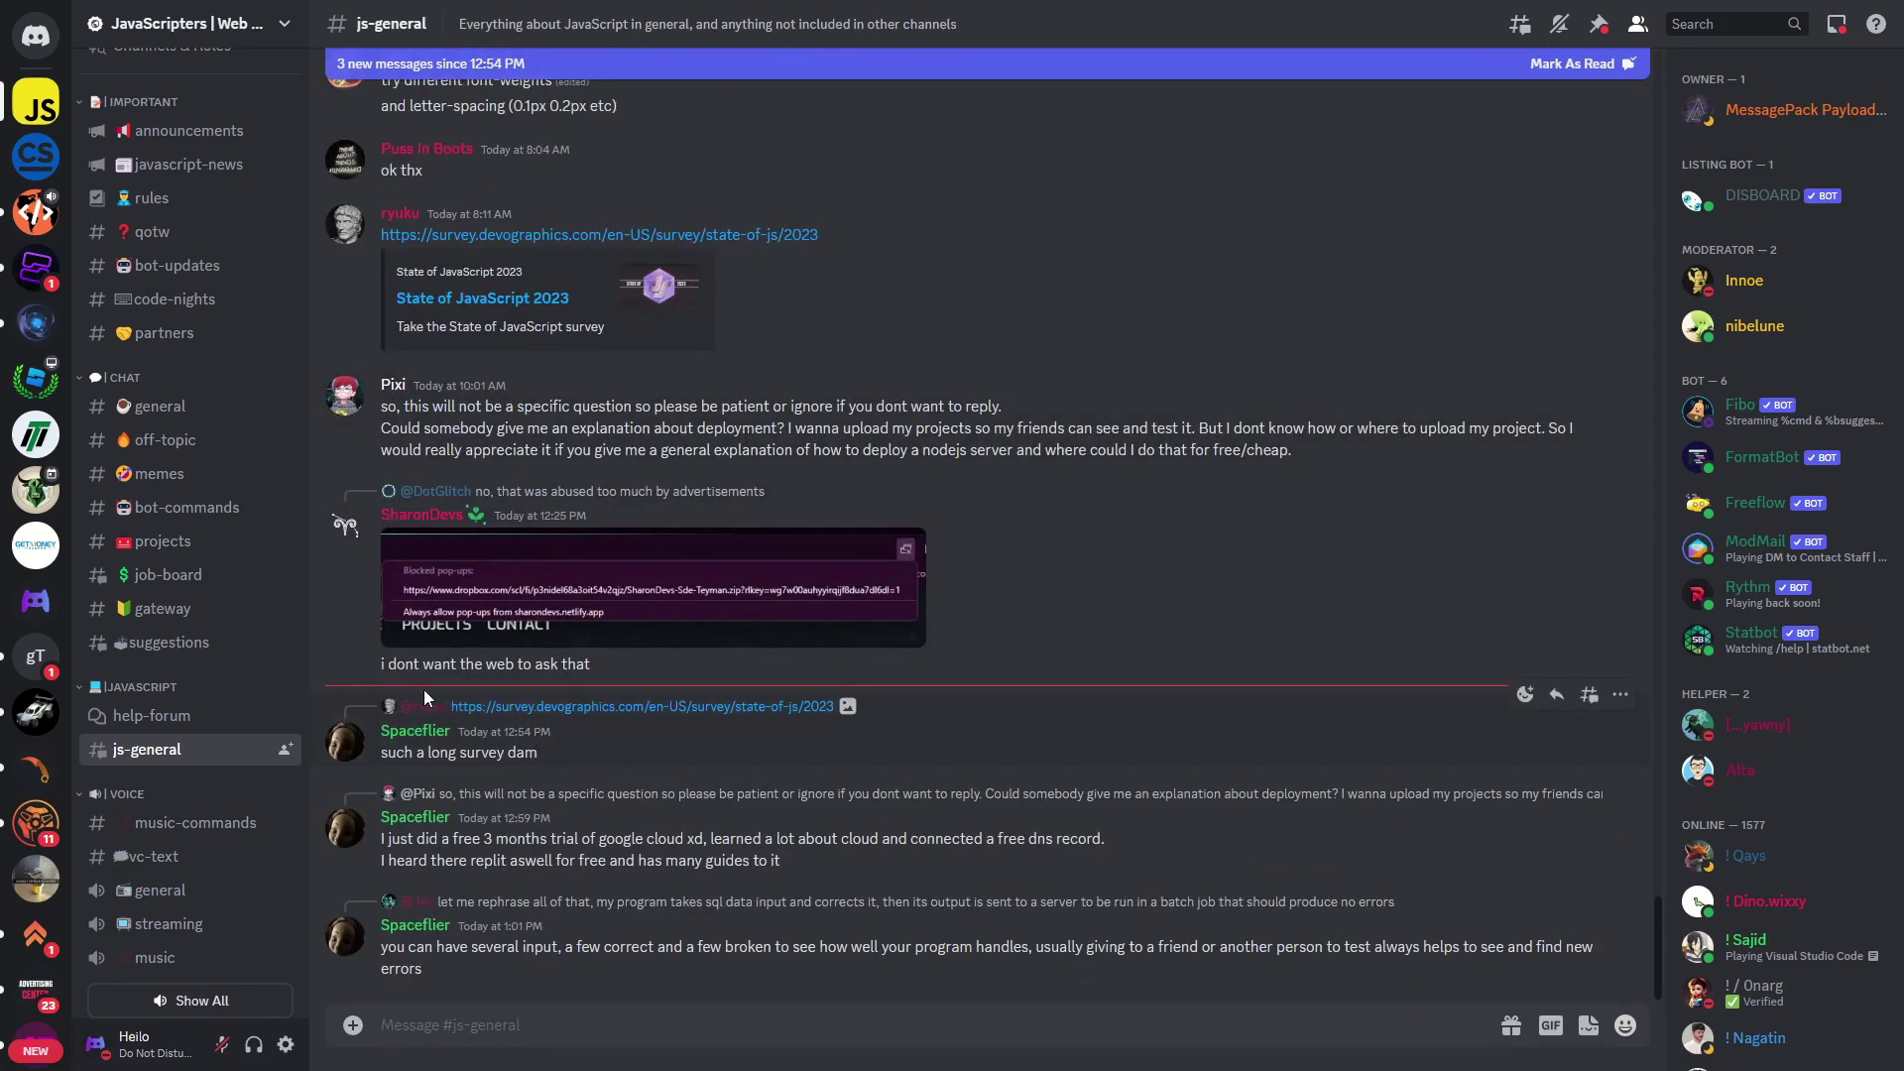
scroll(150, 603, up, 2)
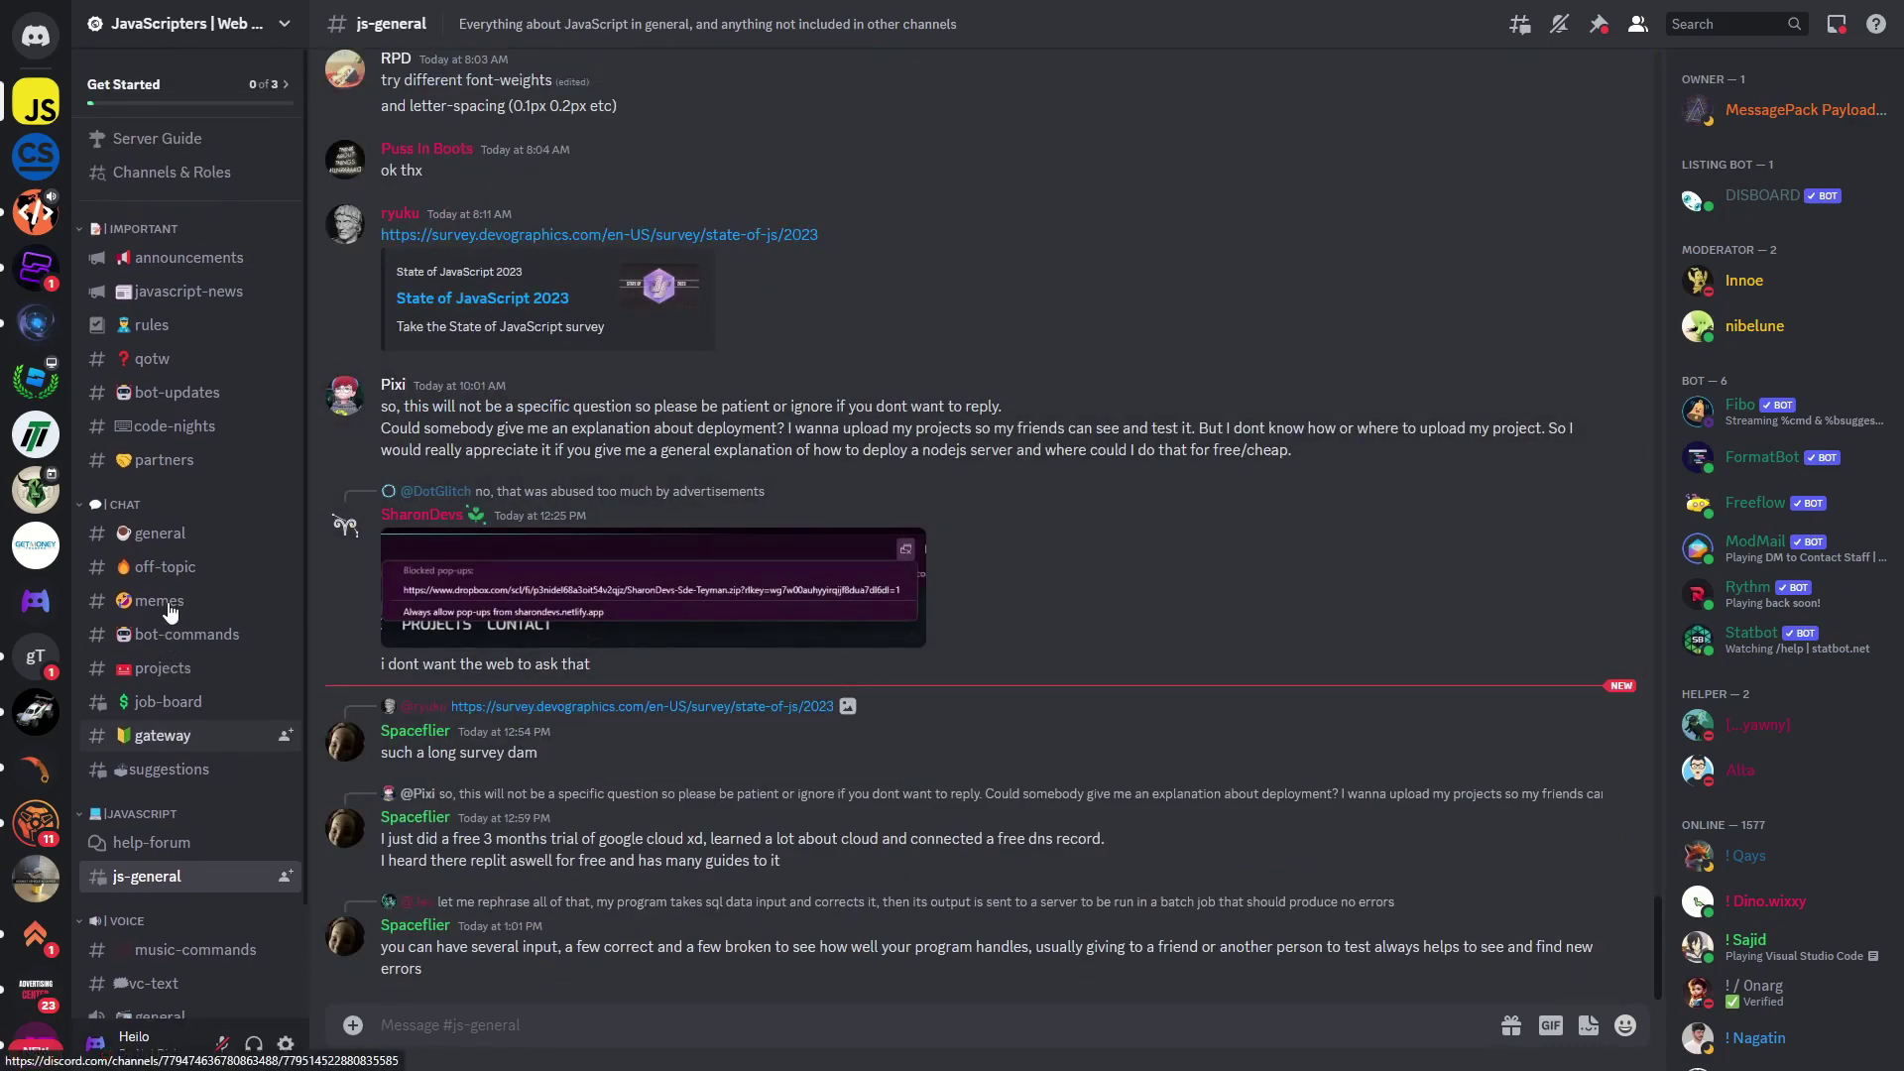
Open Channels & Roles and browse the JavaScripters server's full channel list.
click(167, 176)
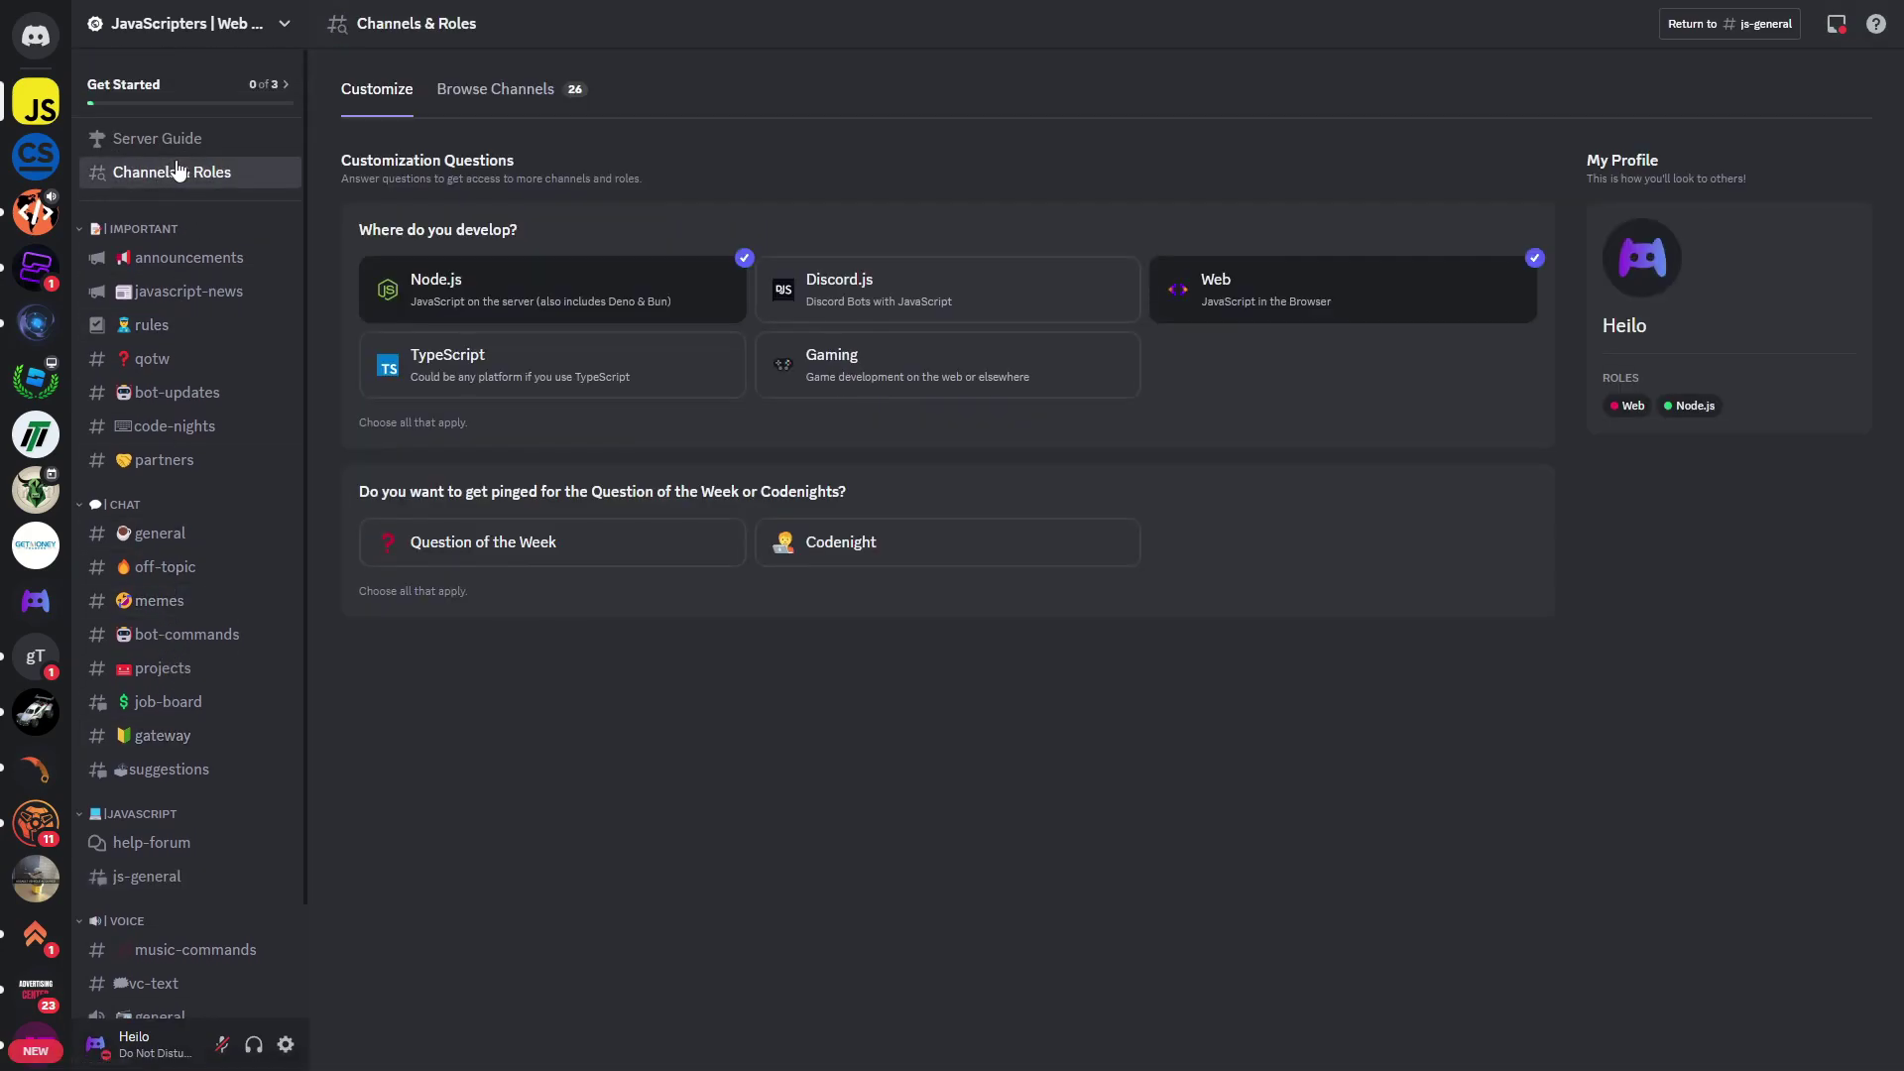
click(502, 93)
scroll(561, 540, down, 3)
scroll(566, 502, up, 1)
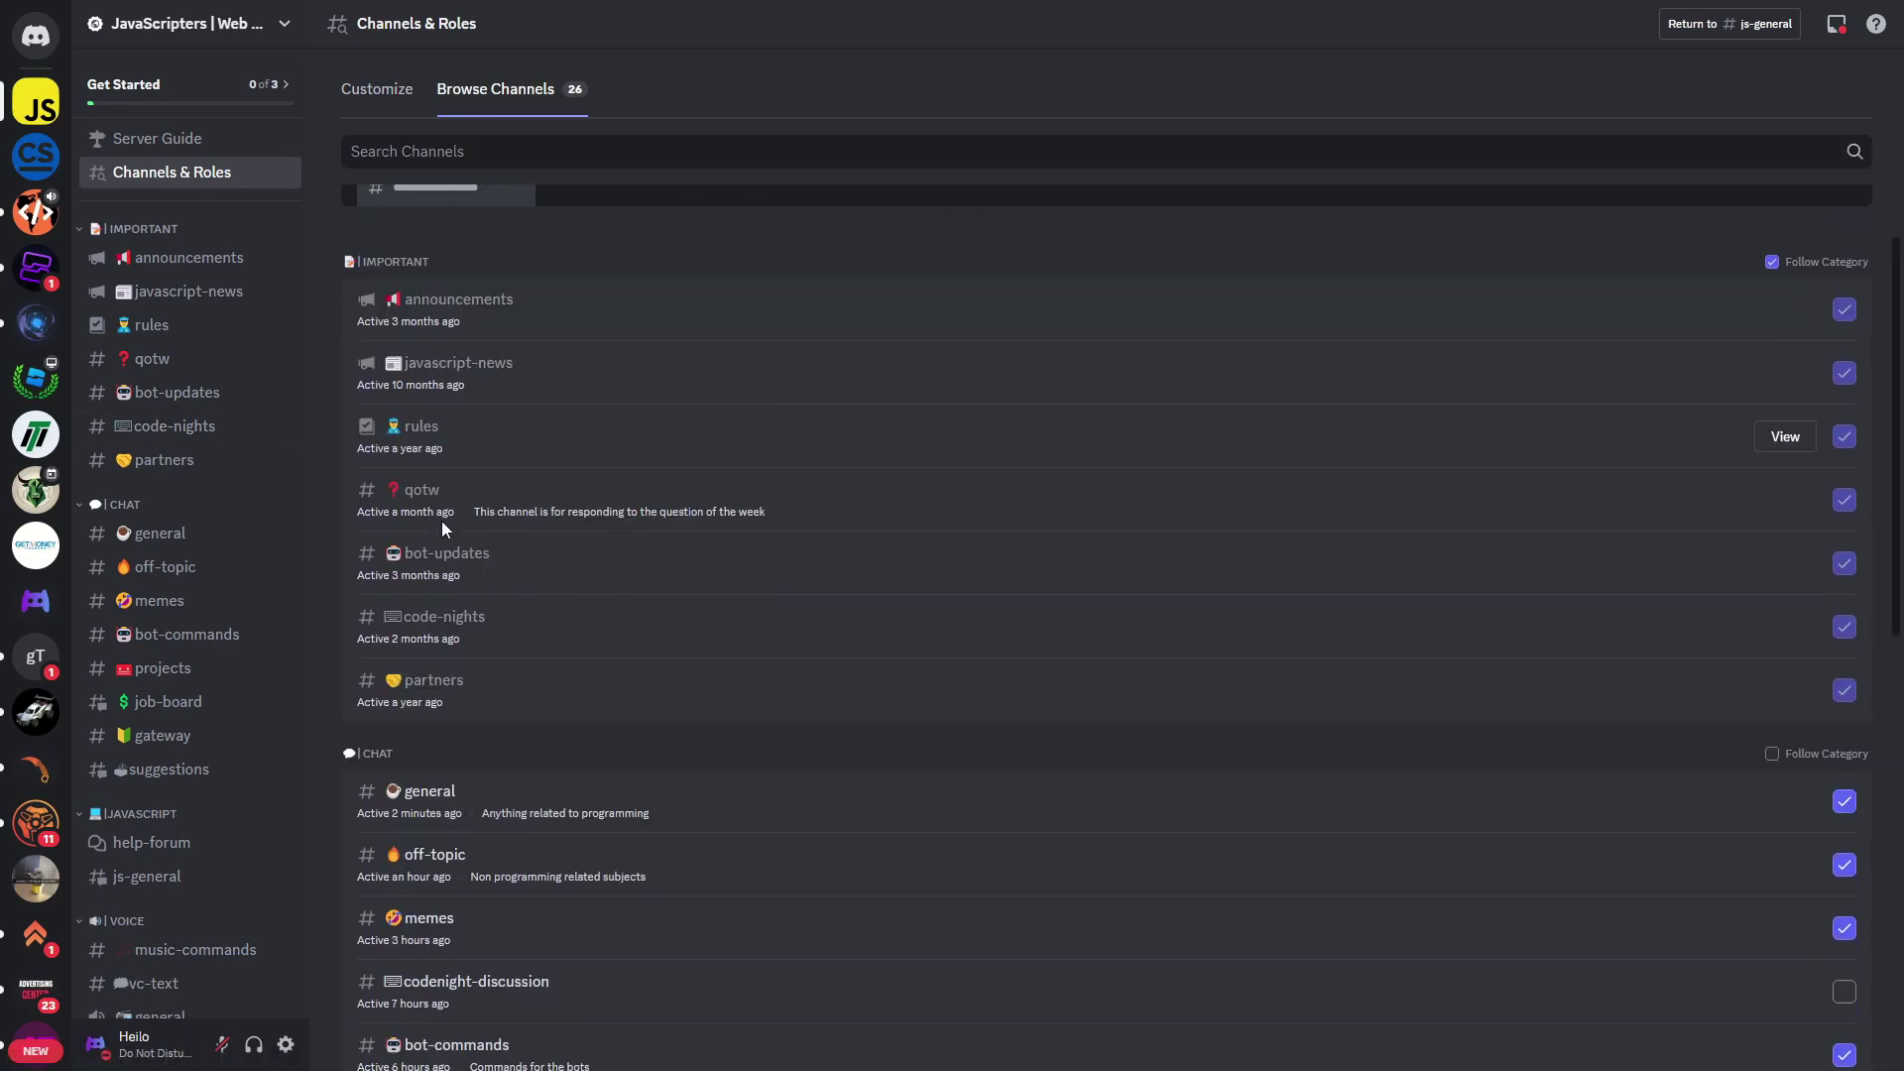
scroll(442, 527, down, 4)
scroll(443, 517, down, 2)
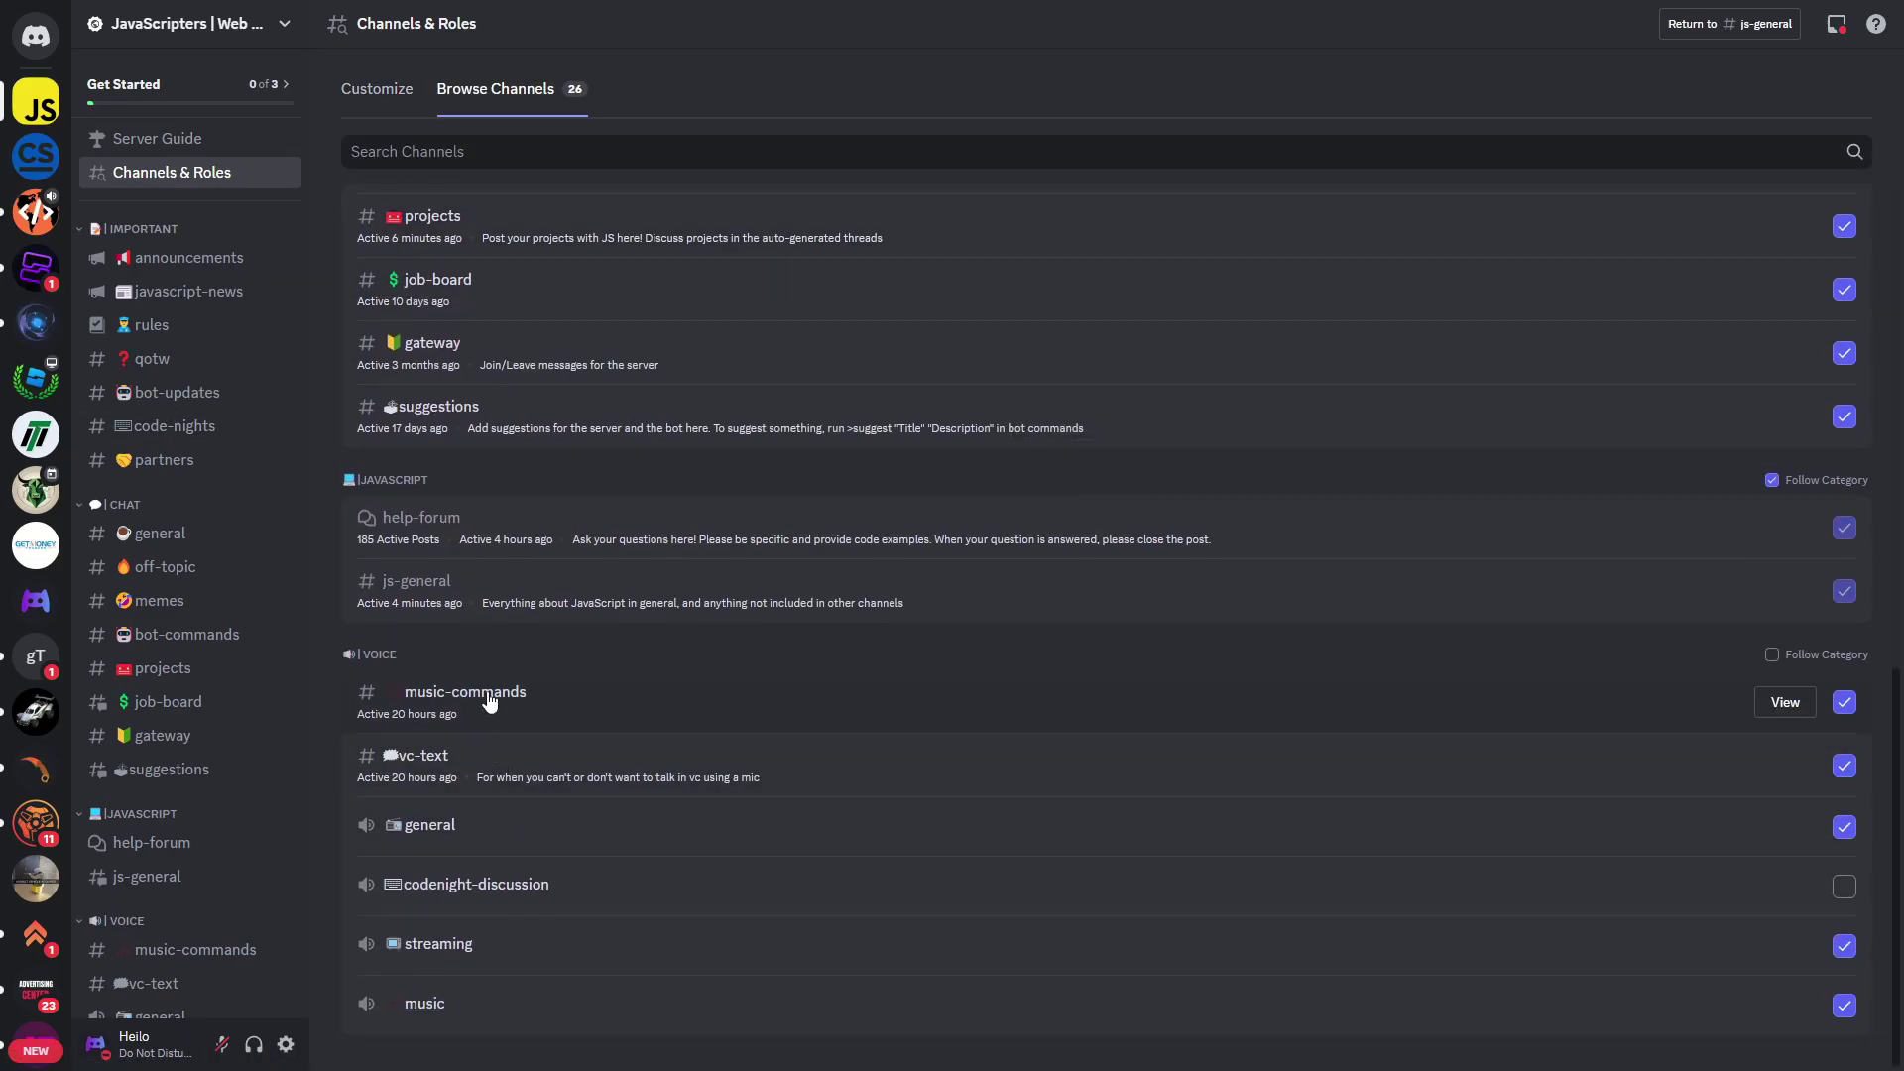
scroll(474, 560, up, 2)
scroll(458, 775, up, 2)
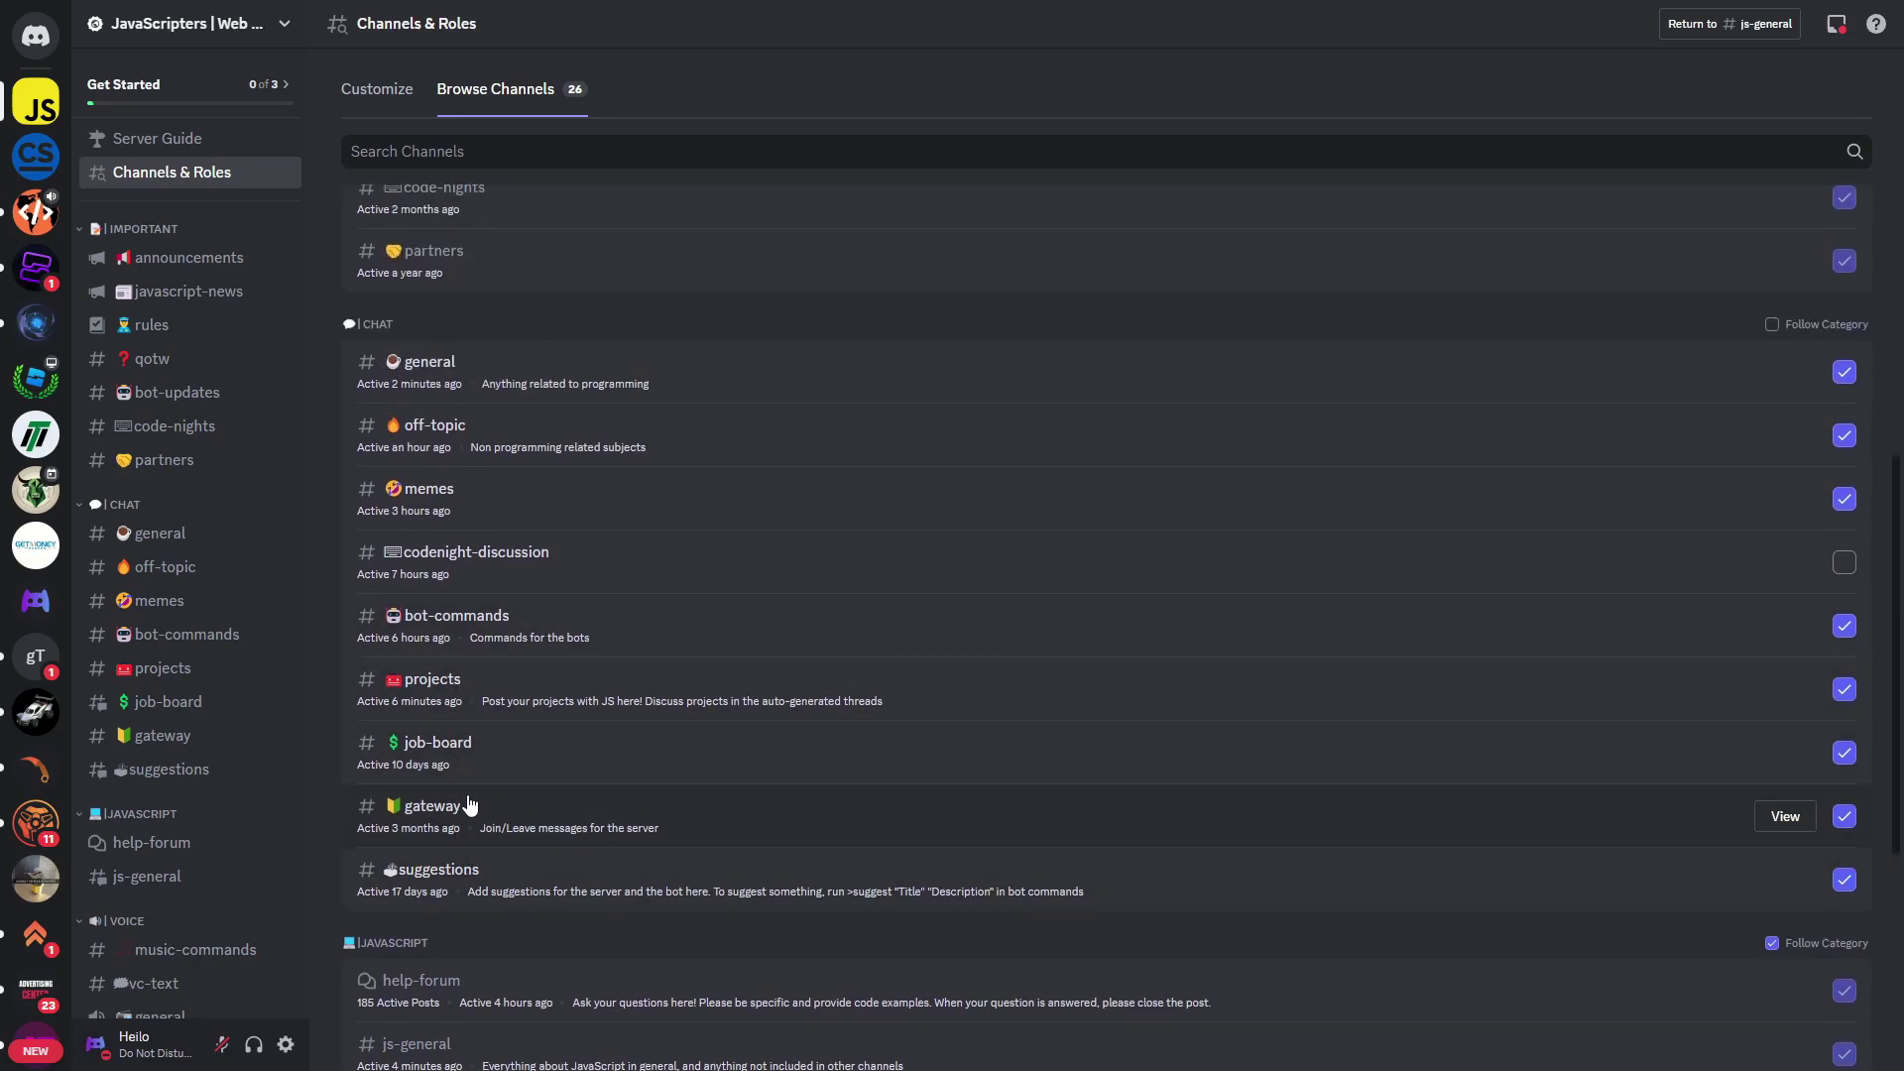
scroll(469, 804, up, 2)
scroll(498, 597, up, 3)
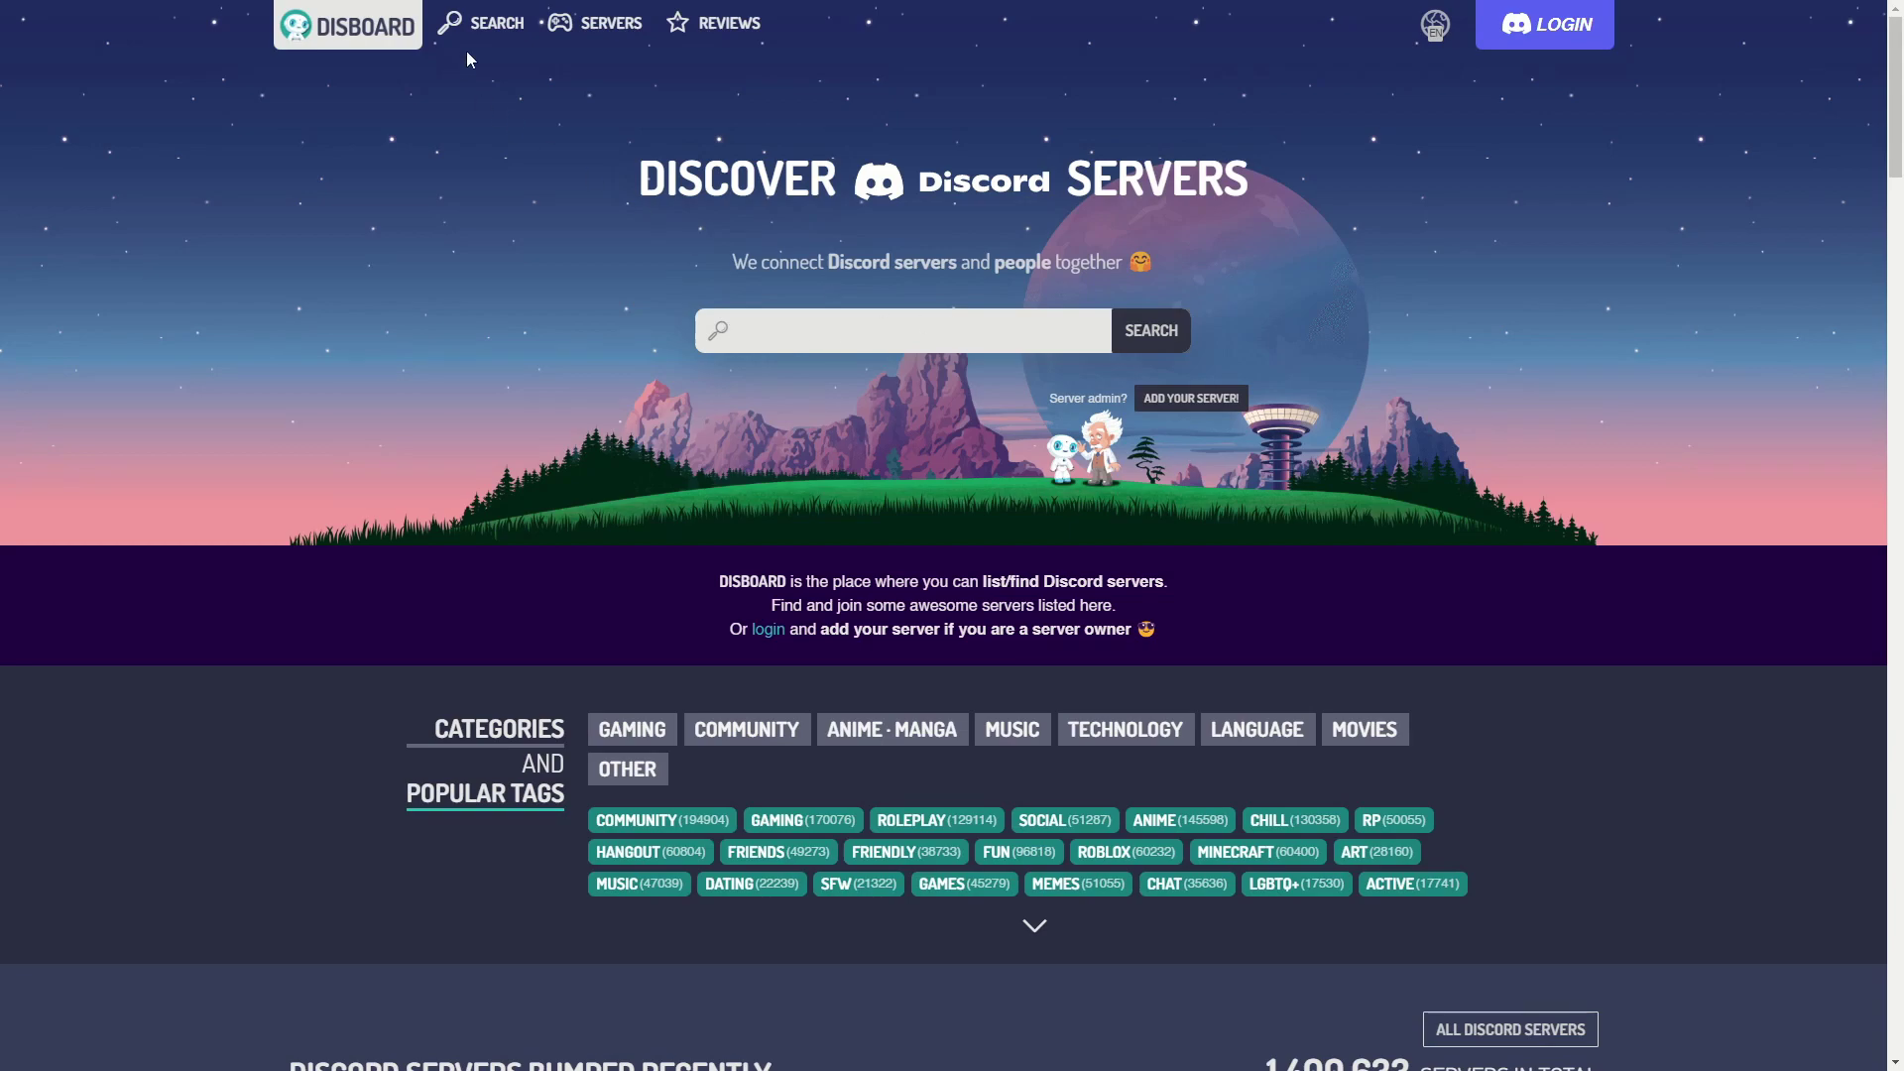
Search Disboard for the web-development tag, listing 137 servers such as Arson Development and Codex.
click(486, 31)
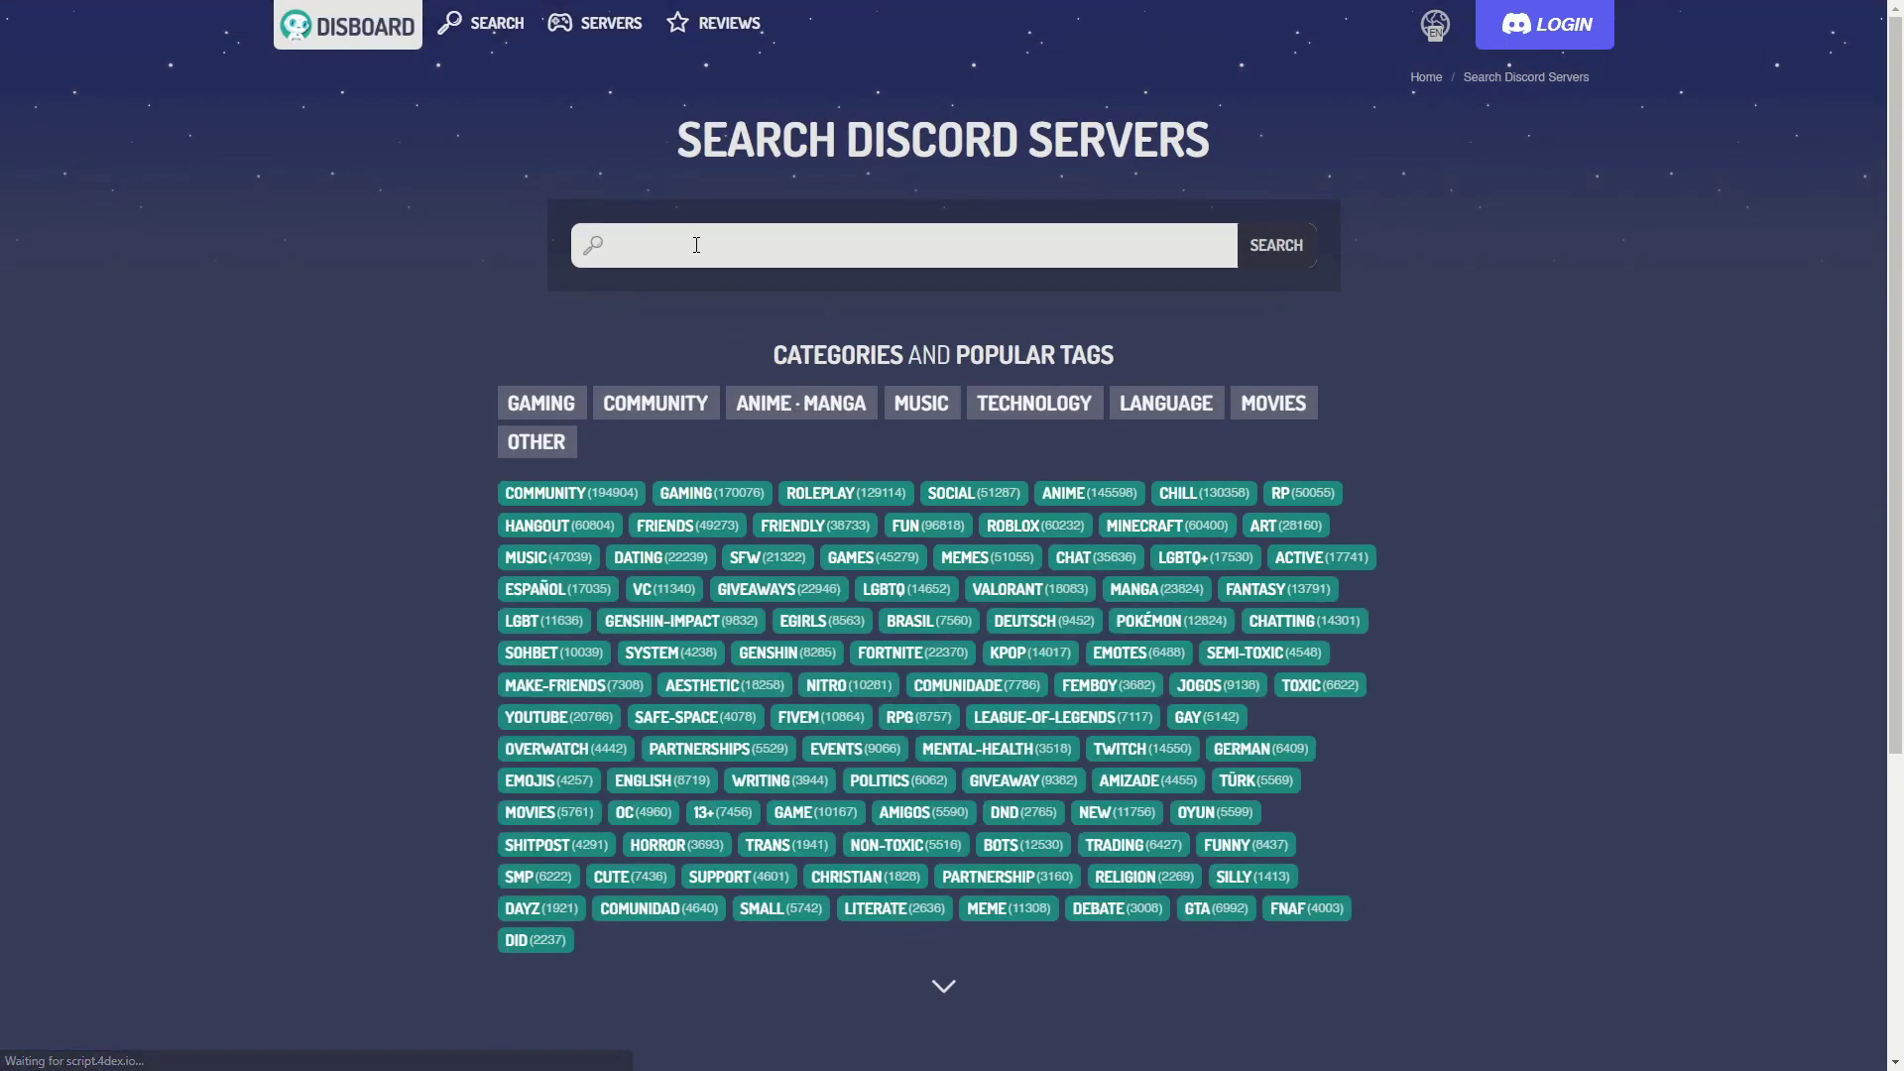
click(695, 244)
text(codin)
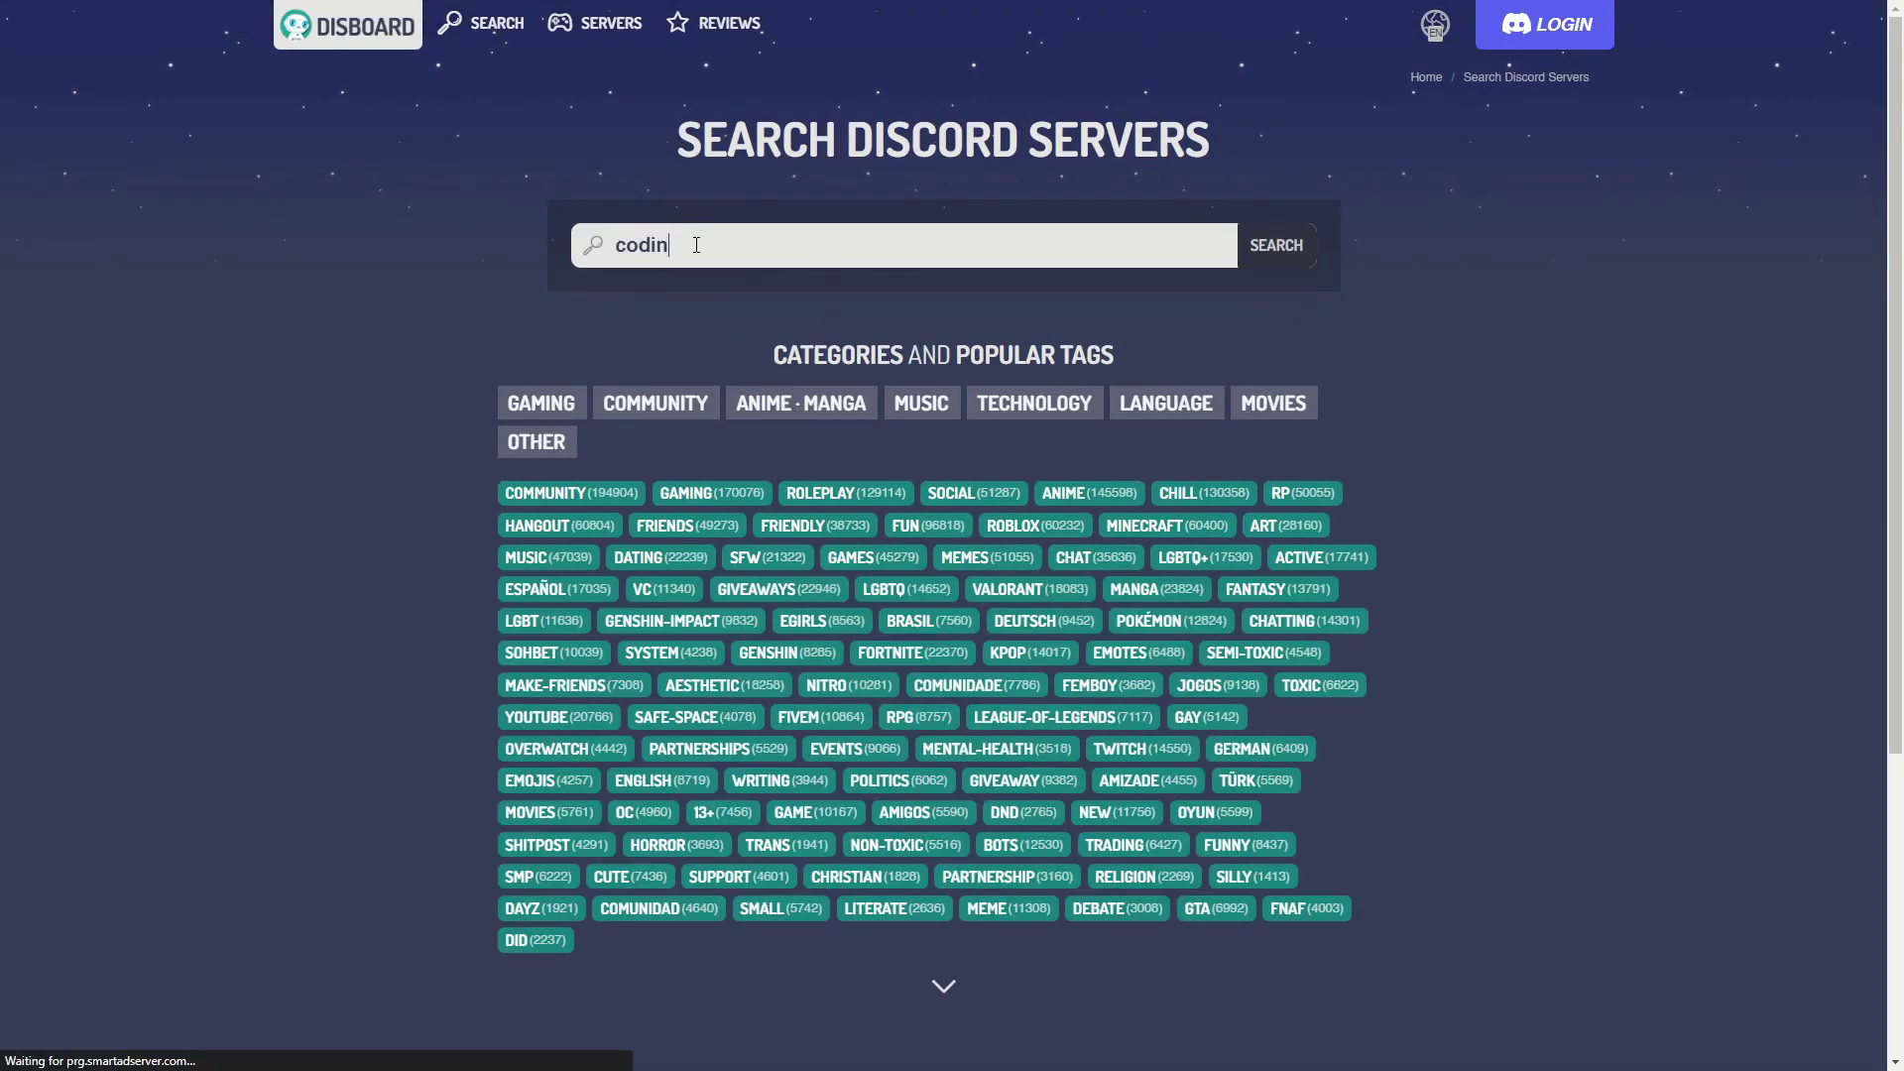
text(g)
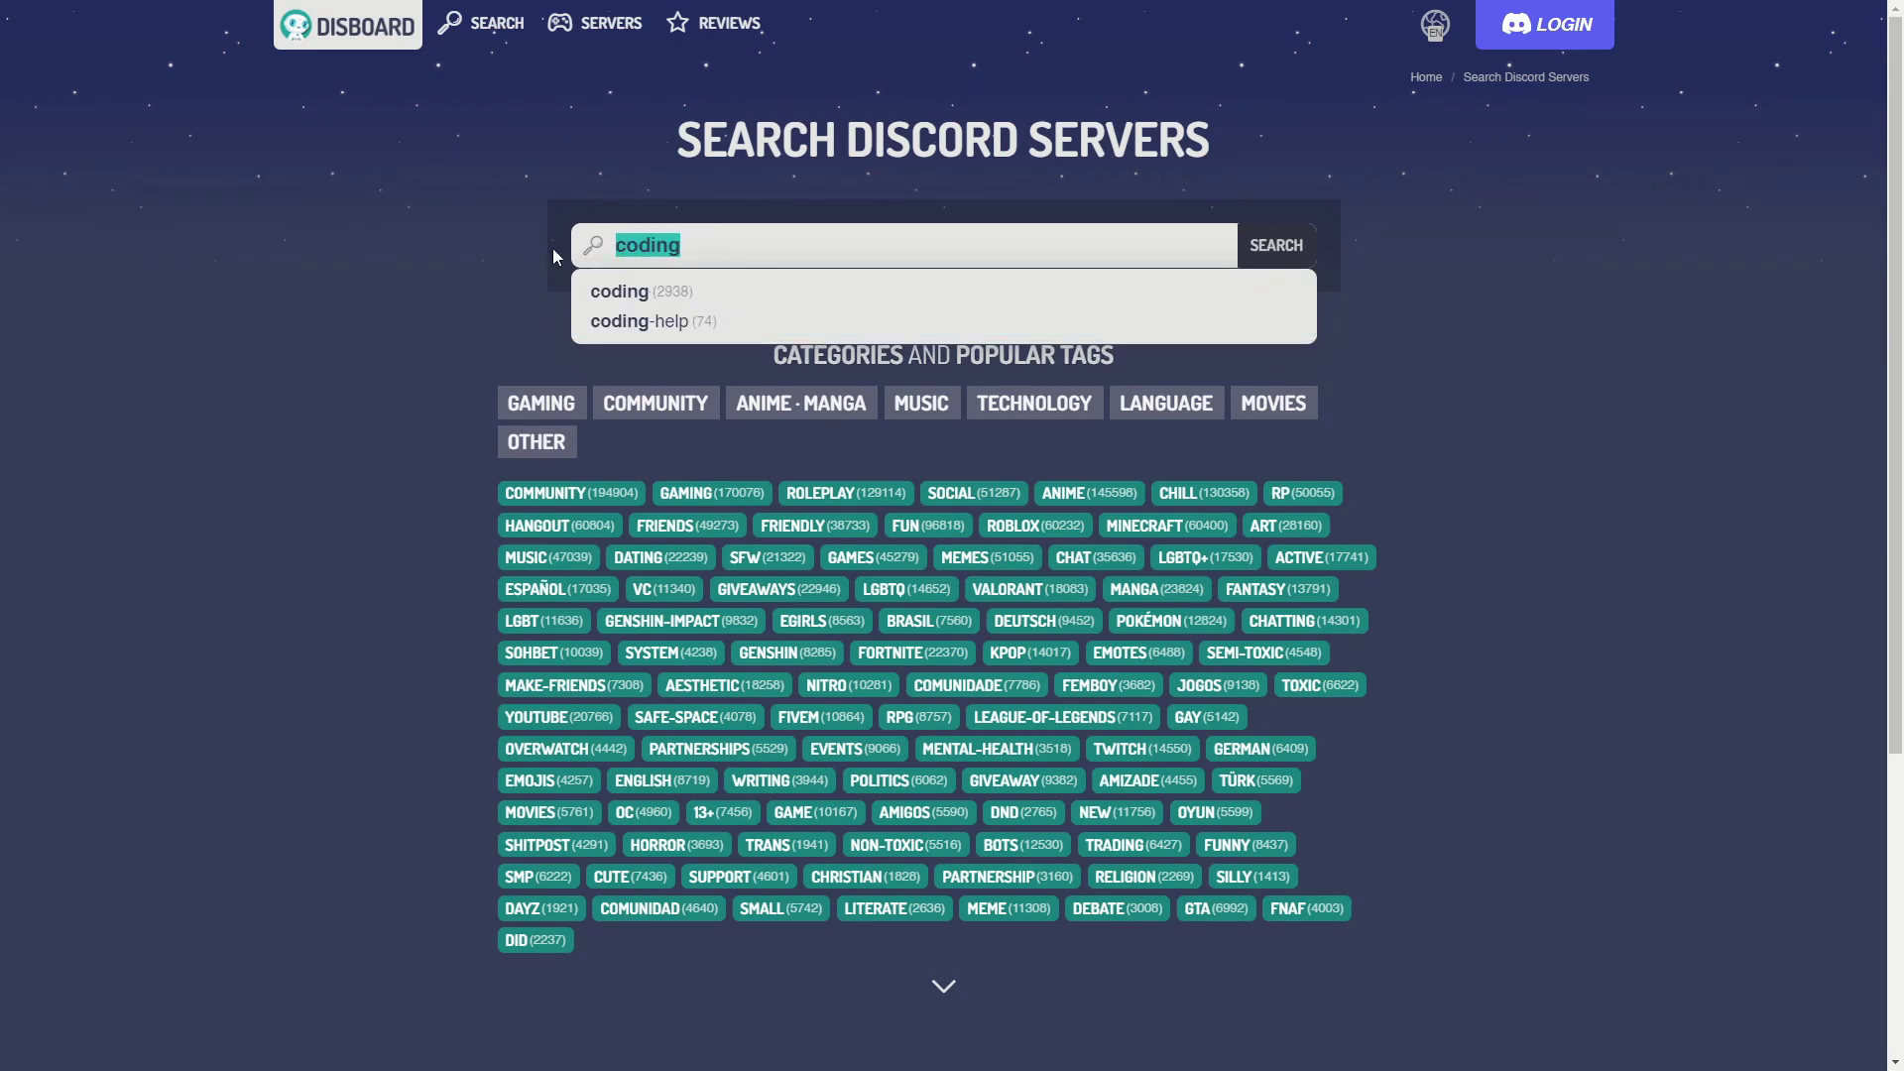
text(web)
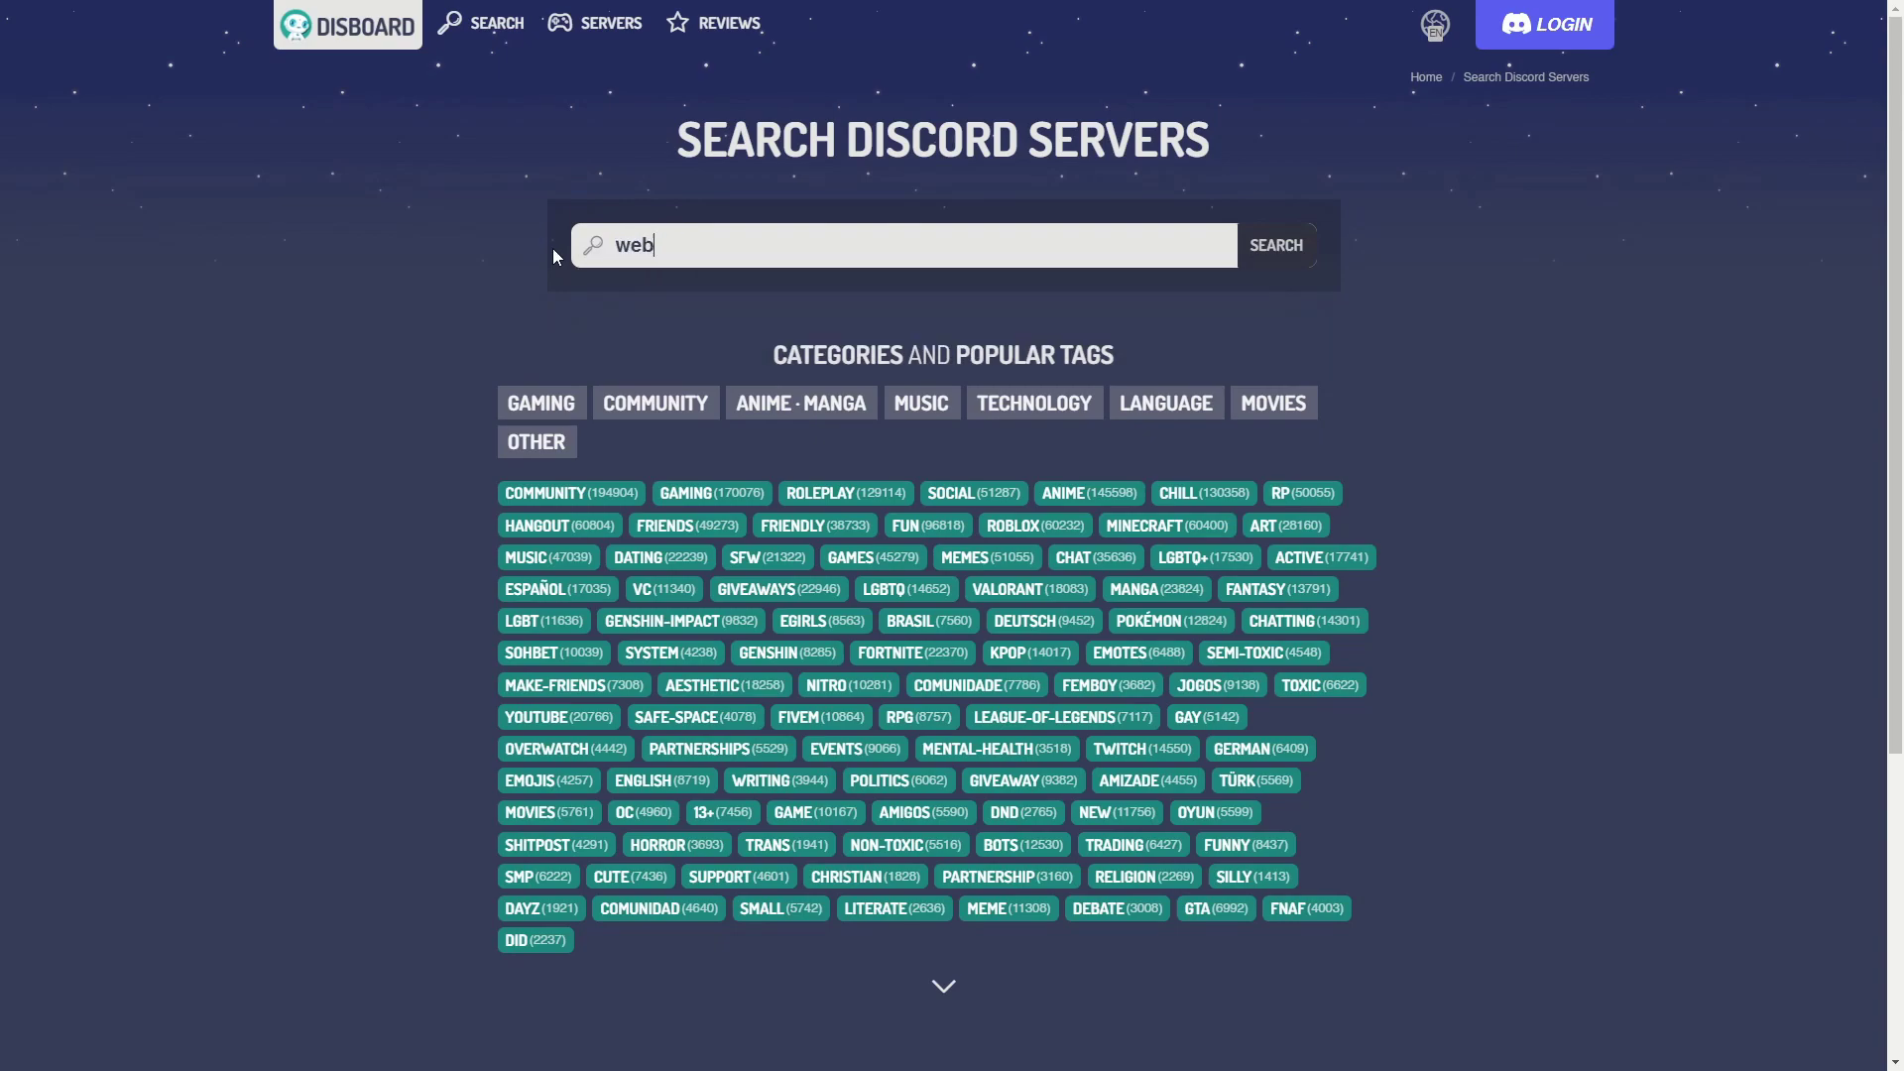
text(-deve)
click(667, 297)
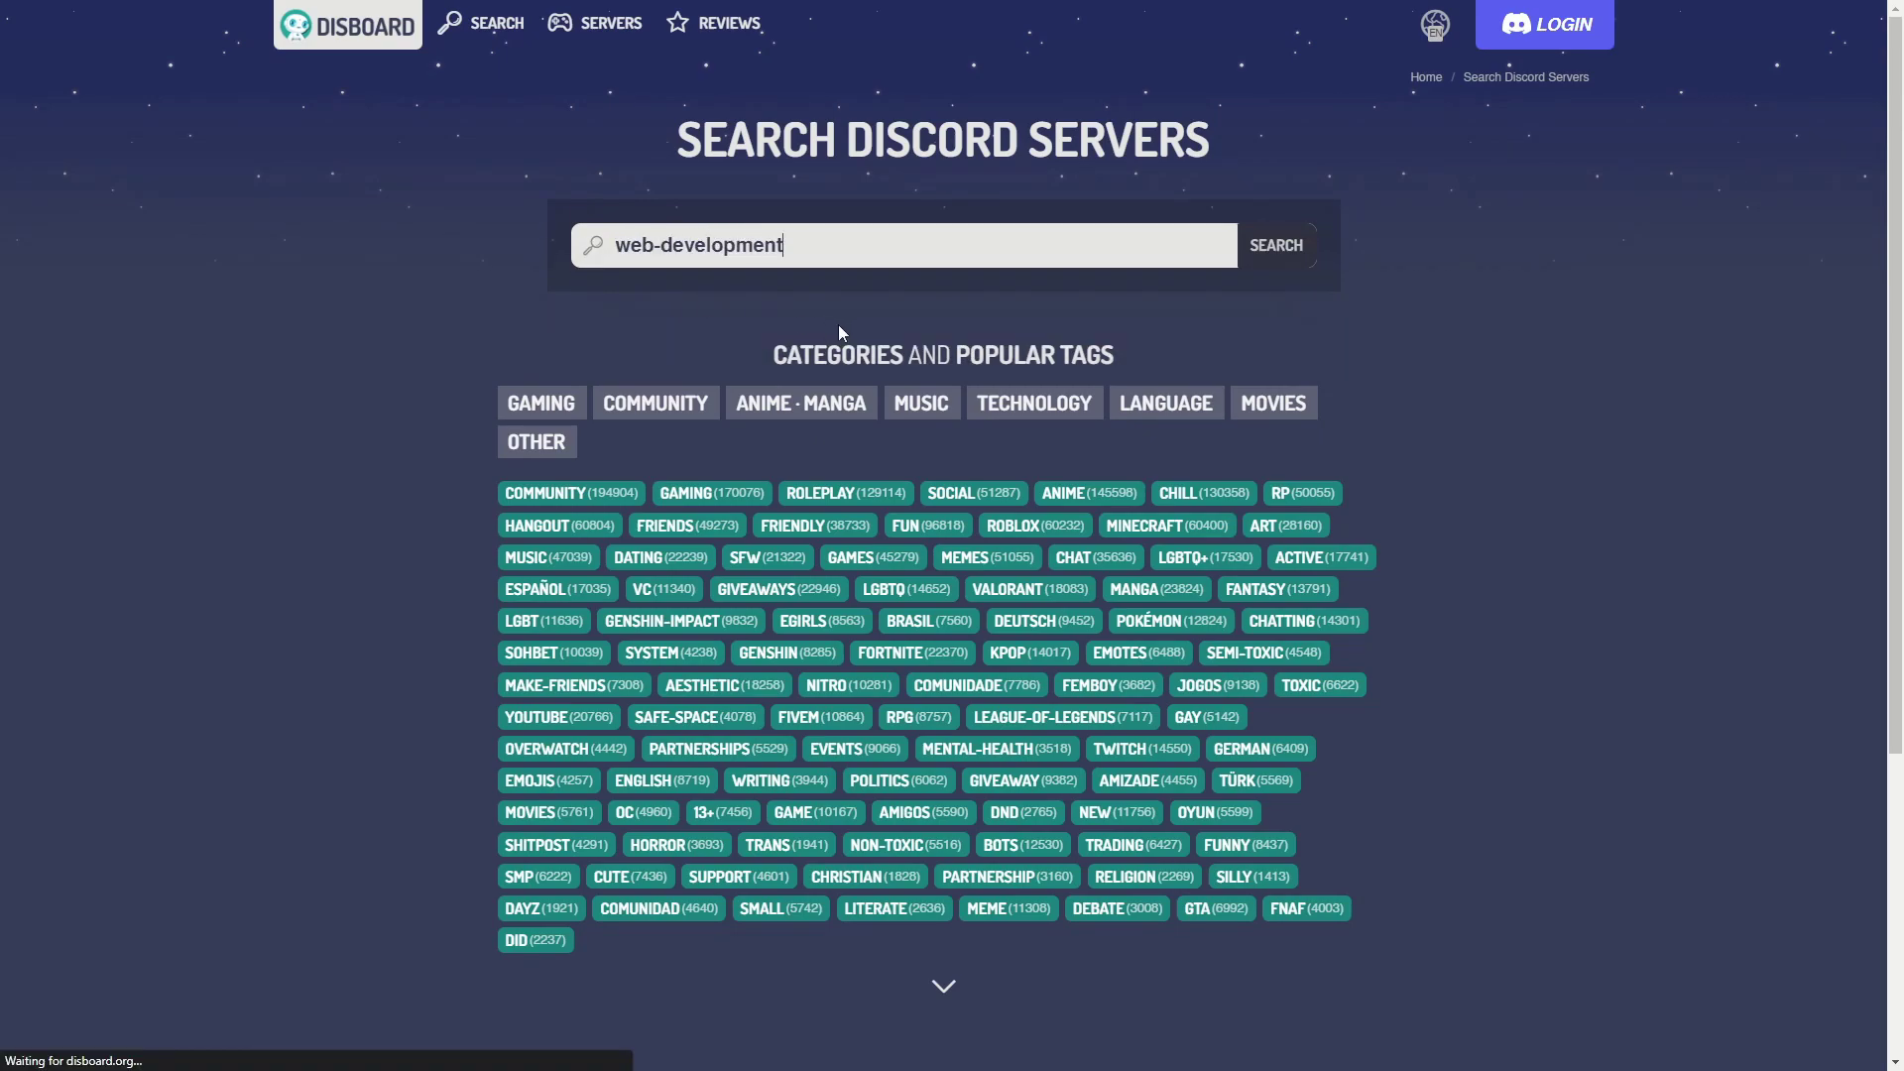
scroll(552, 439, down, 3)
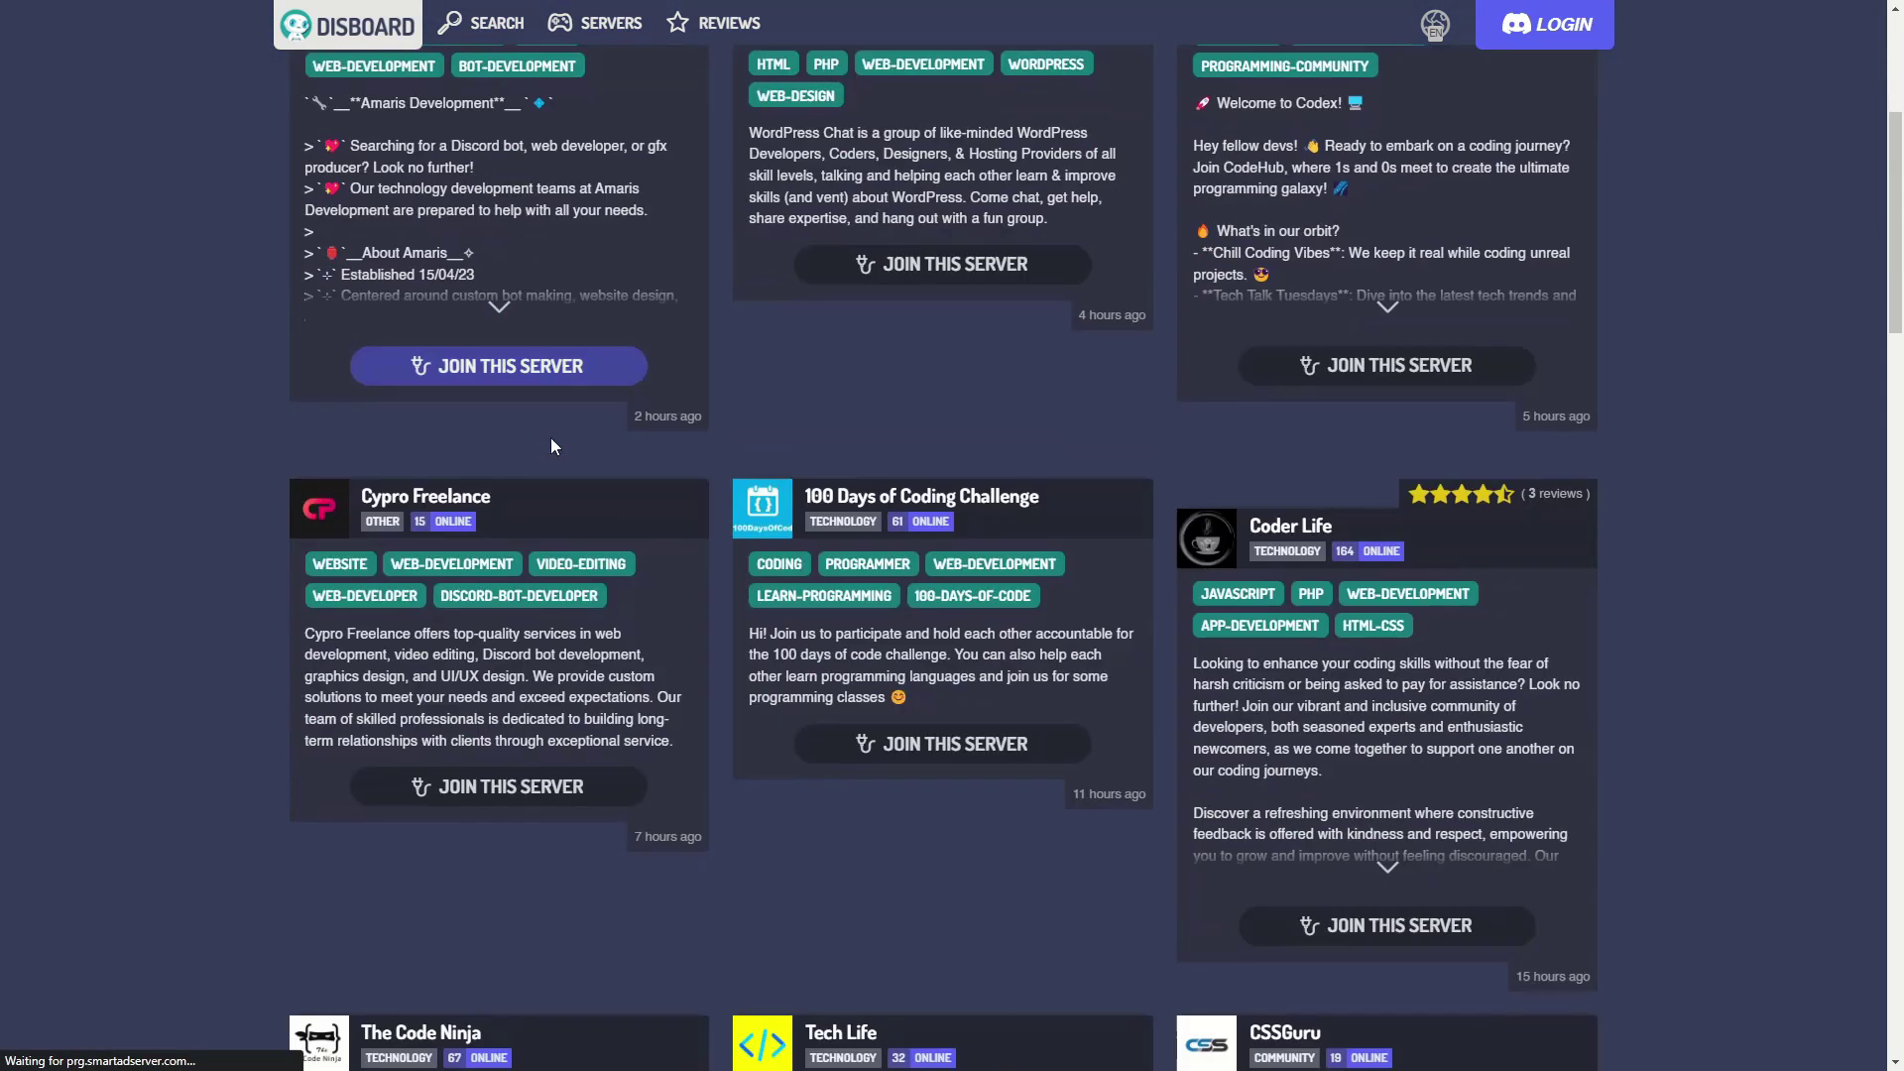
scroll(551, 425, down, 3)
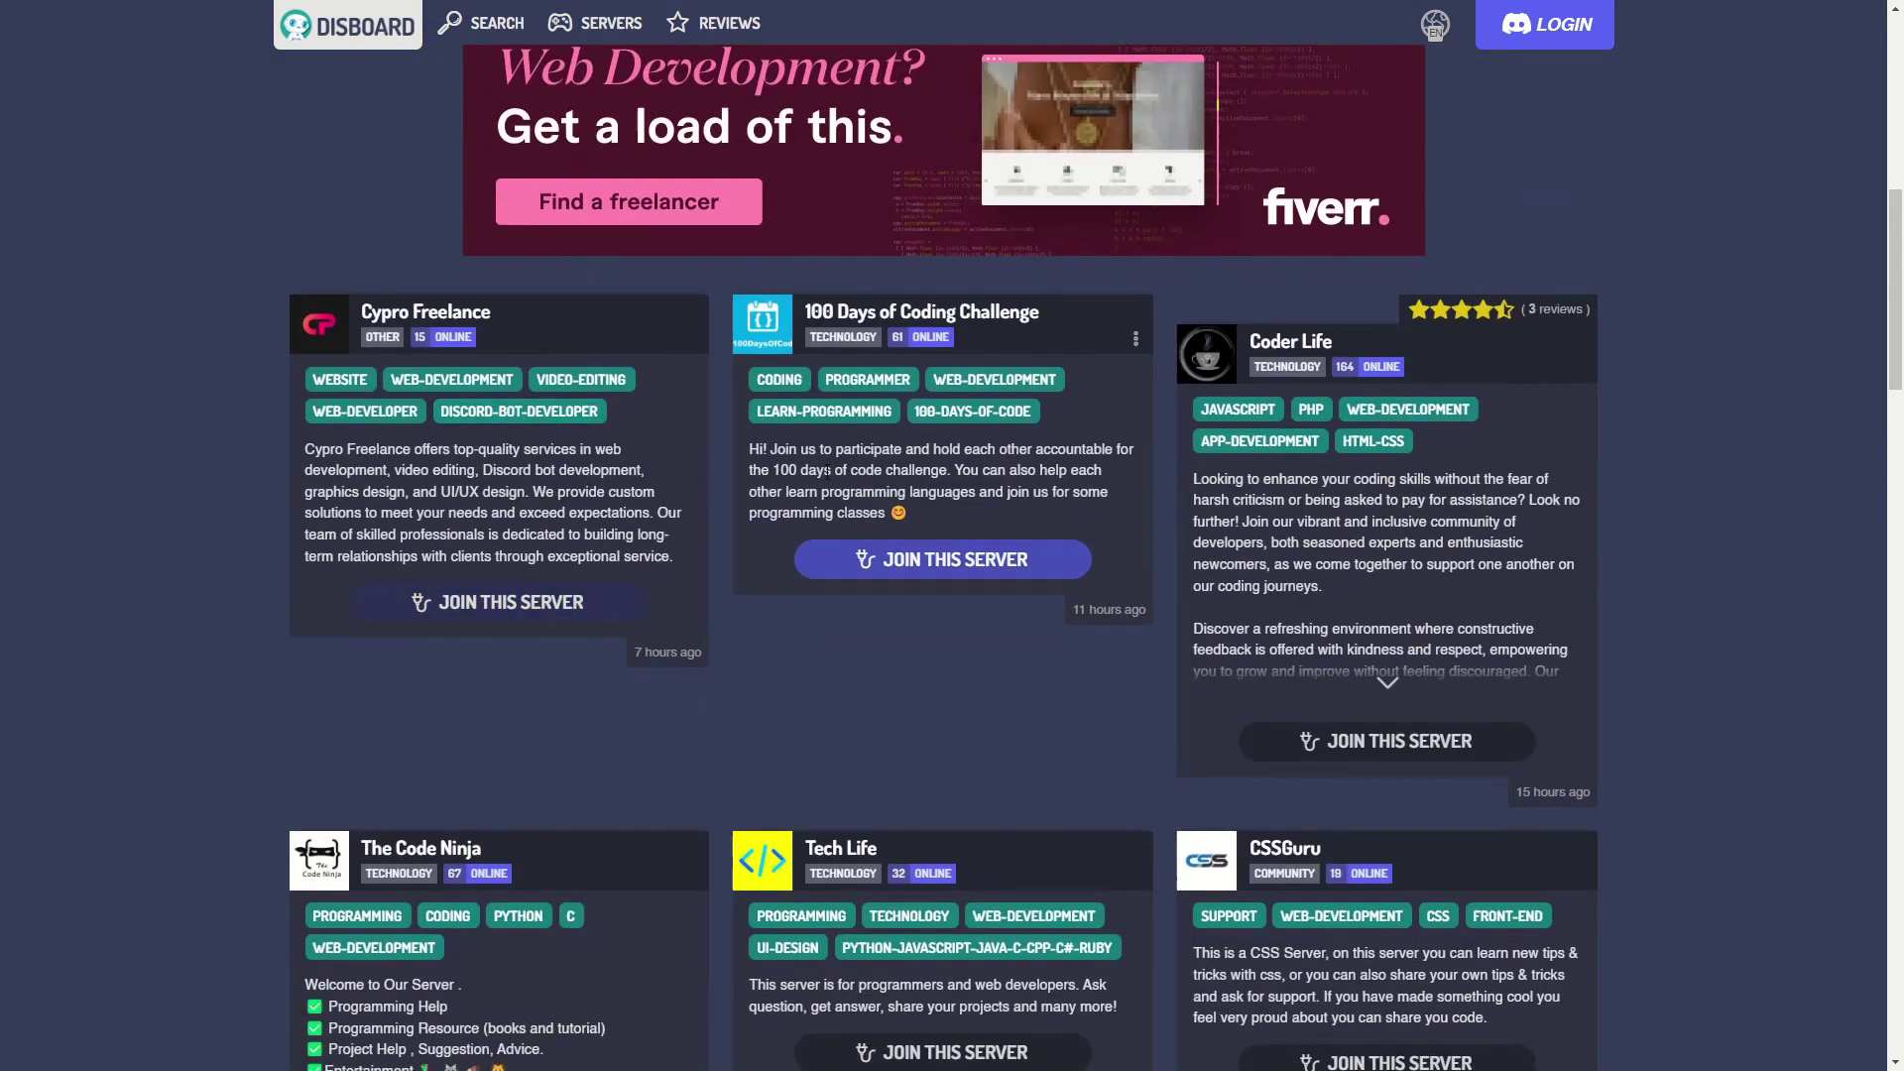
scroll(825, 473, down, 2)
scroll(631, 603, up, 10)
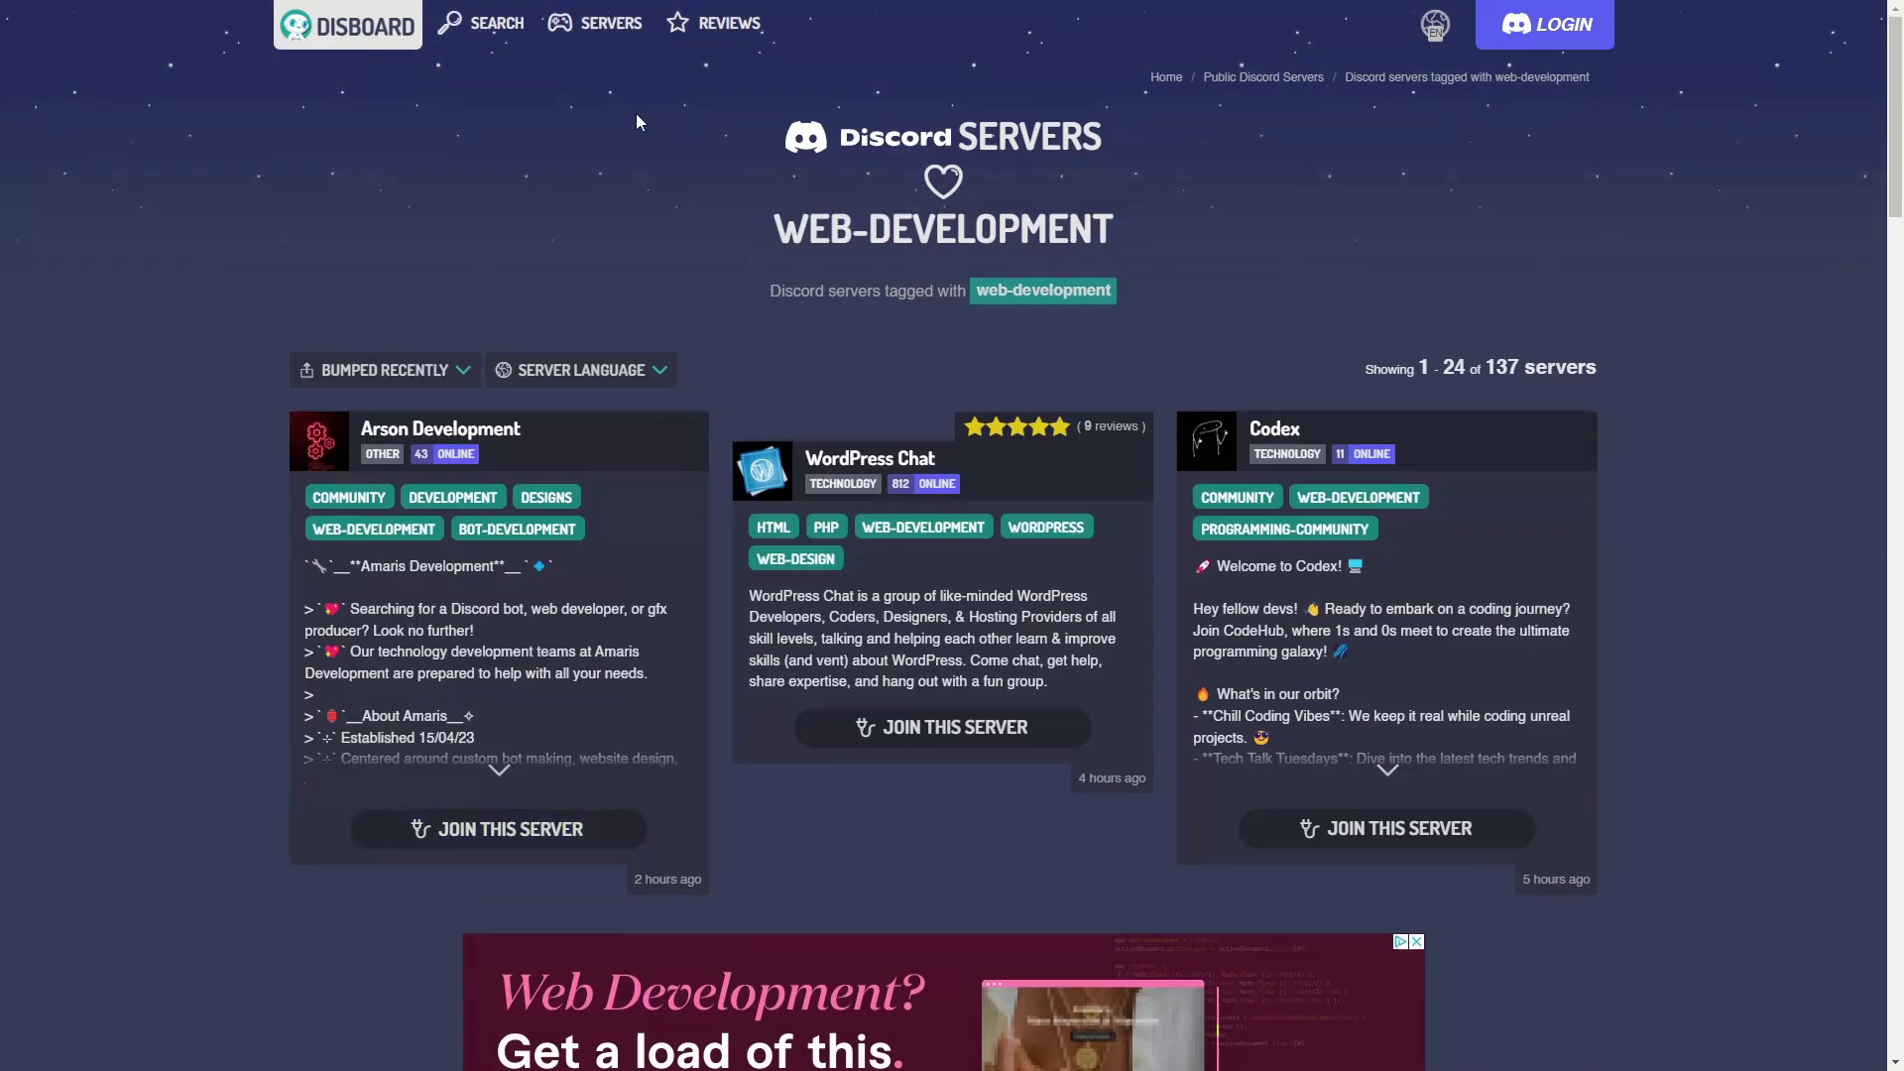
Search Disboard for 'coding', showing 2,948 servers led by Code Society and Beginner.Codes.
click(497, 21)
text(codi)
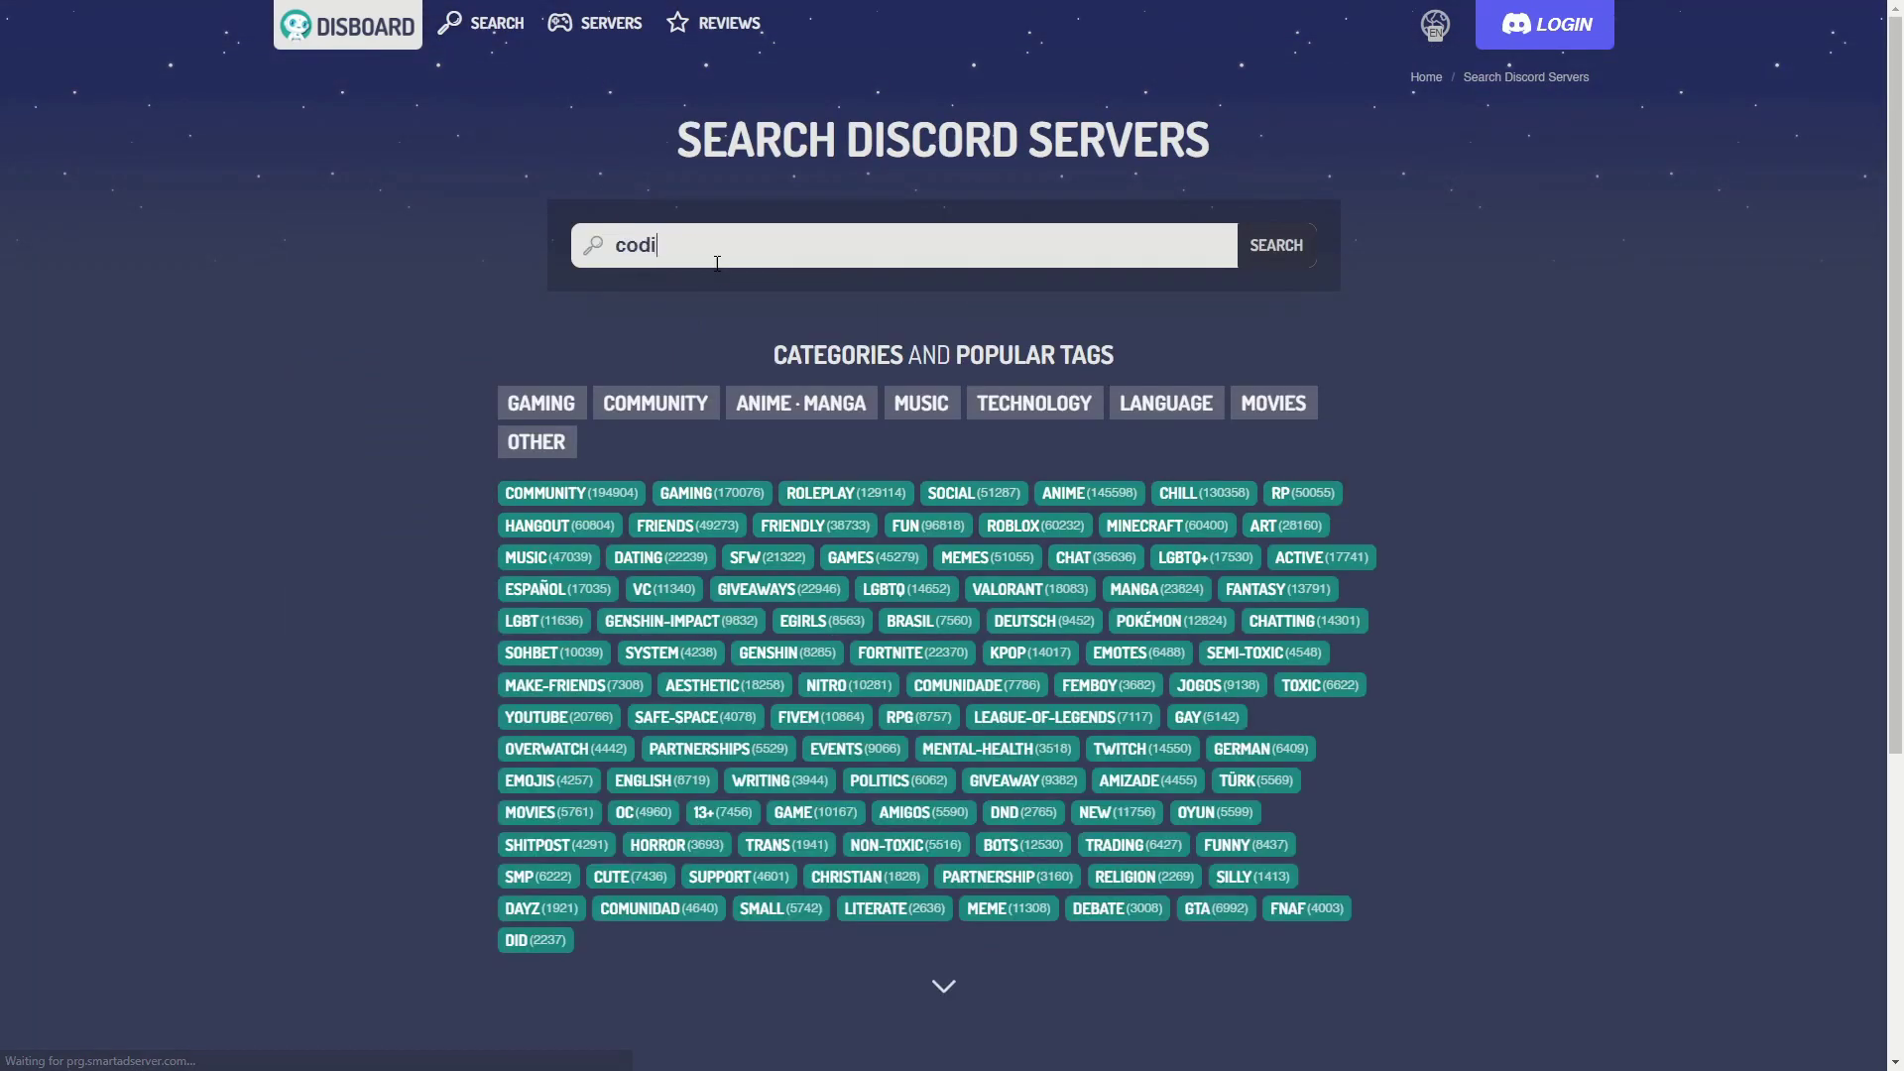
text(ng)
key(Return)
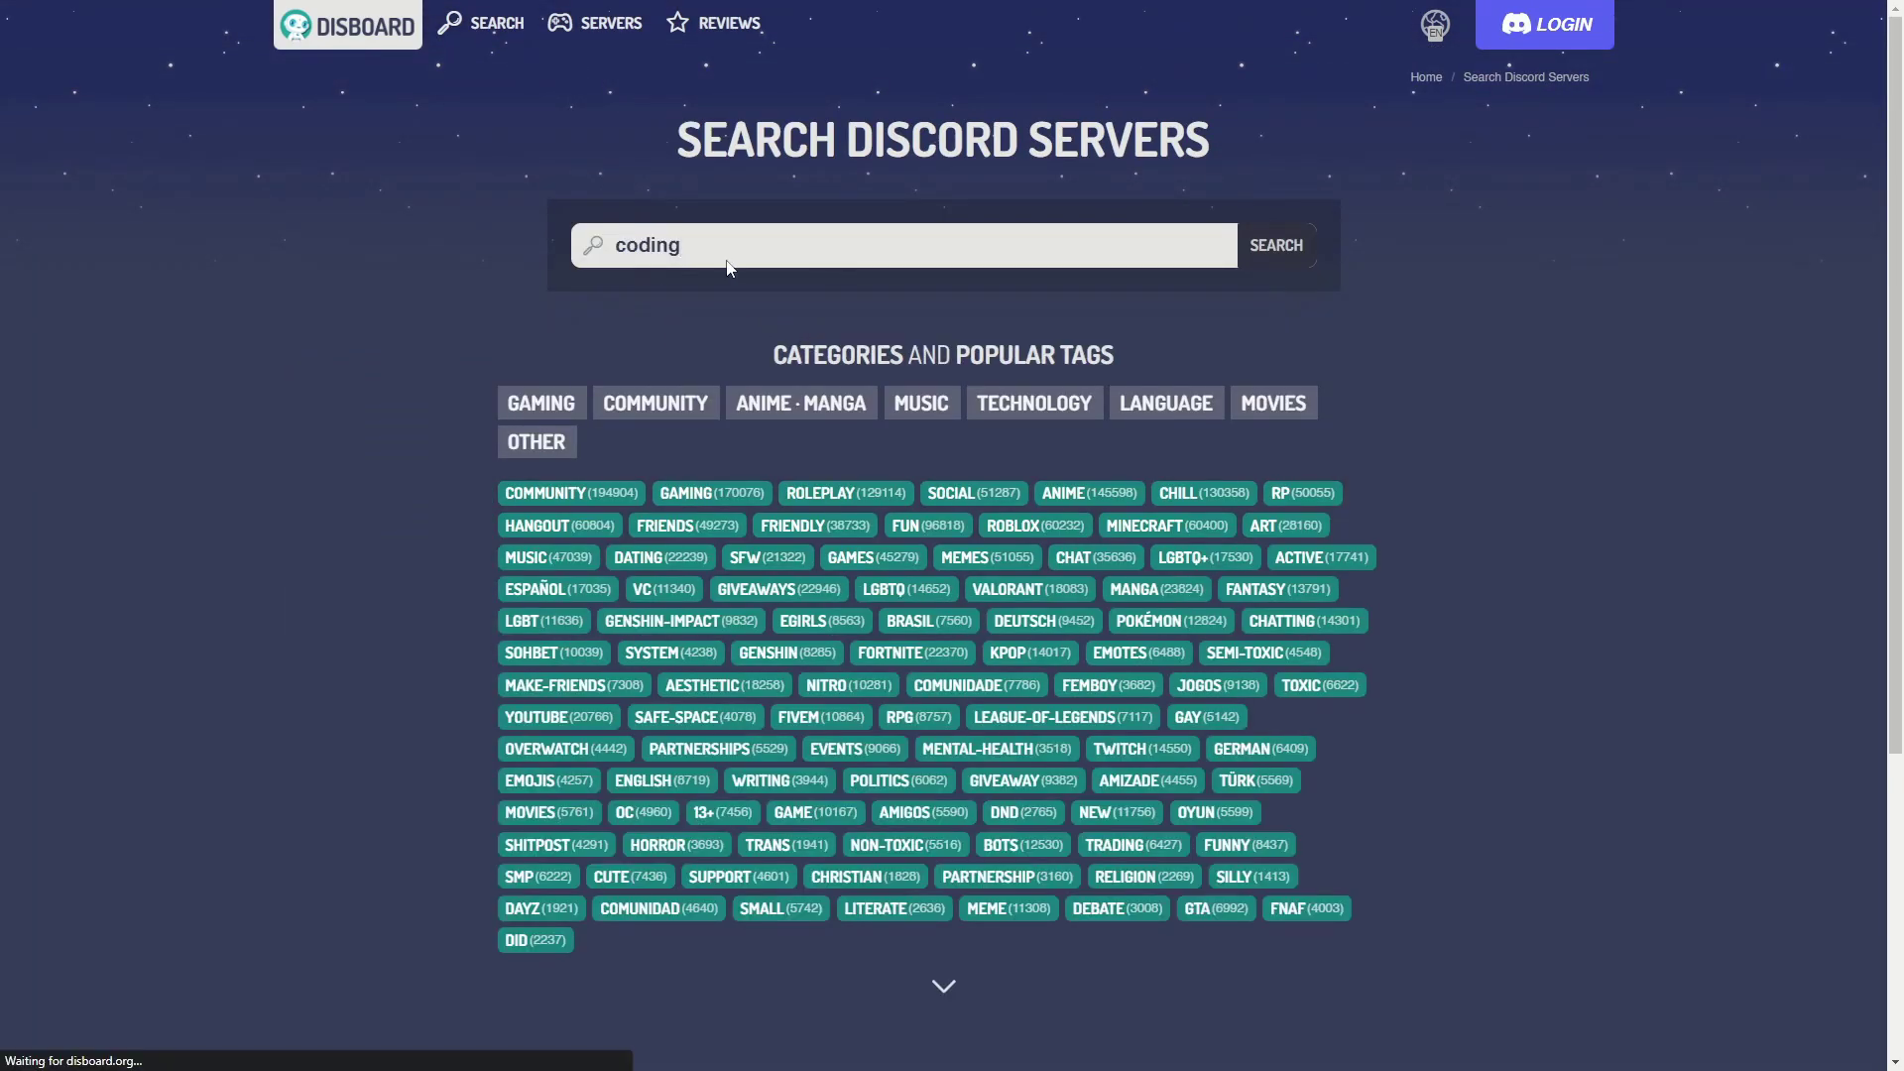
scroll(242, 385, down, 1)
scroll(241, 386, down, 4)
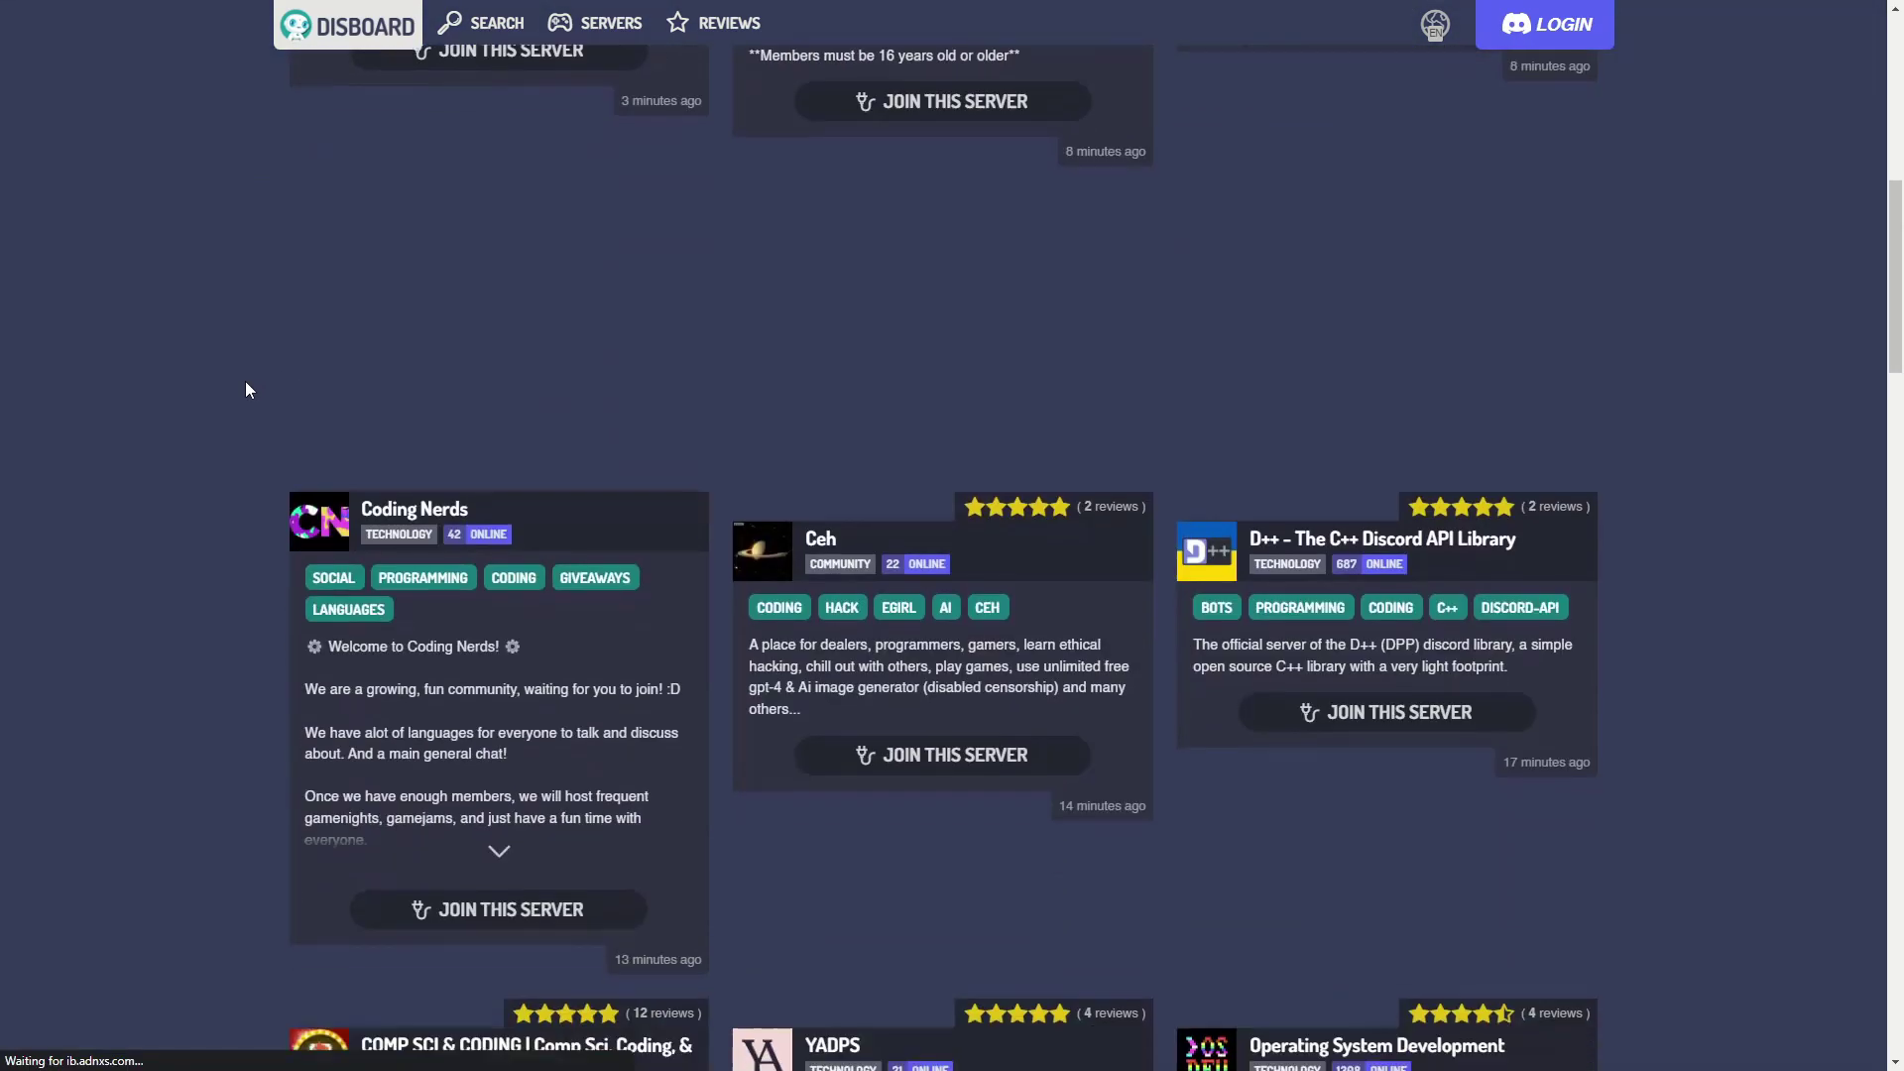
scroll(246, 391, down, 4)
scroll(245, 390, down, 4)
scroll(246, 390, down, 4)
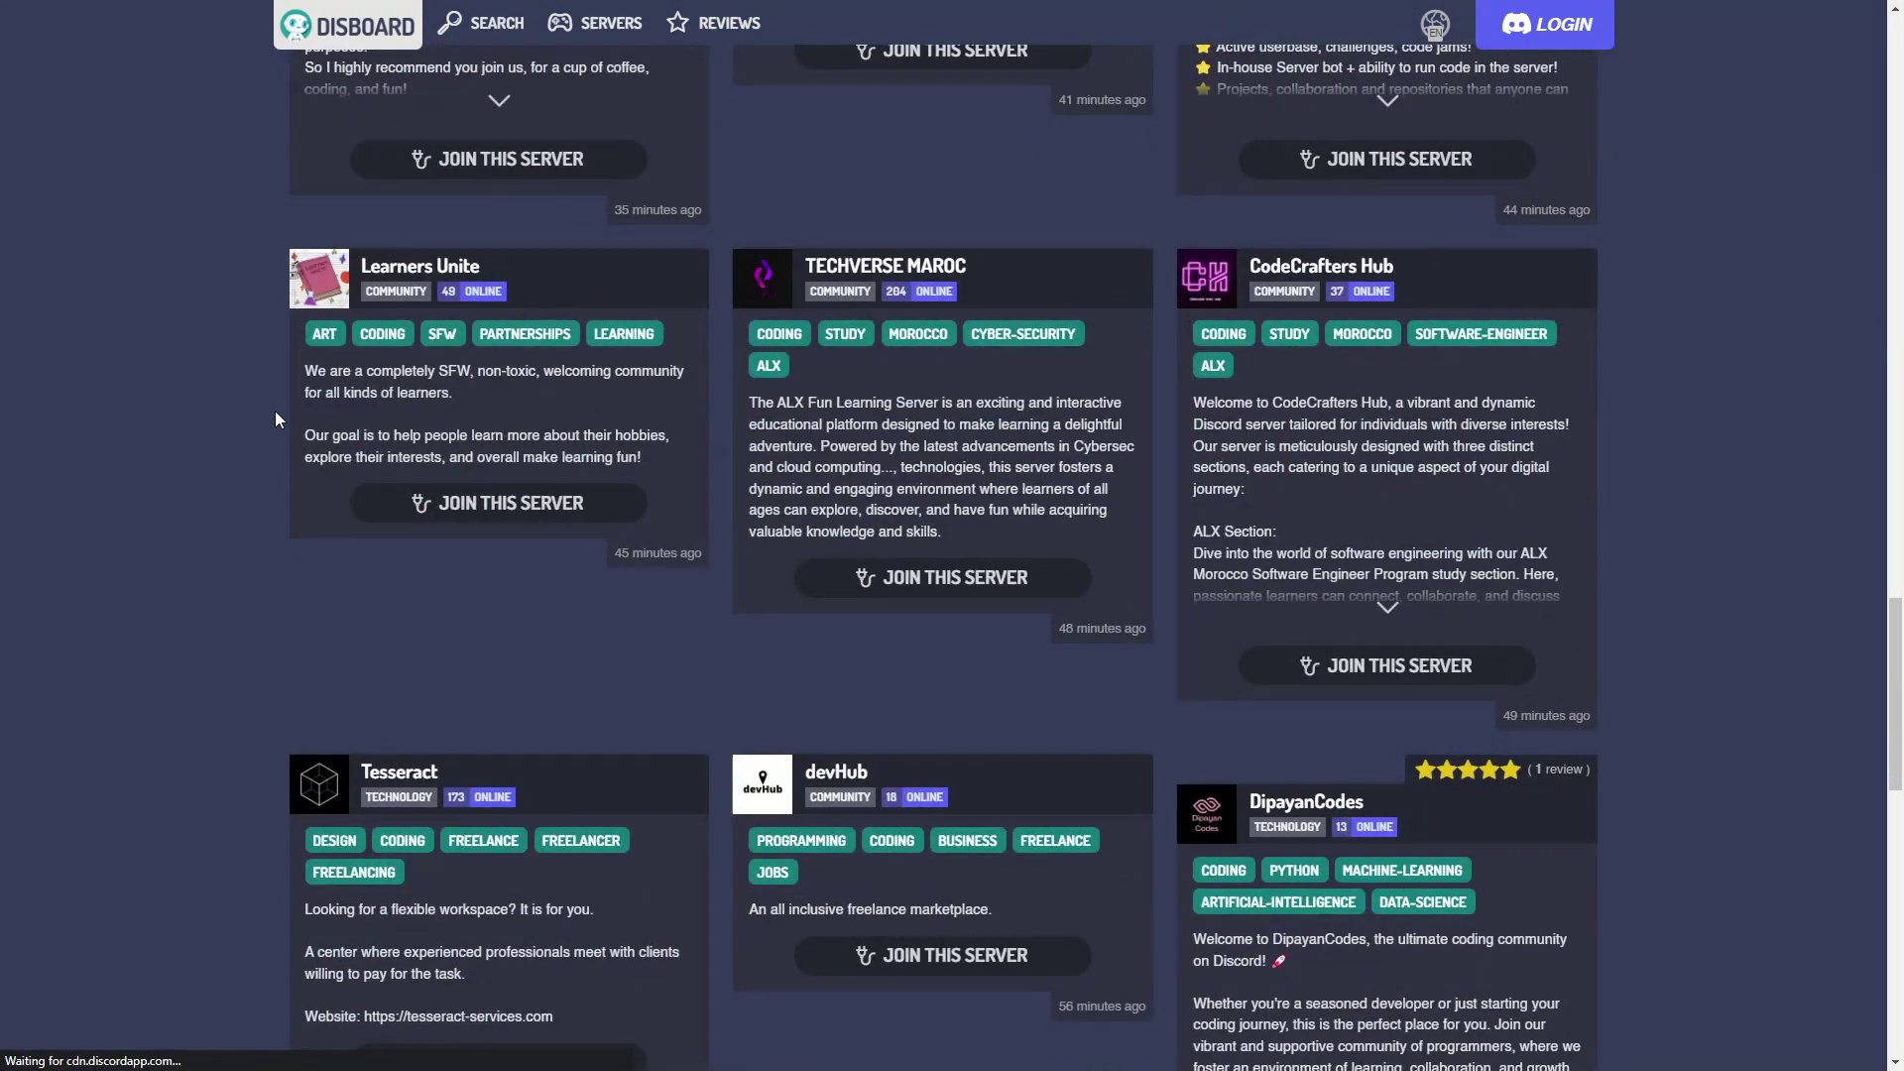
scroll(248, 481, down, 2)
scroll(249, 481, down, 2)
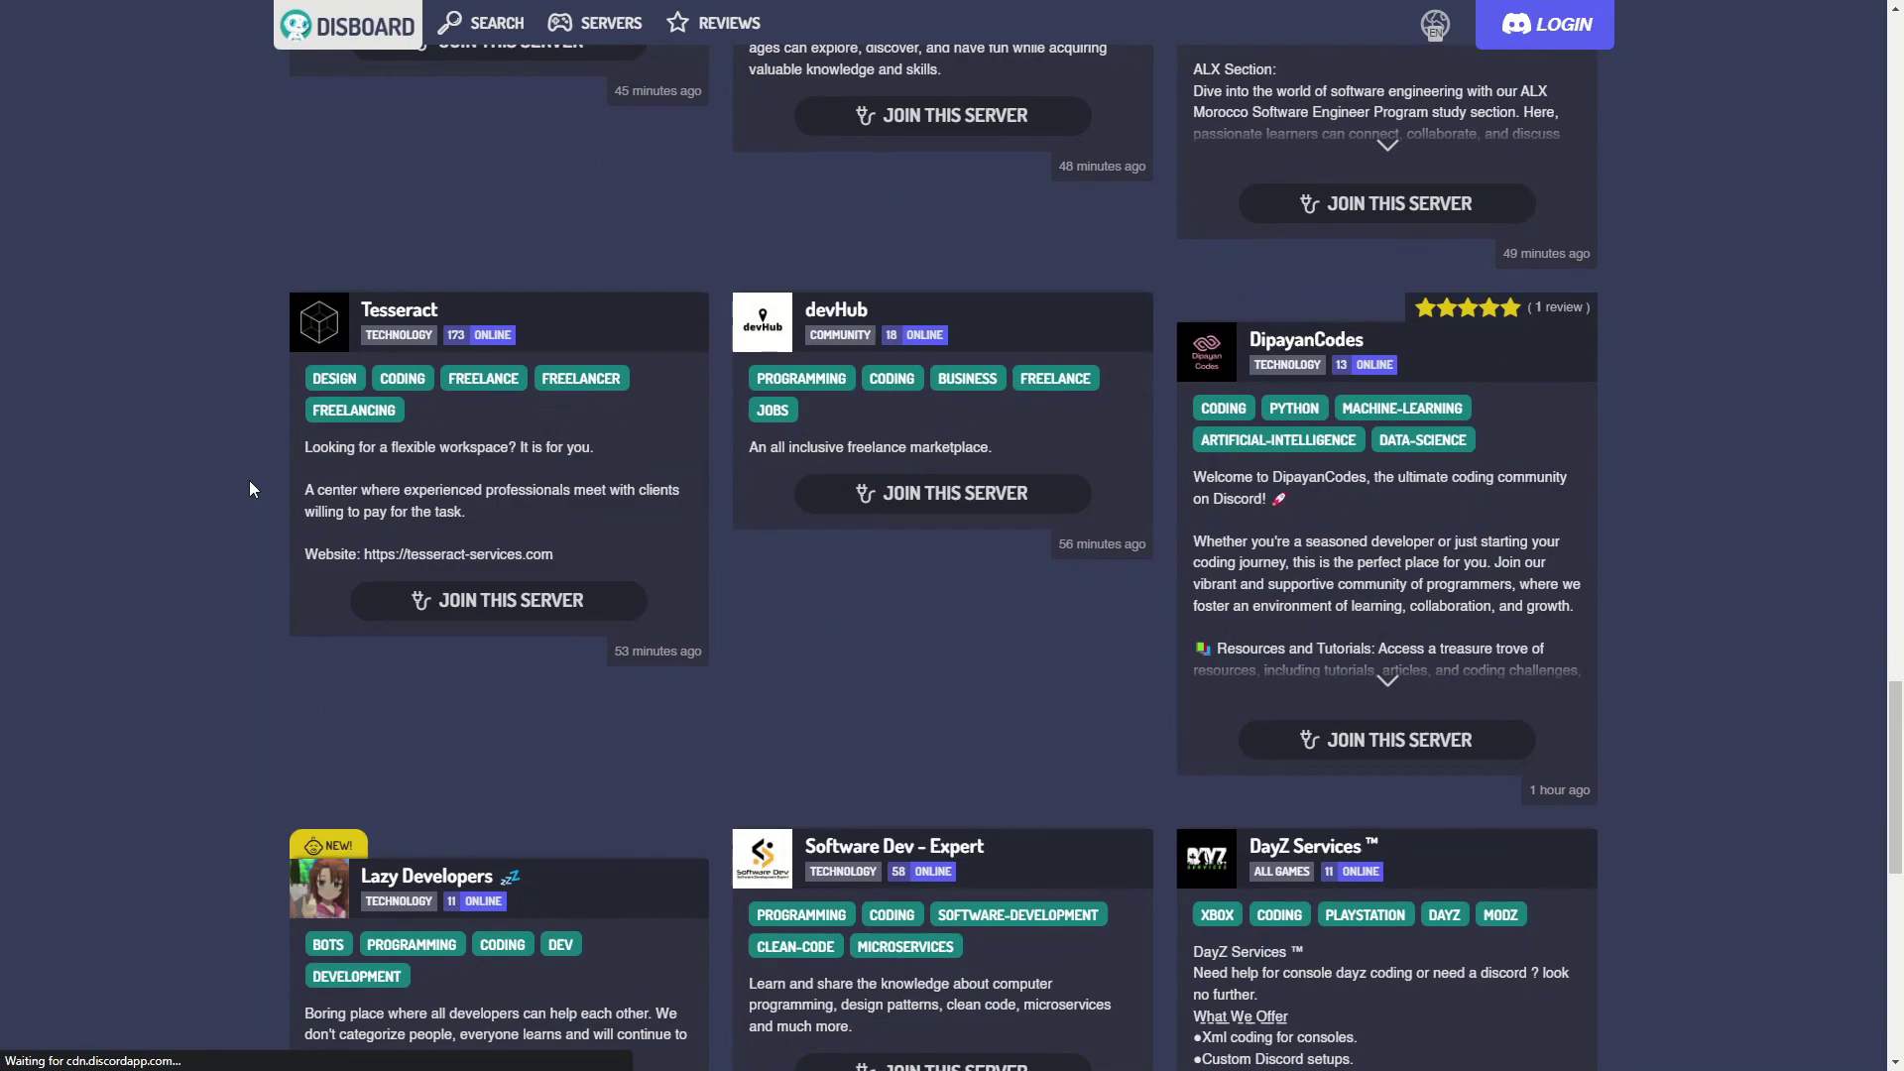
scroll(248, 481, down, 5)
scroll(249, 481, up, 15)
Sort the Coding results by Member Count and browse them, ending back at CodeSupport.
click(400, 528)
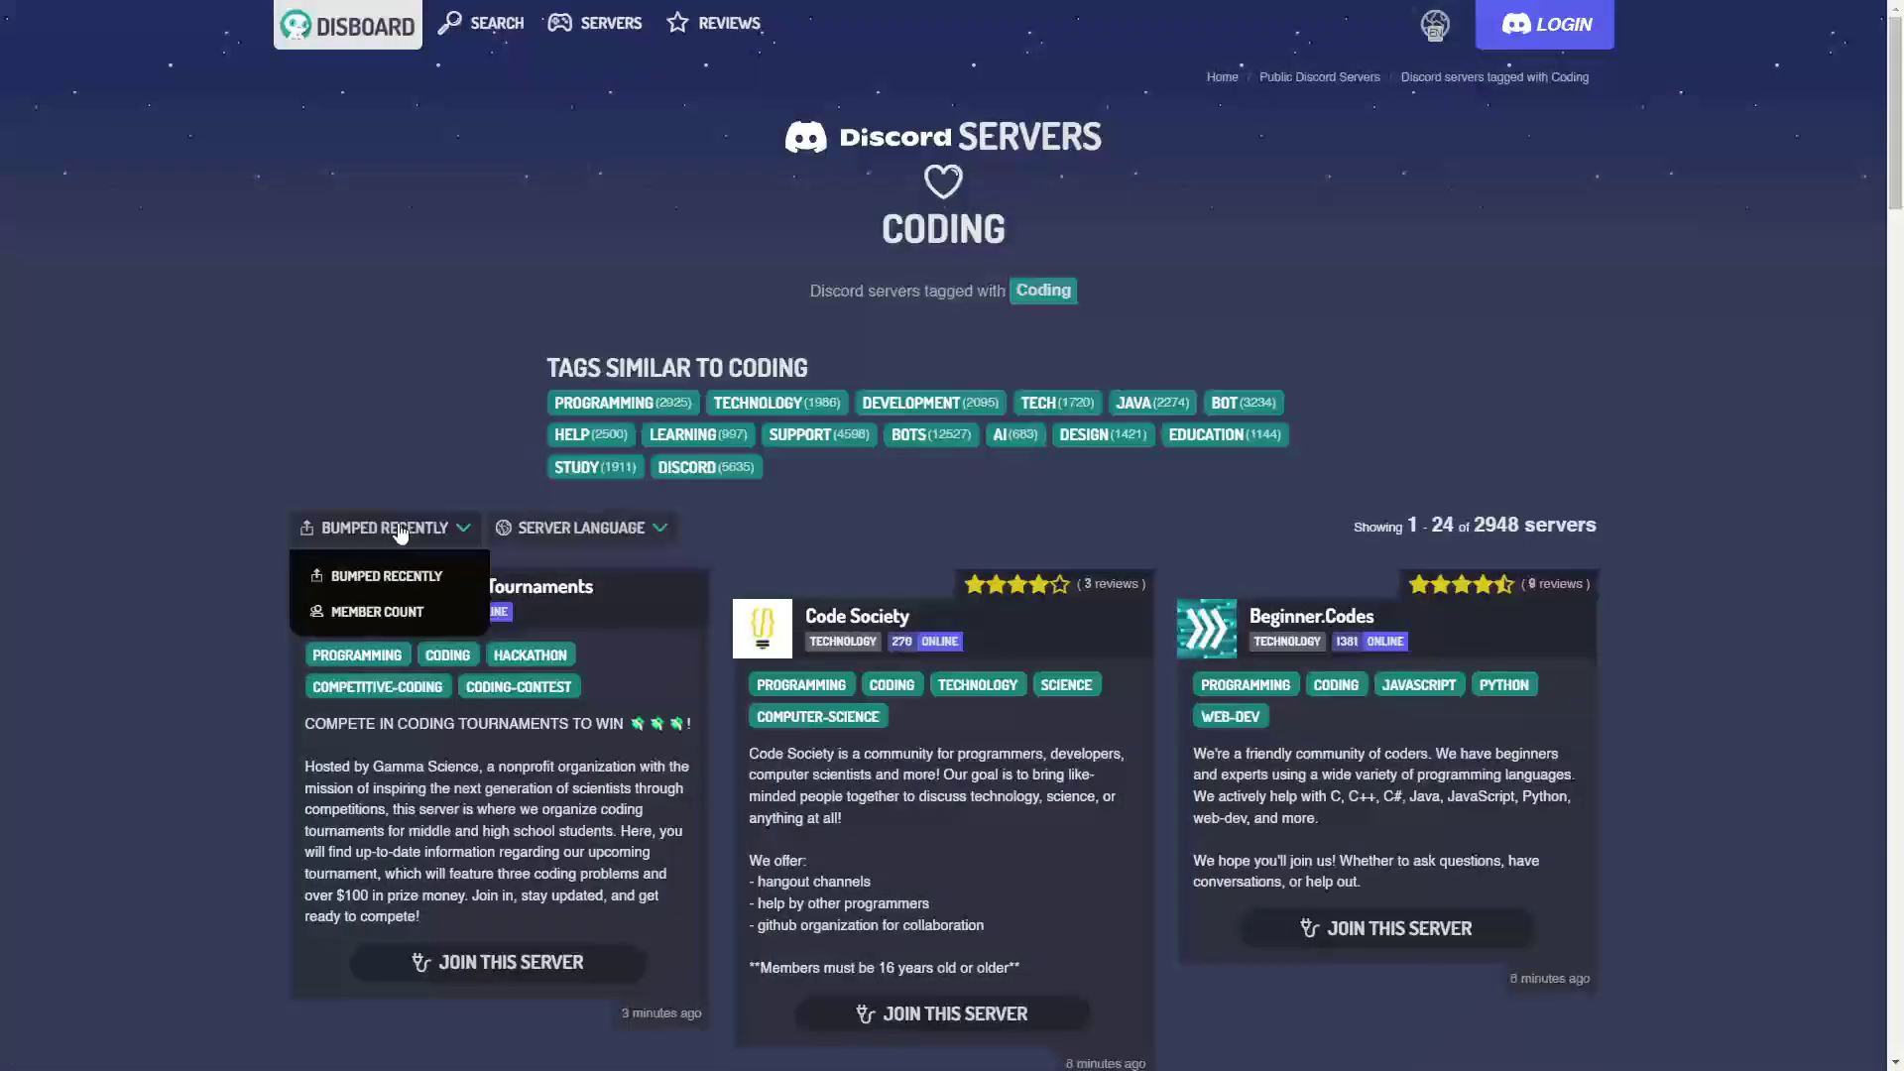
click(329, 612)
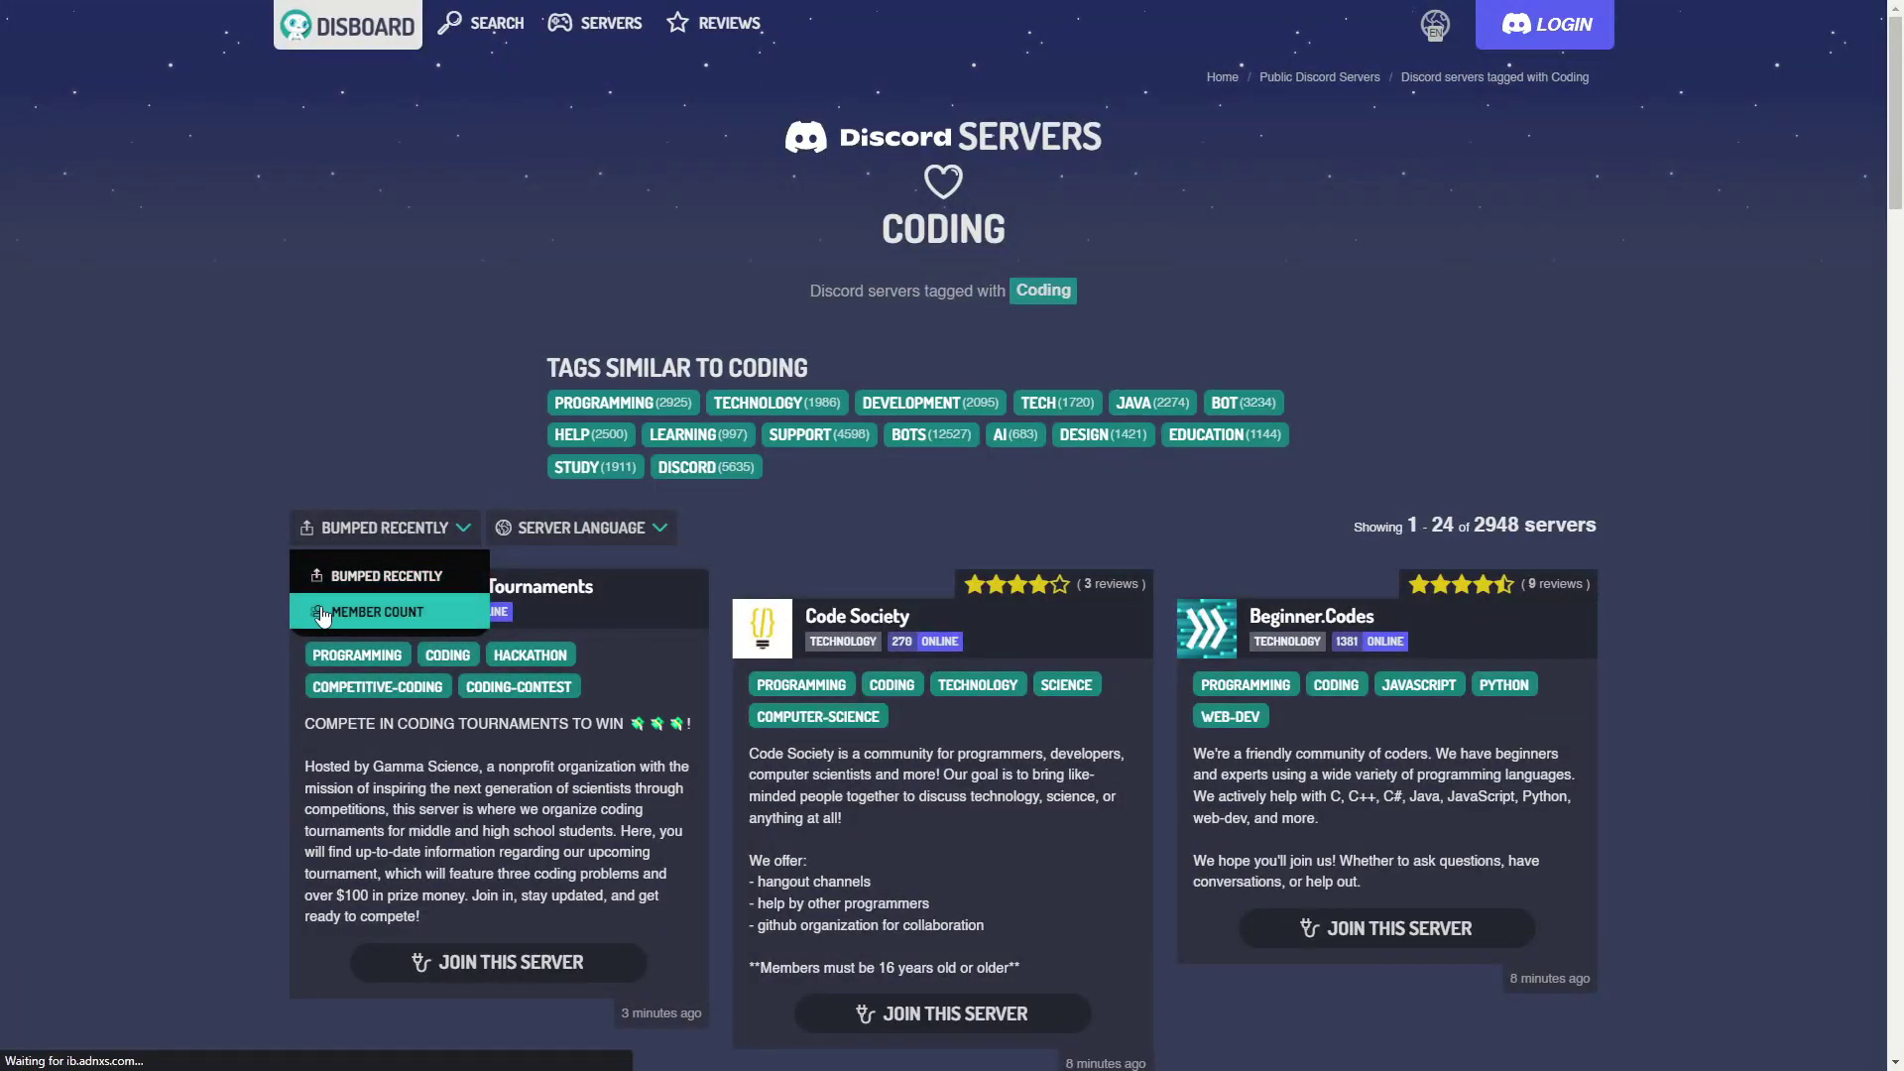
scroll(421, 400, down, 2)
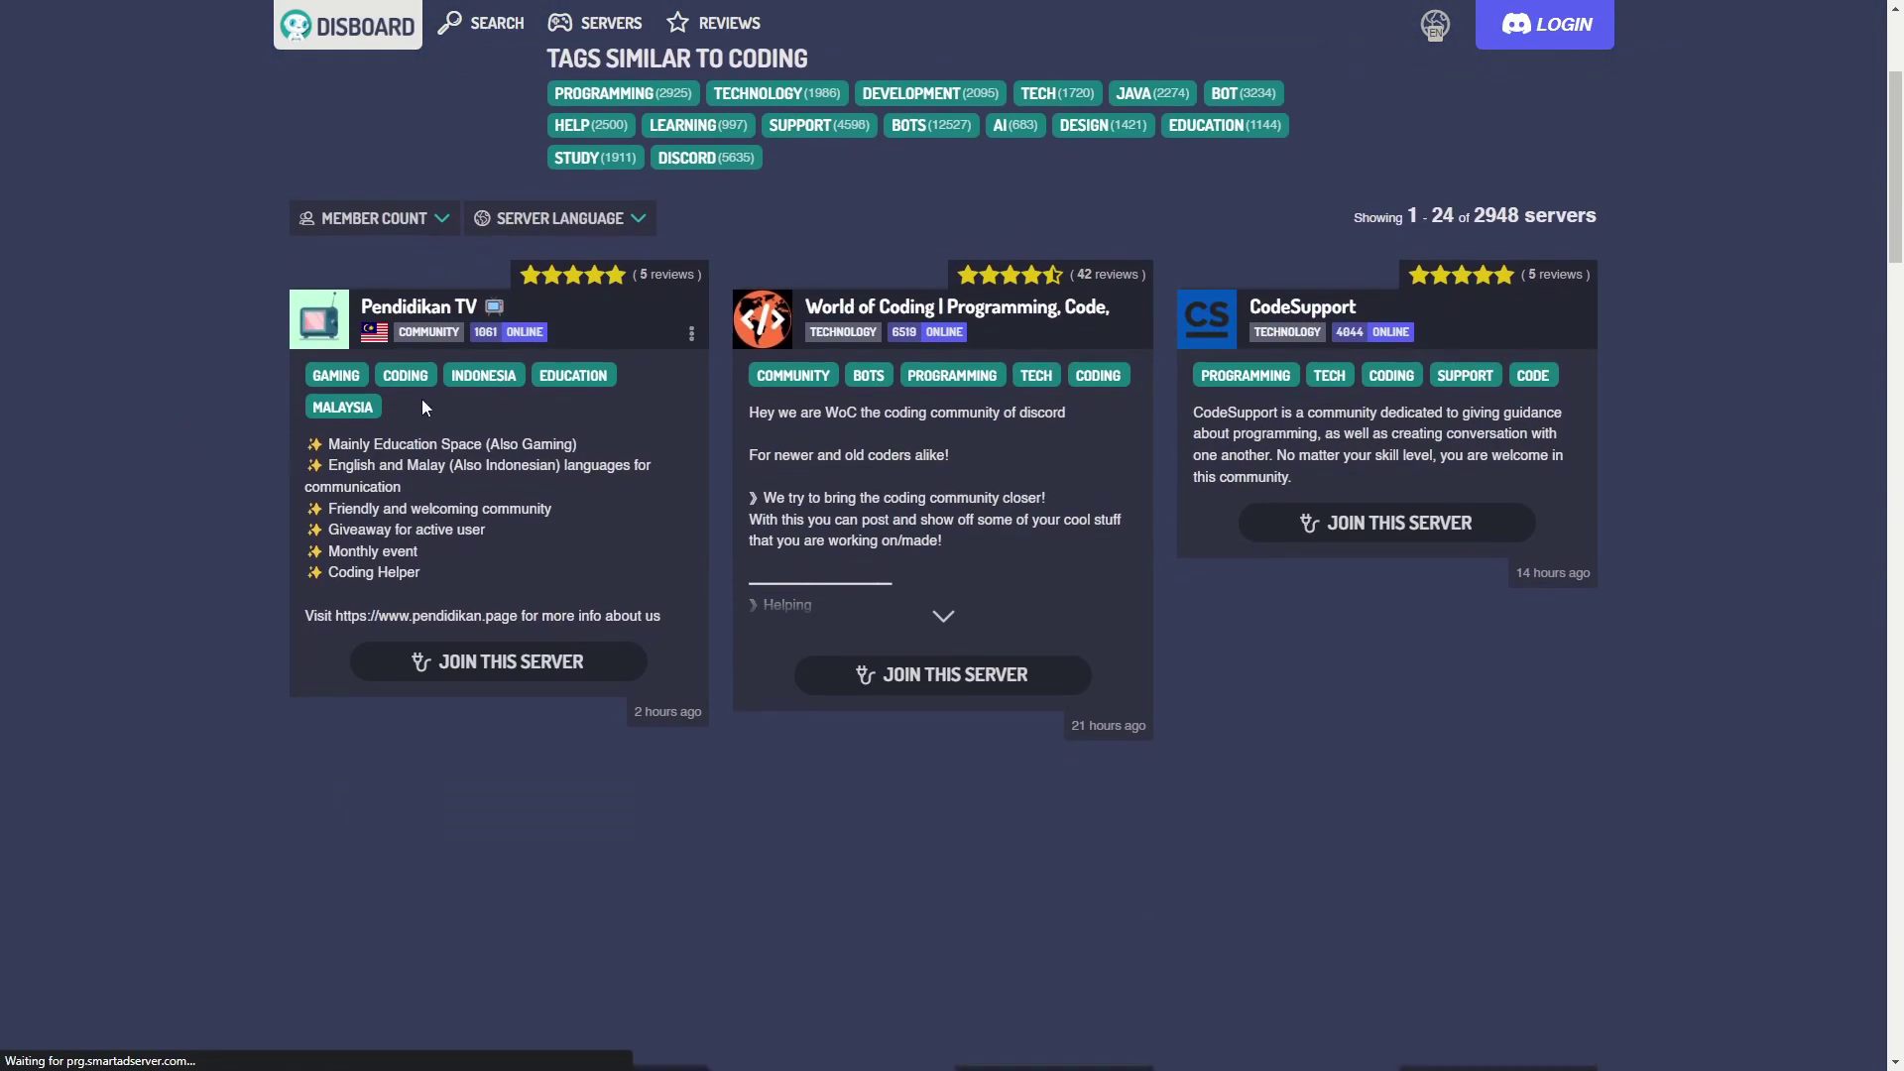
scroll(685, 343, down, 6)
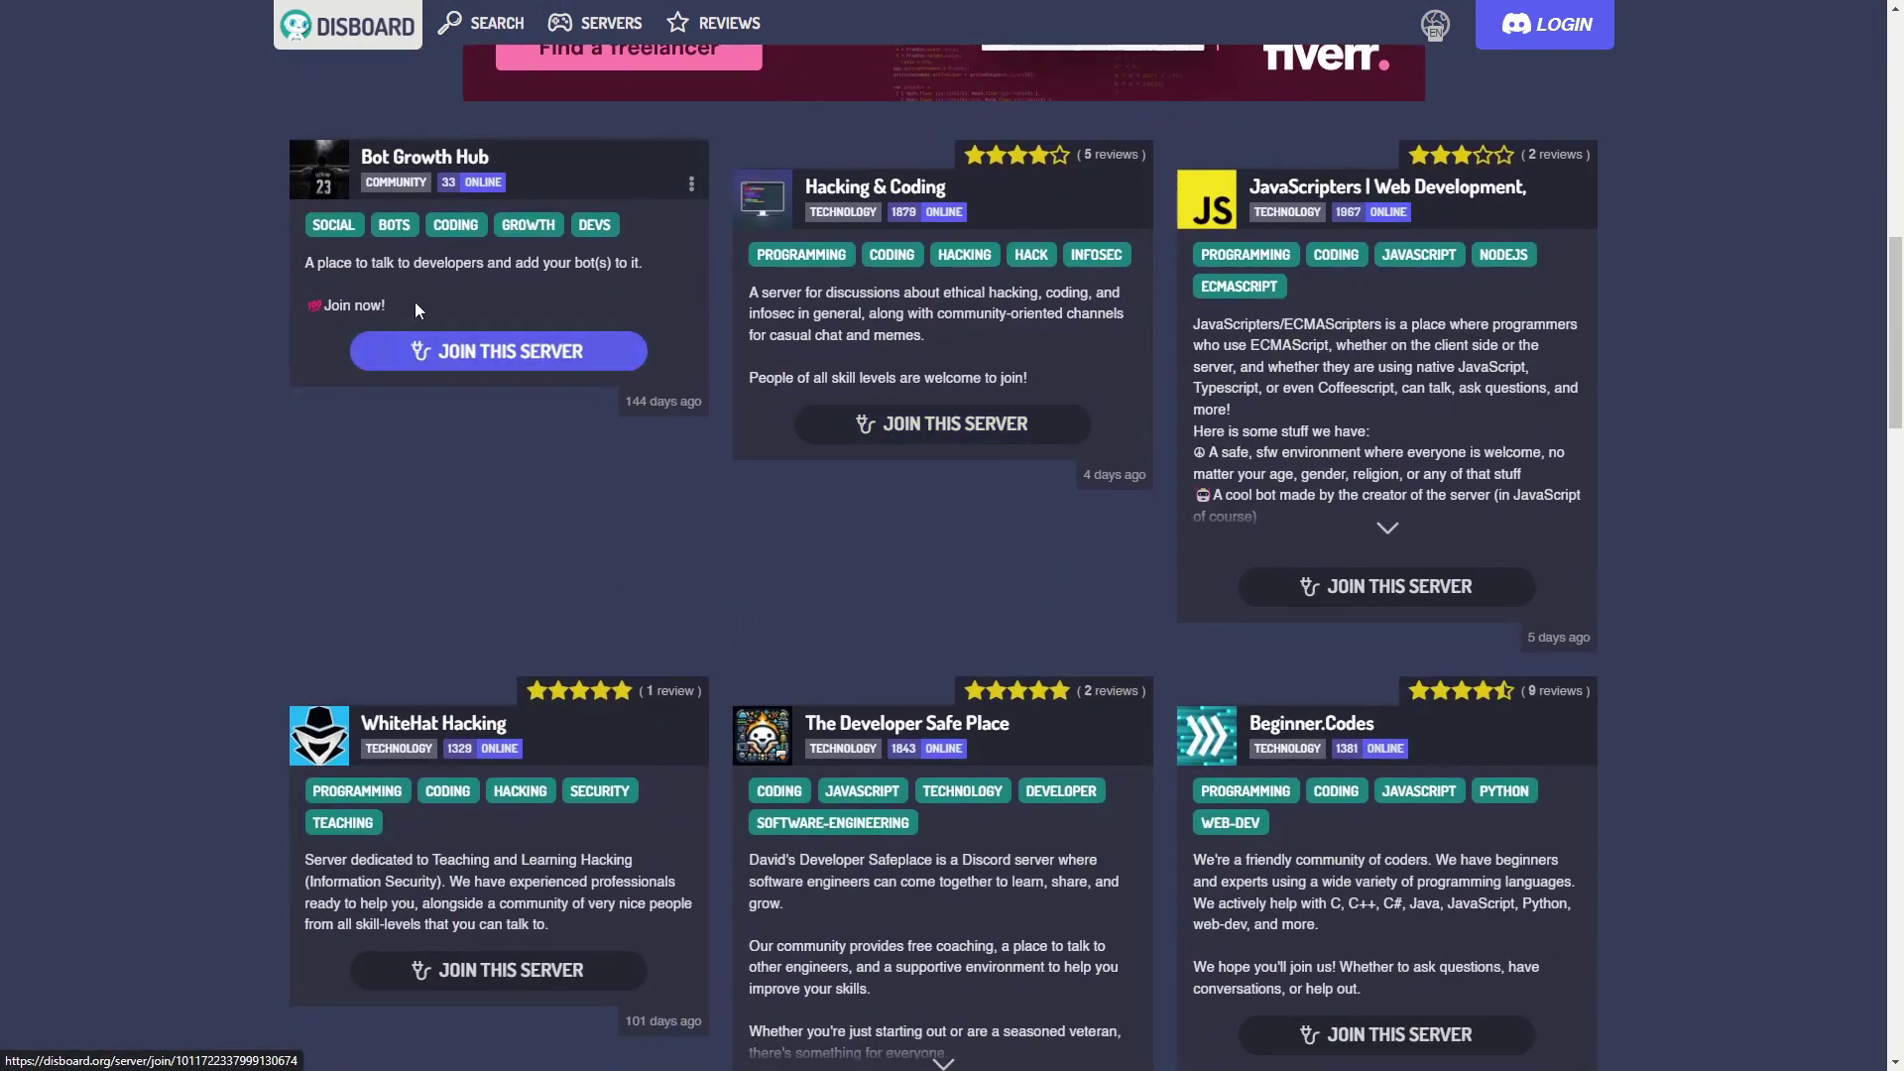
scroll(1726, 327, down, 2)
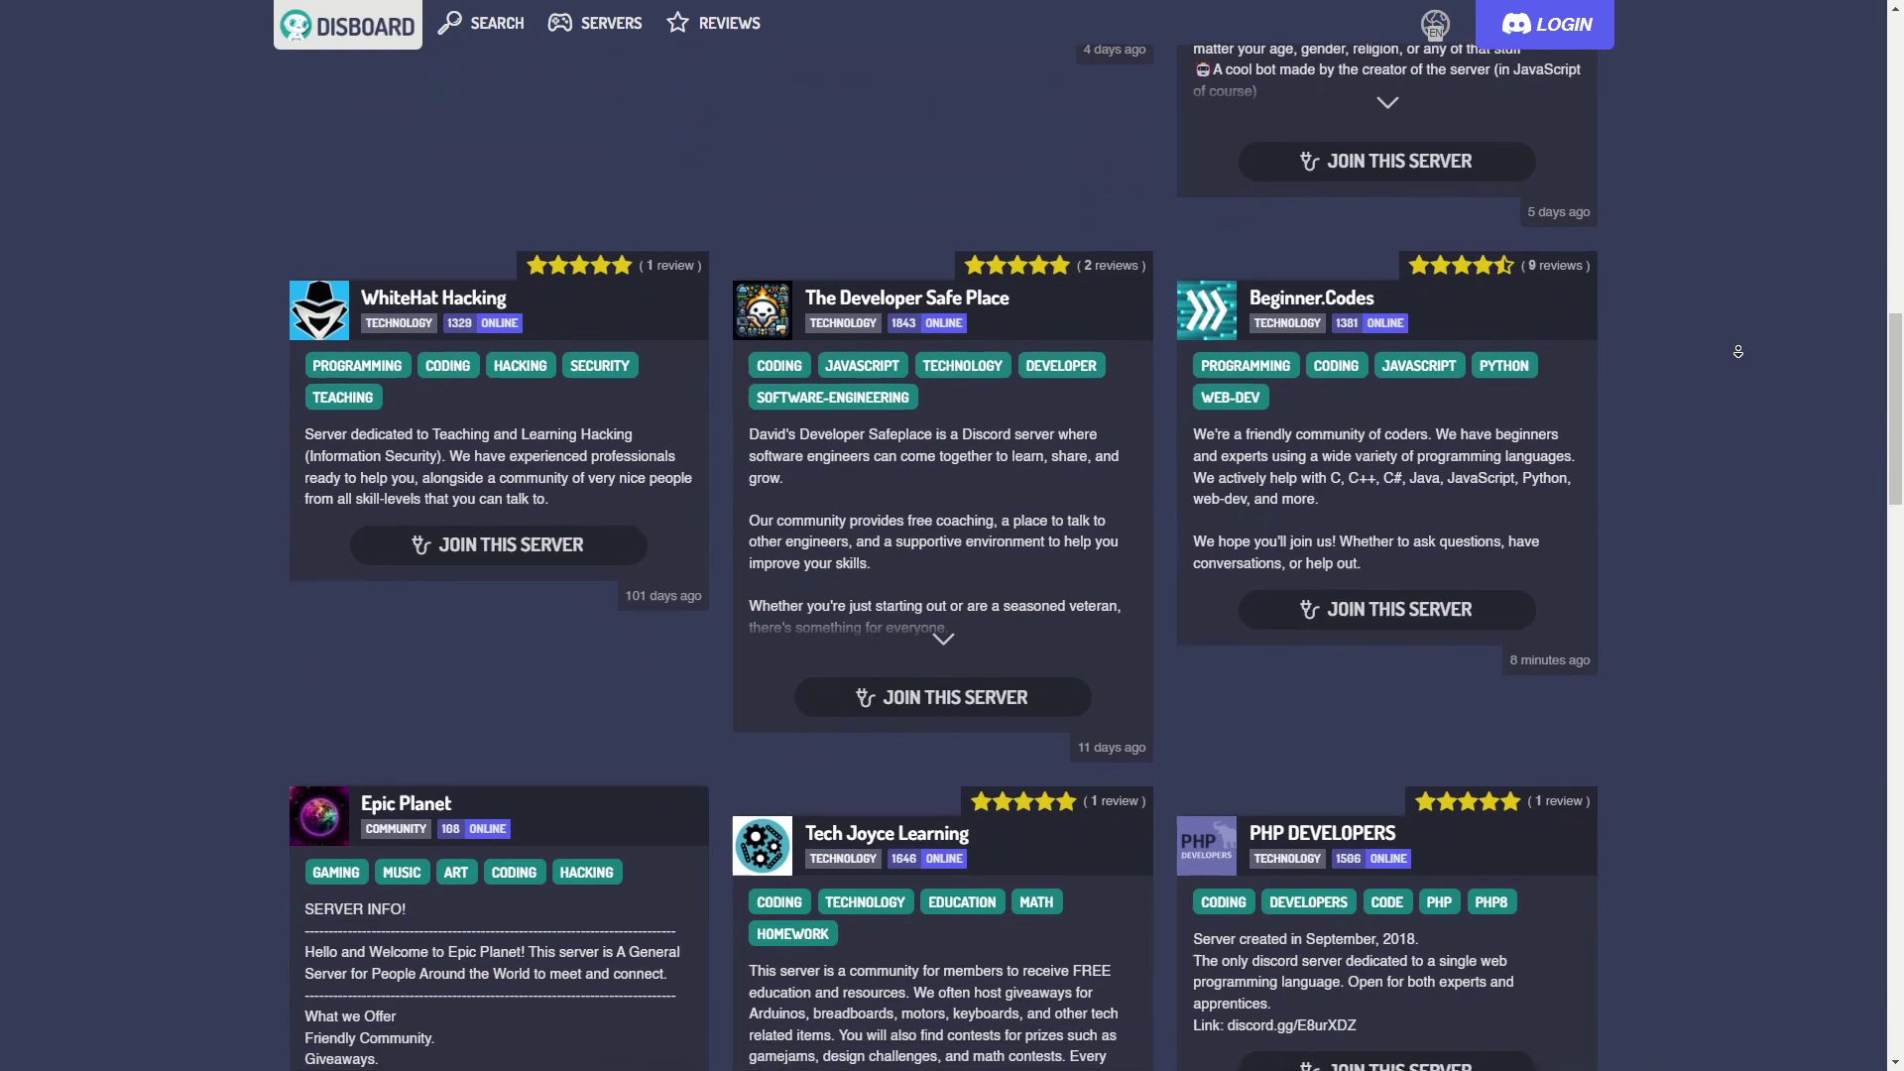
scroll(1736, 387, down, 2)
scroll(1734, 394, down, 2)
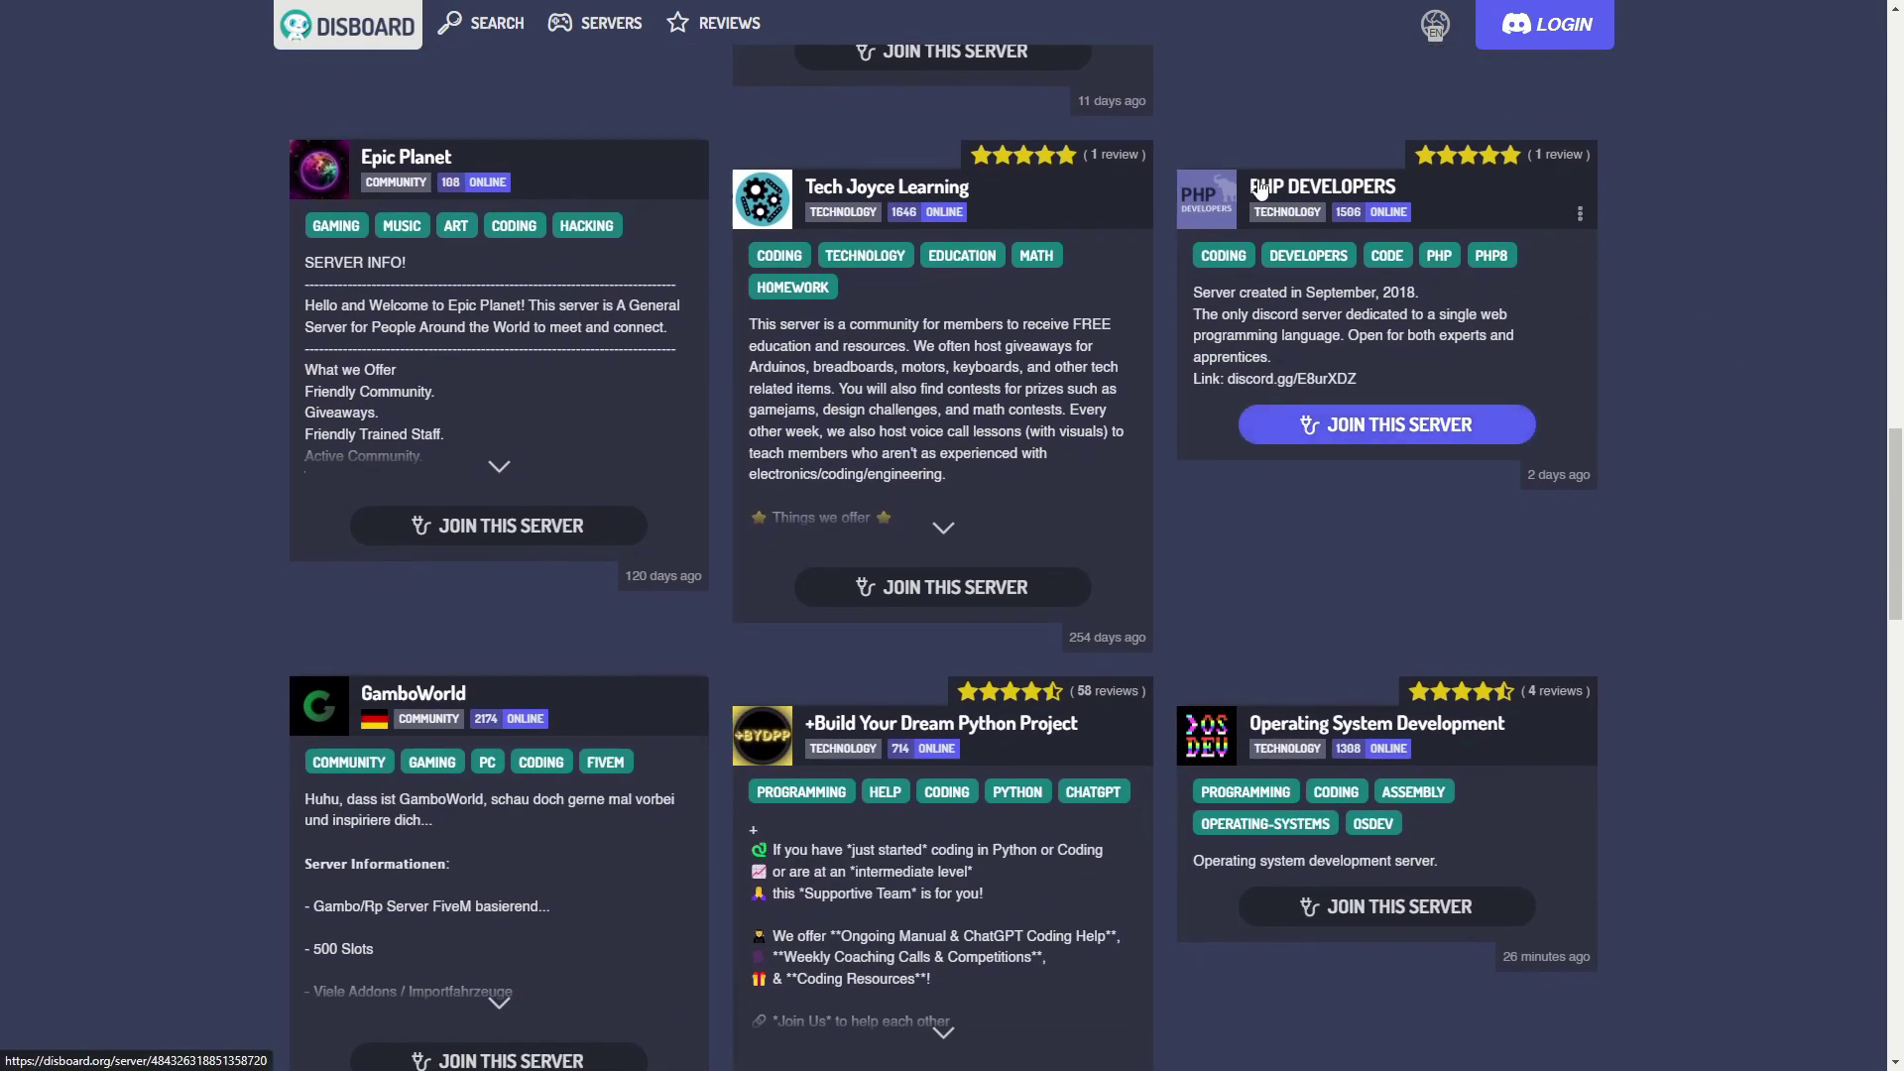
drag(1231, 314, 1394, 344)
click(1394, 344)
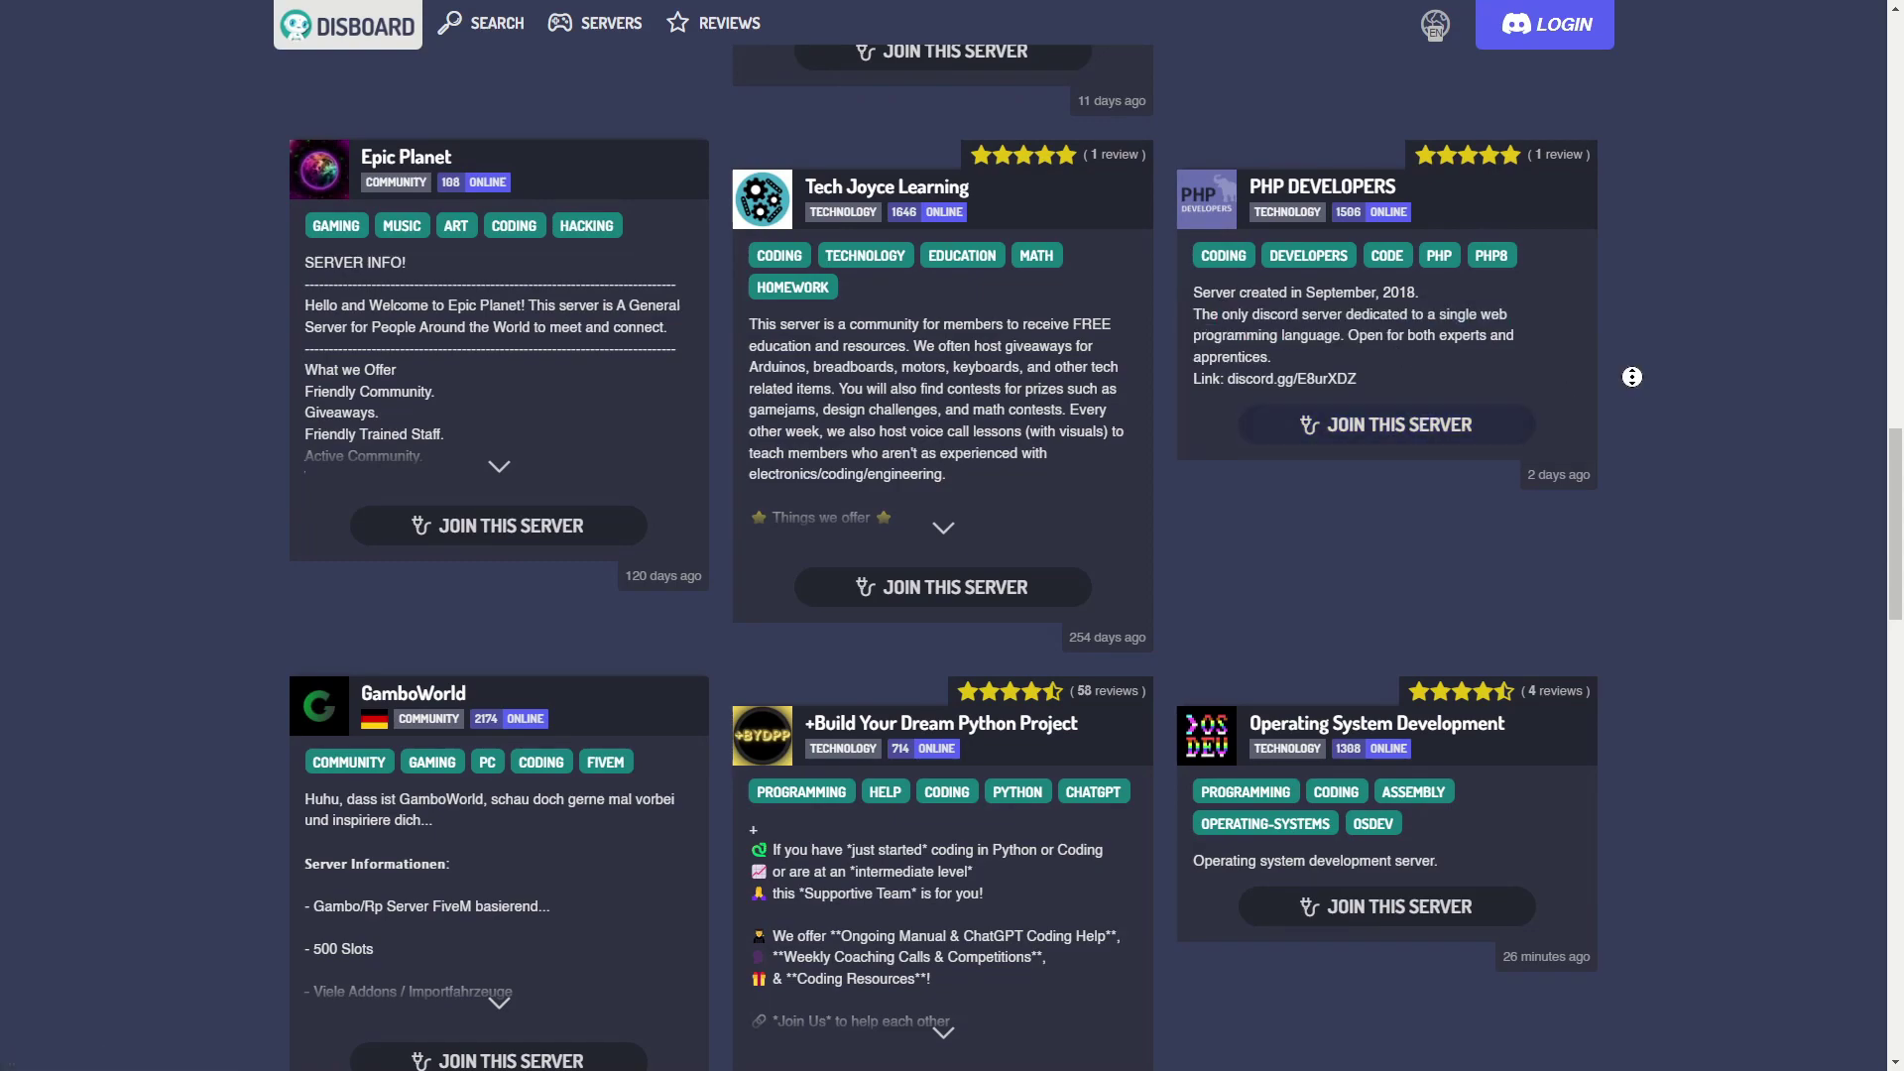
scroll(1682, 429, down, 2)
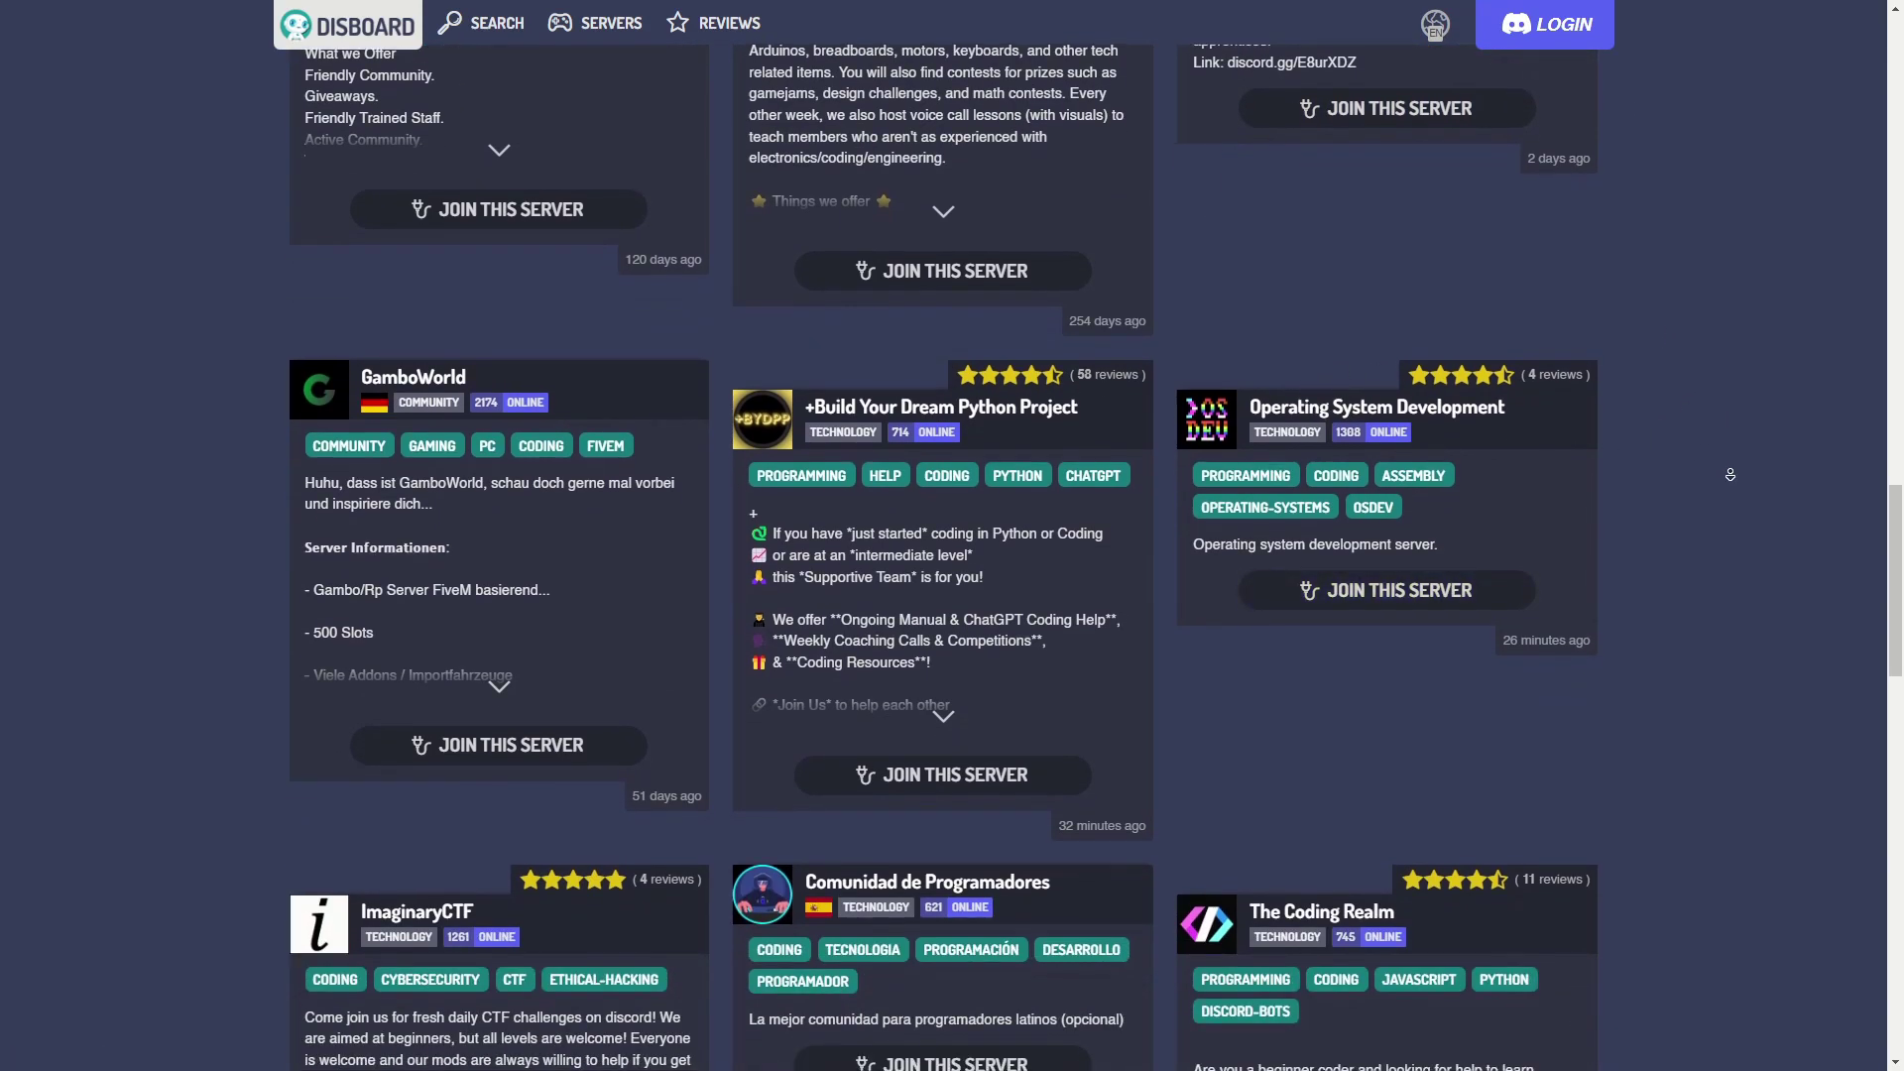
scroll(1729, 436, down, 2)
scroll(1729, 434, down, 1)
scroll(1729, 434, down, 1)
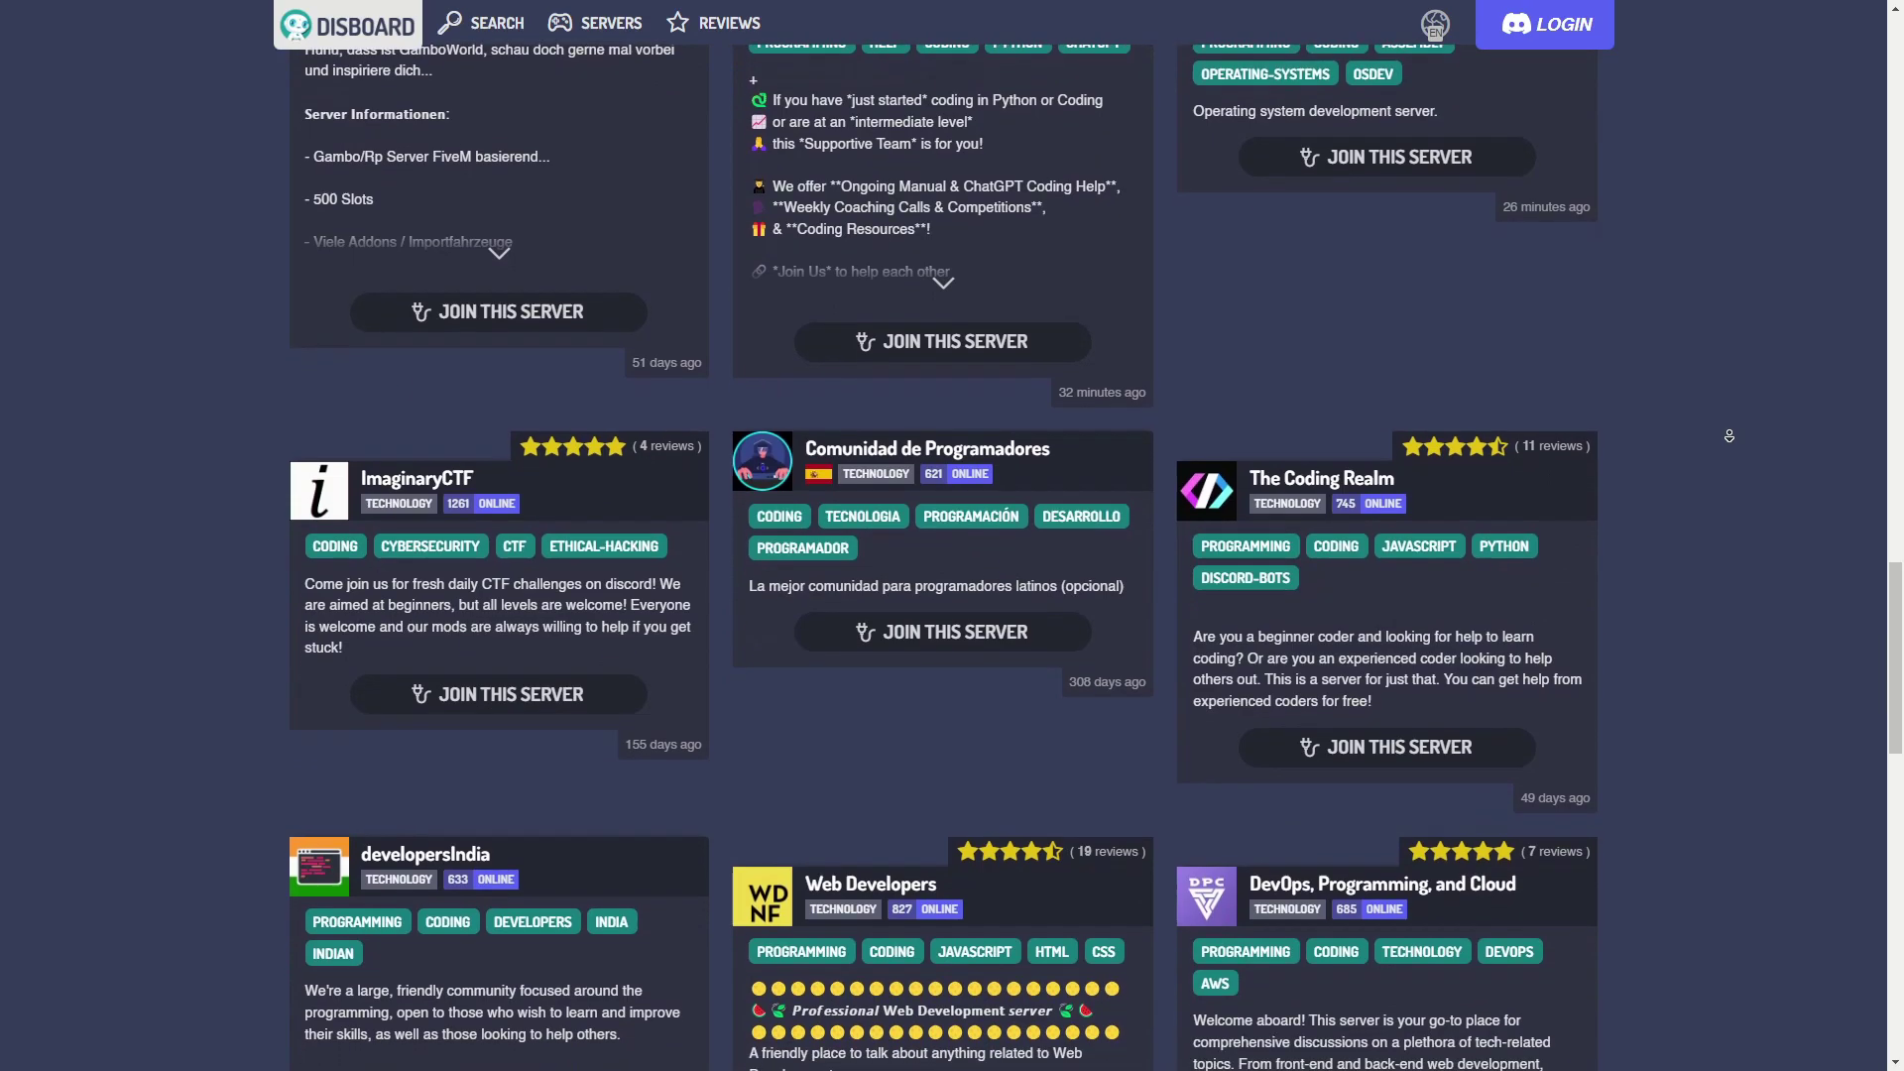
scroll(1730, 435, down, 1)
scroll(1728, 435, down, 1)
scroll(1729, 436, down, 1)
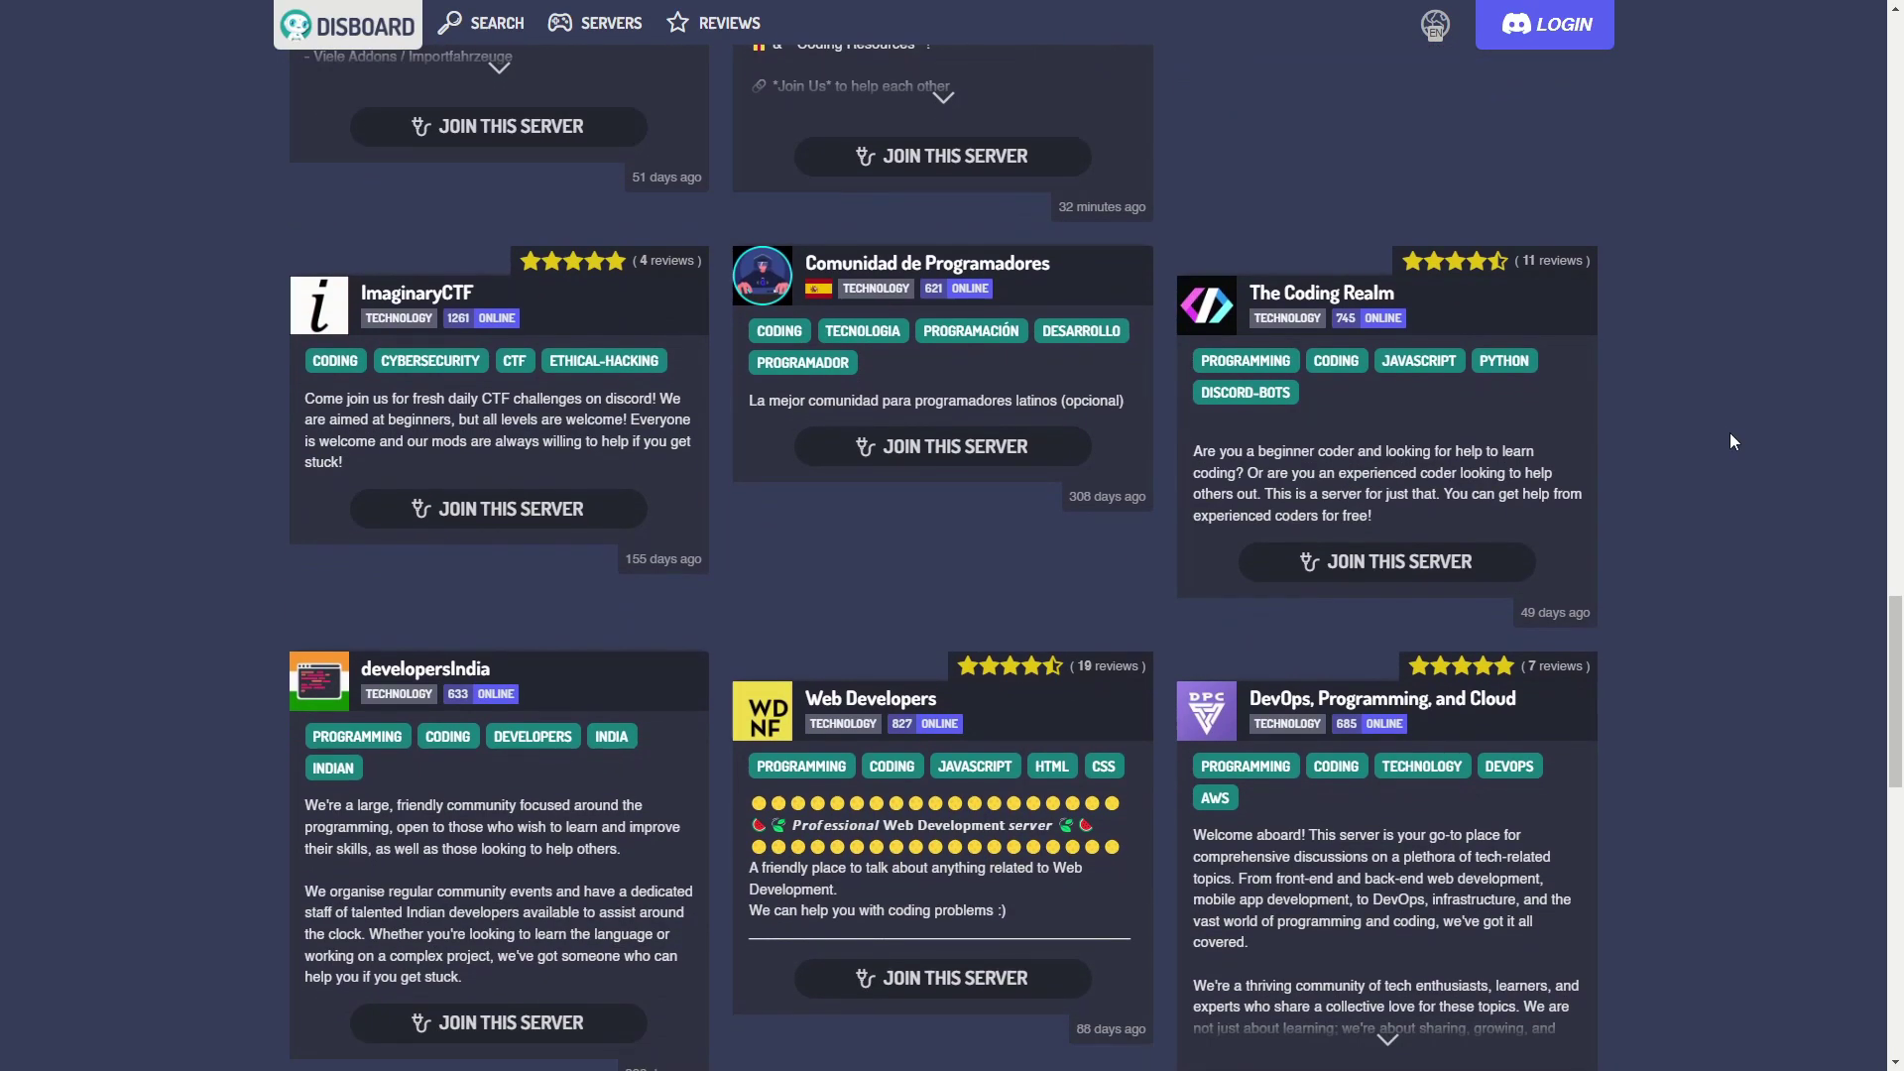
scroll(1731, 433, up, 5)
scroll(1730, 433, up, 5)
scroll(1735, 437, up, 5)
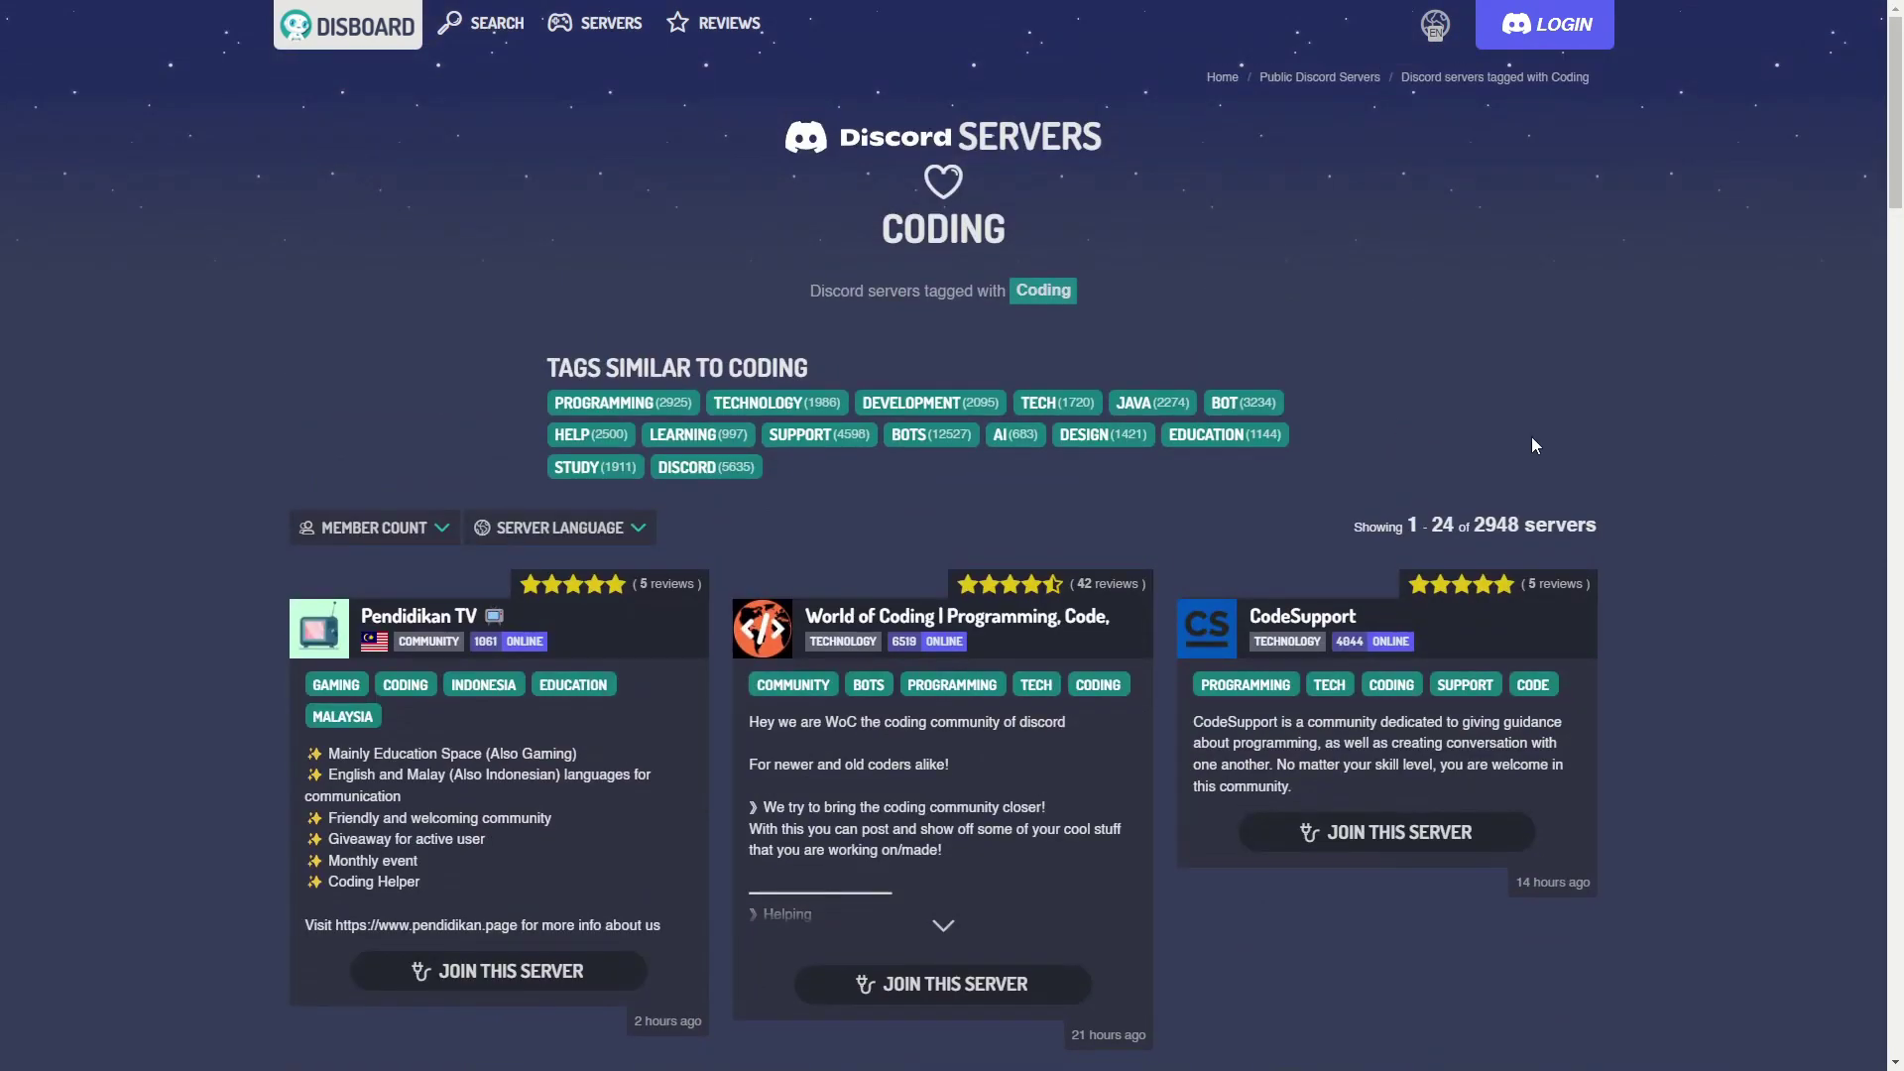